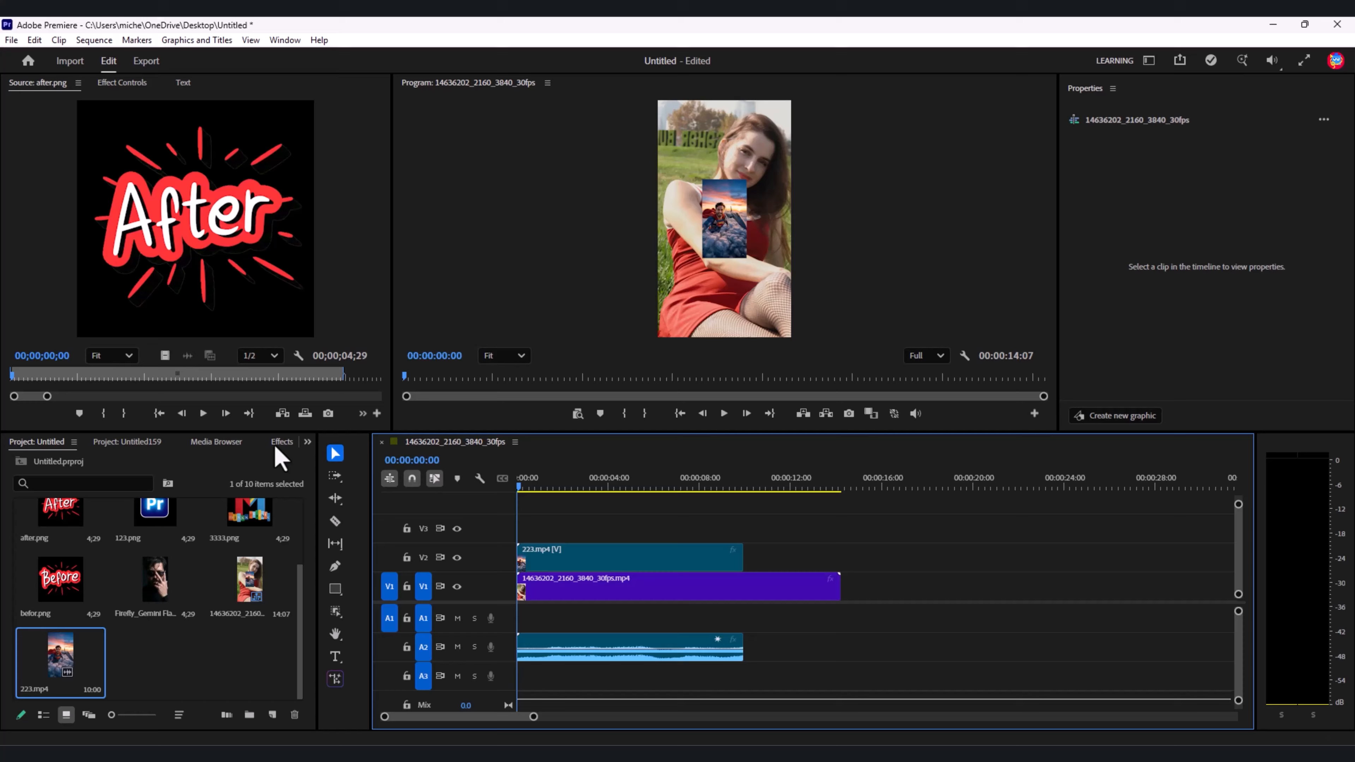
Apply the Auto Reframe effect to the 223.mp4 clip on track V2.
{"action": "left_click", "coordinate": [268, 442]}
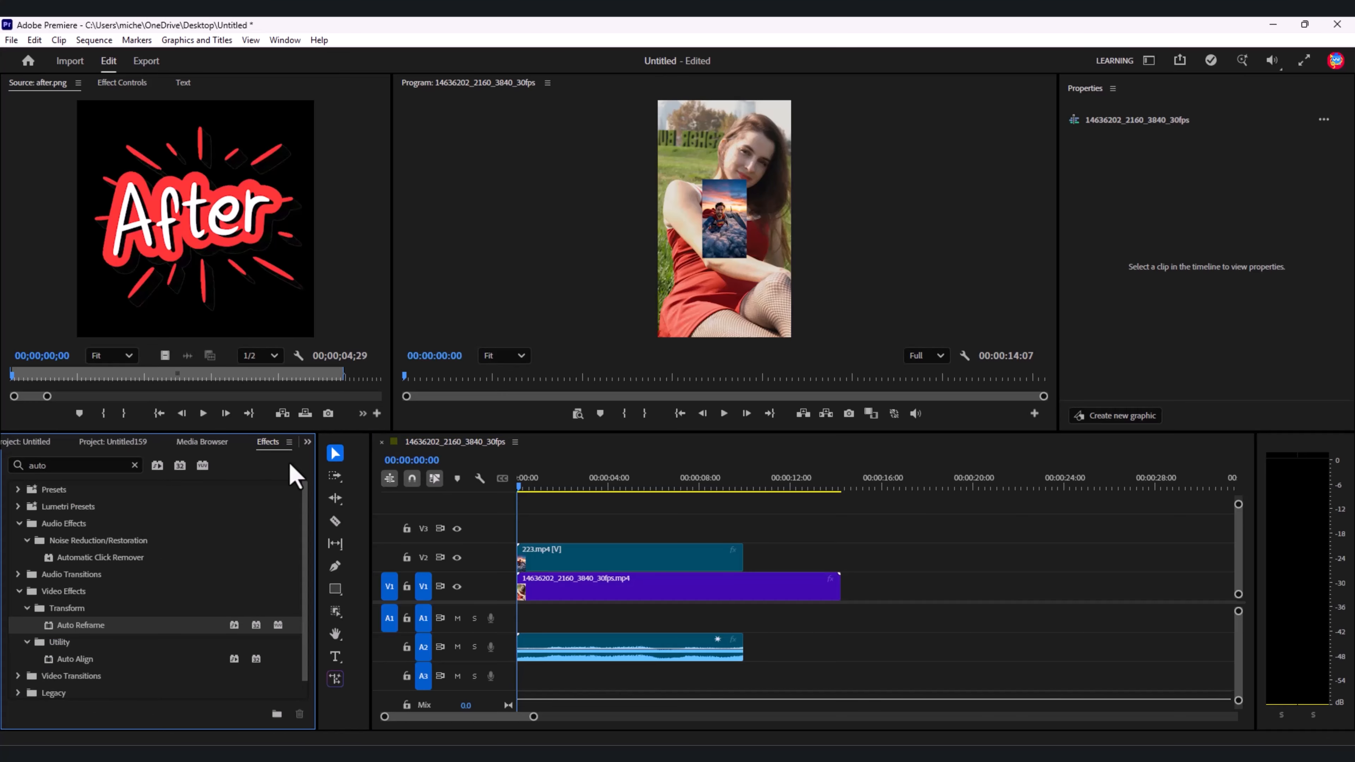
{"action": "left_click", "coordinate": [572, 558]}
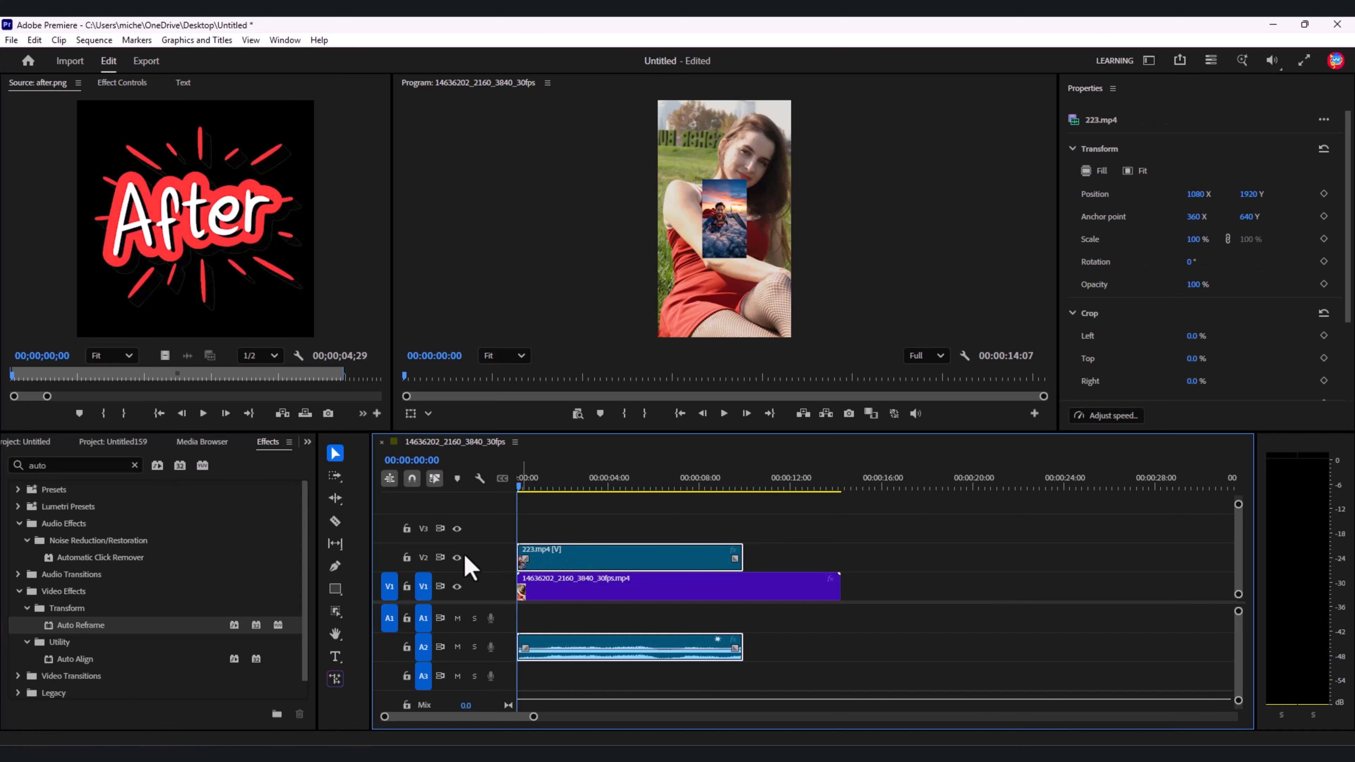
{"action": "left_click_drag", "start_coordinate": [98, 622], "coordinate": [101, 625]}
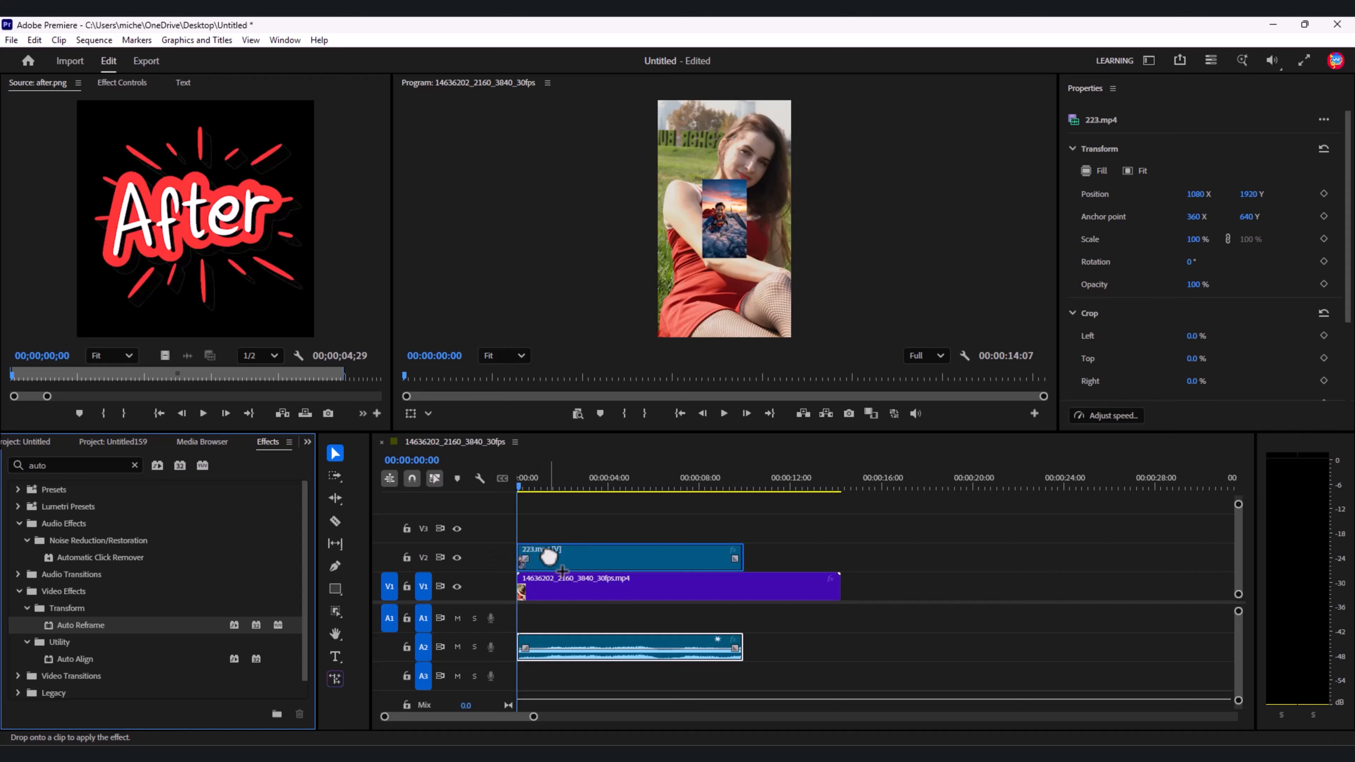
{"action": "left_click_drag", "start_coordinate": [549, 558], "coordinate": [550, 558]}
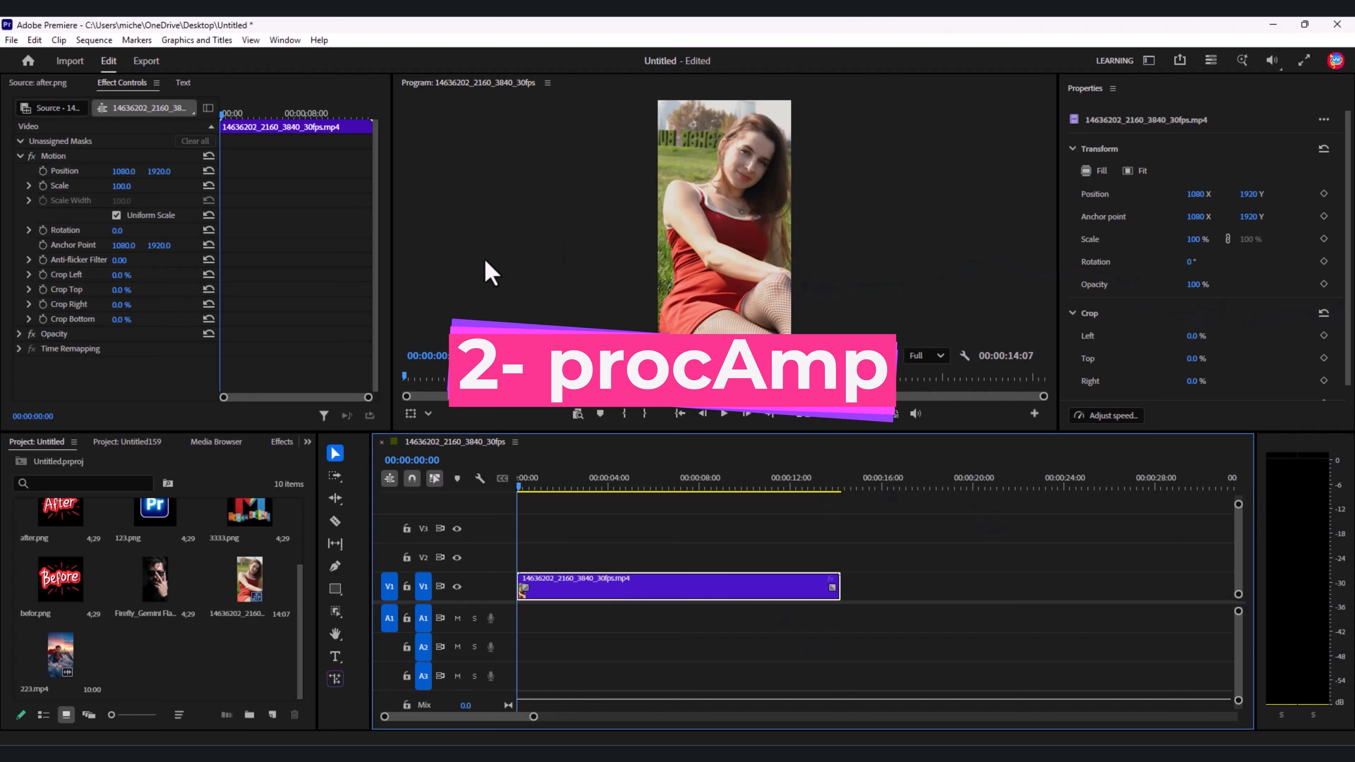
Search the effects for "proca" and apply ProcAmp to the 14636202_2160_3840_30fps.mp4 clip on V1.
{"action": "left_click", "coordinate": [282, 441]}
{"action": "left_click", "coordinate": [7, 466]}
{"action": "type", "text": "pr"}
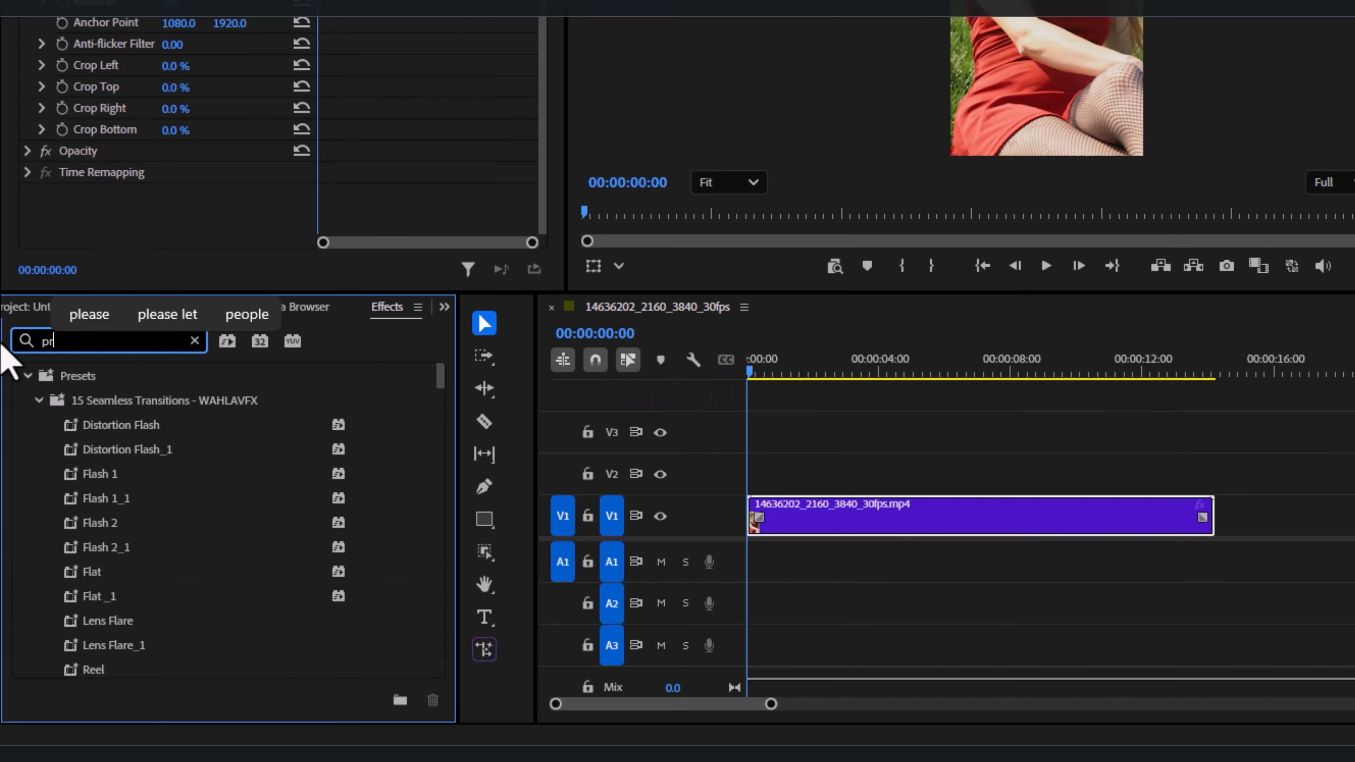
{"action": "type", "text": "oca"}
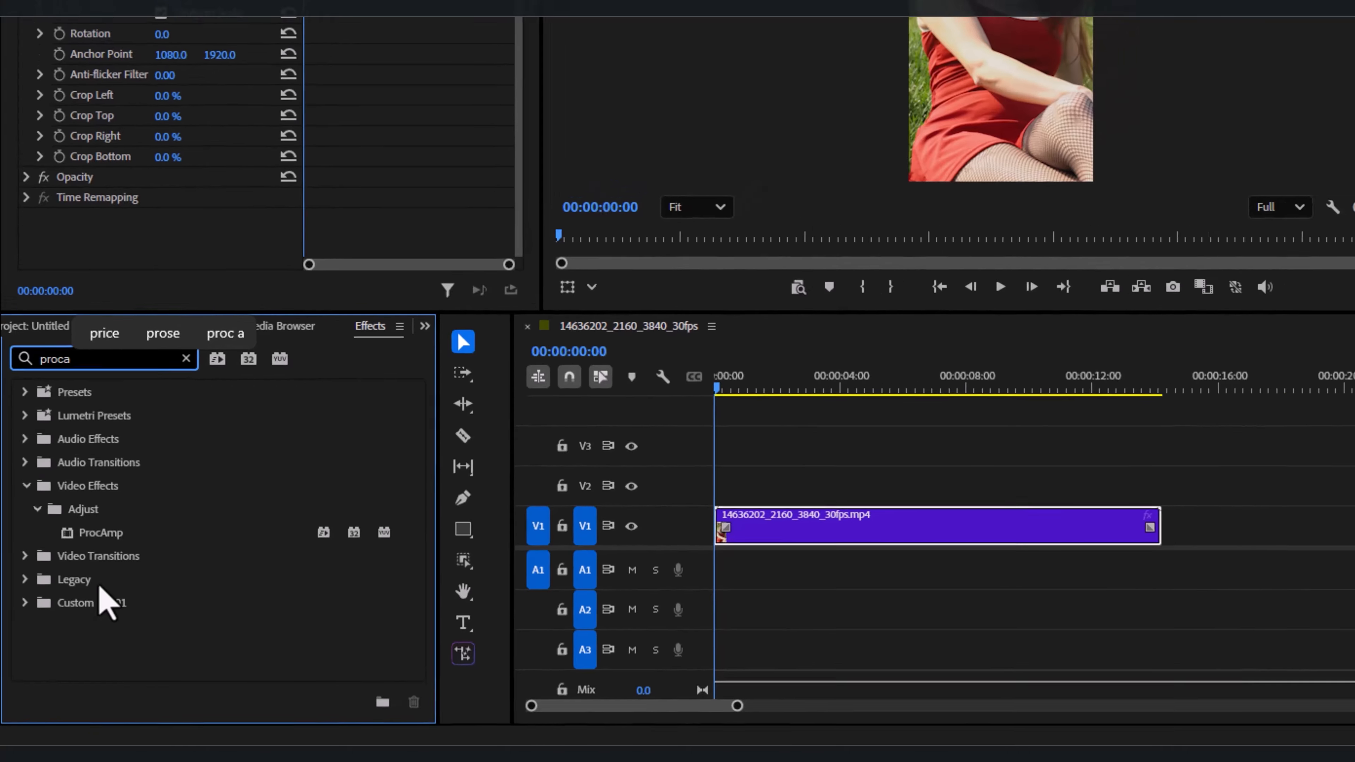
{"action": "left_click_drag", "start_coordinate": [100, 532], "coordinate": [795, 520]}
Try different ProcAmp adjustments on the clip, including Brightness at -20 and 27, and undo them.
{"action": "scroll", "coordinate": [219, 75], "scroll_direction": "down", "scroll_amount": 3}
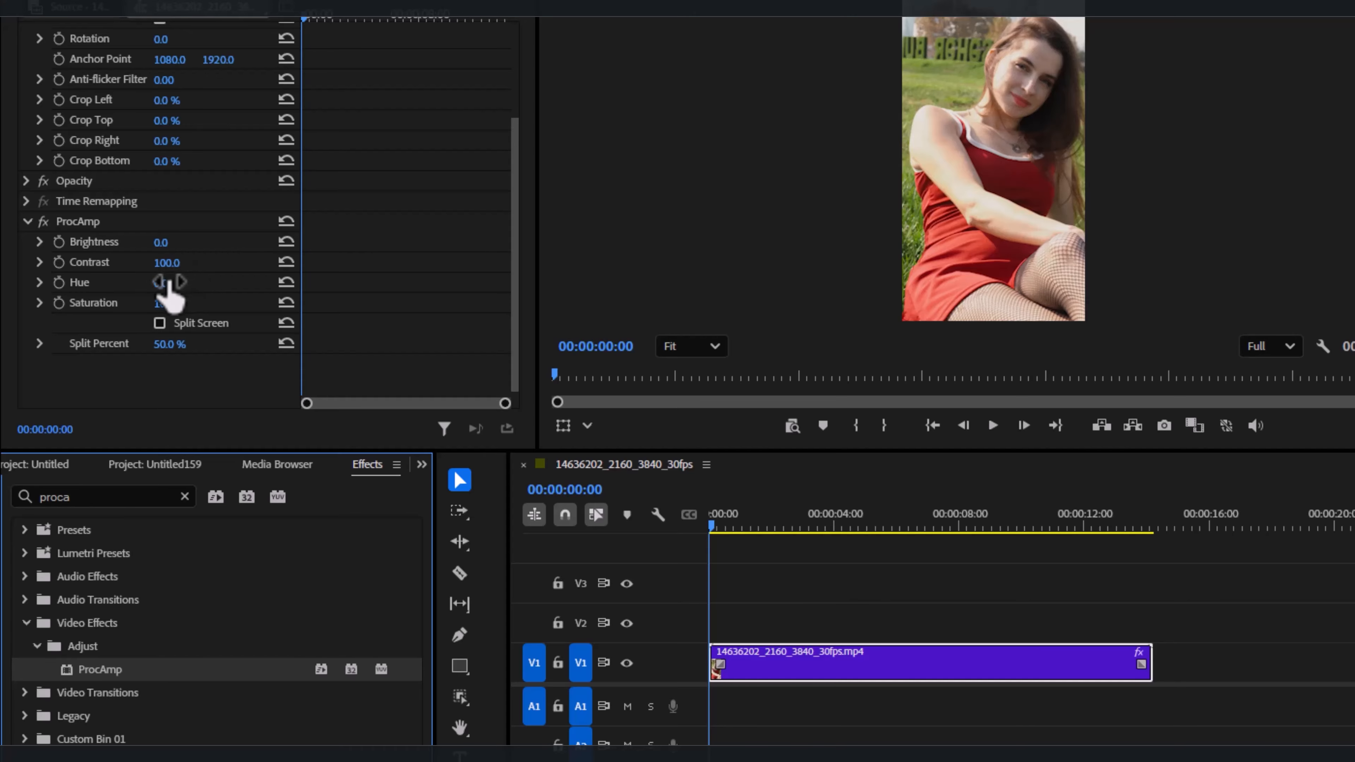
{"action": "left_click_drag", "start_coordinate": [168, 282], "coordinate": [156, 243]}
{"action": "key", "text": "ctrl+z"}
{"action": "key", "text": "ctrl+z"}
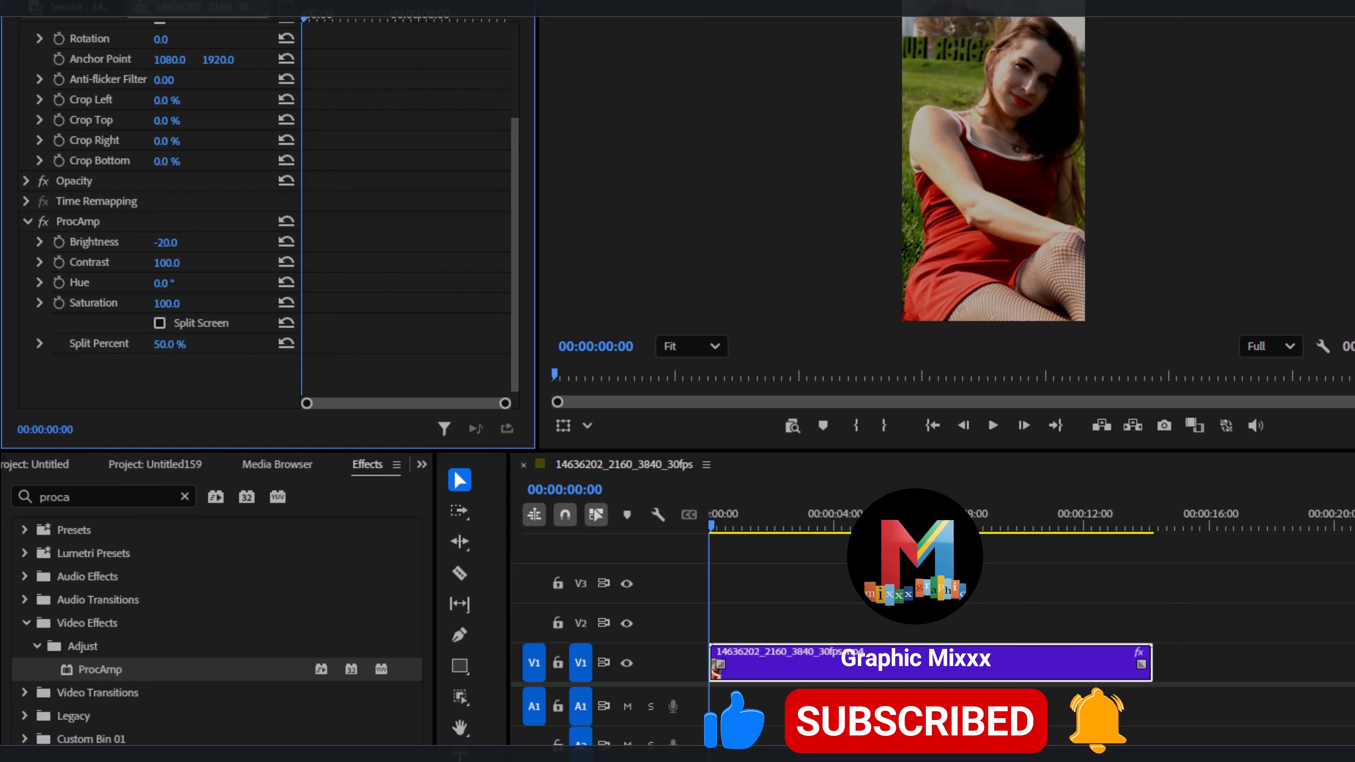
{"action": "key", "text": "ctrl+z"}
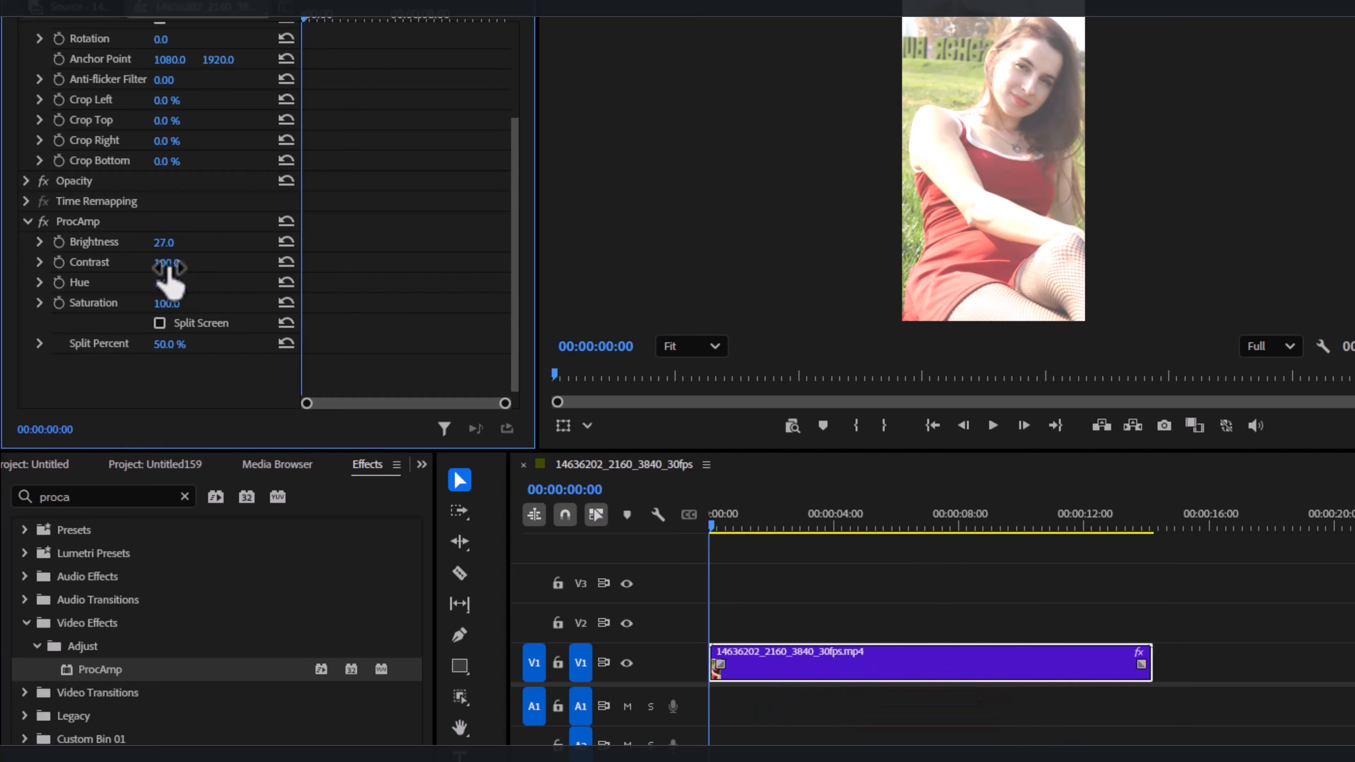
{"action": "left_click_drag", "start_coordinate": [177, 267], "coordinate": [114, 309]}
{"action": "key", "text": "ctrl+z"}
{"action": "key", "text": "ctrl+z"}
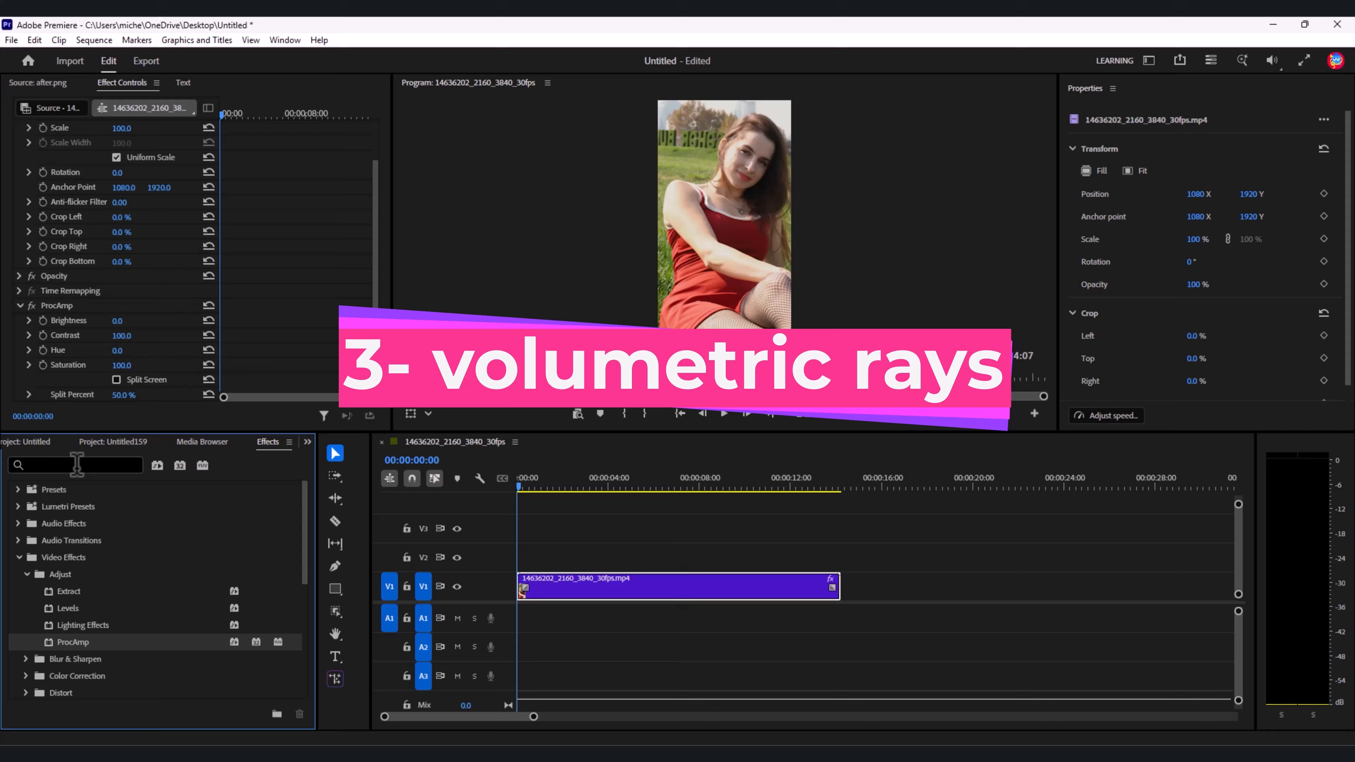
Search the effects for "vol" and apply Volumetric Rays to the 14636202_2160_3840_30fps.mp4 clip.
{"action": "left_click", "coordinate": [77, 464]}
{"action": "type", "text": "vol"}
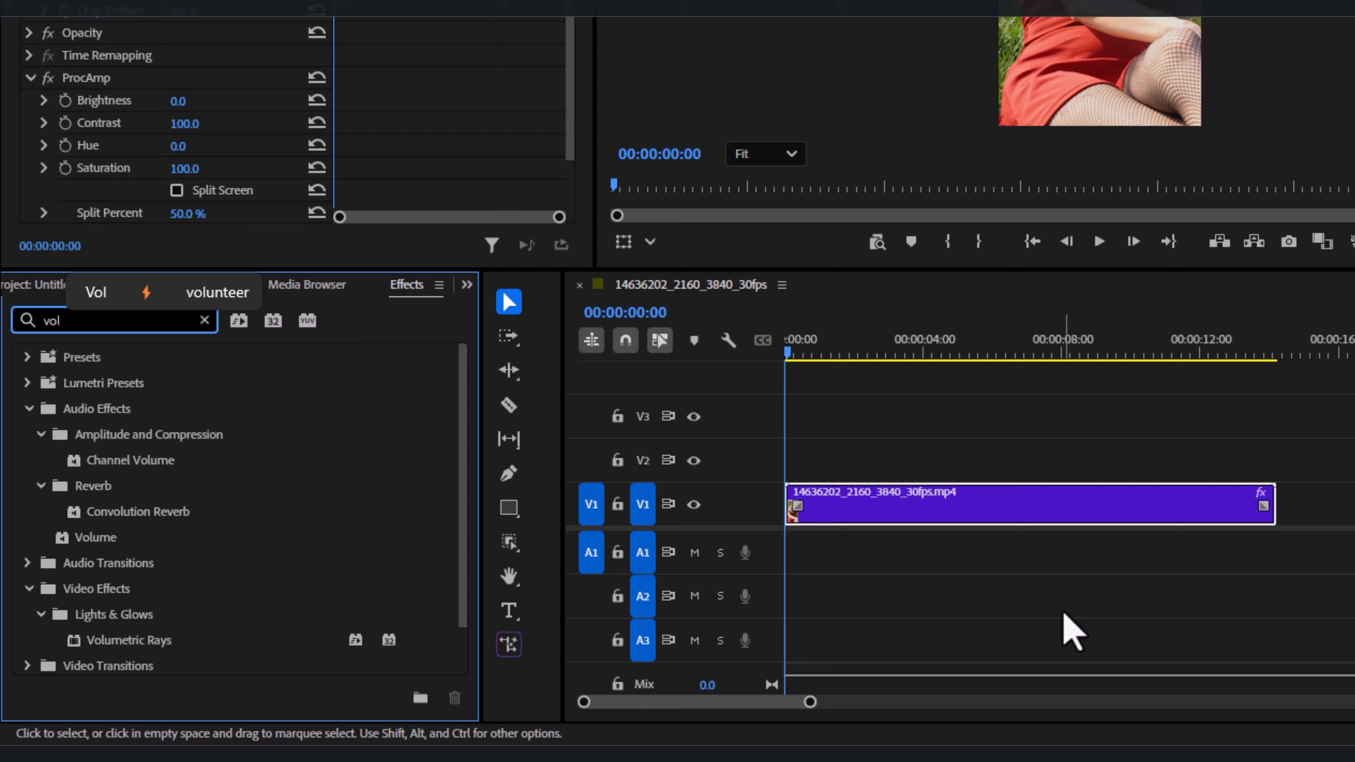
{"action": "left_click_drag", "start_coordinate": [138, 640], "coordinate": [875, 507]}
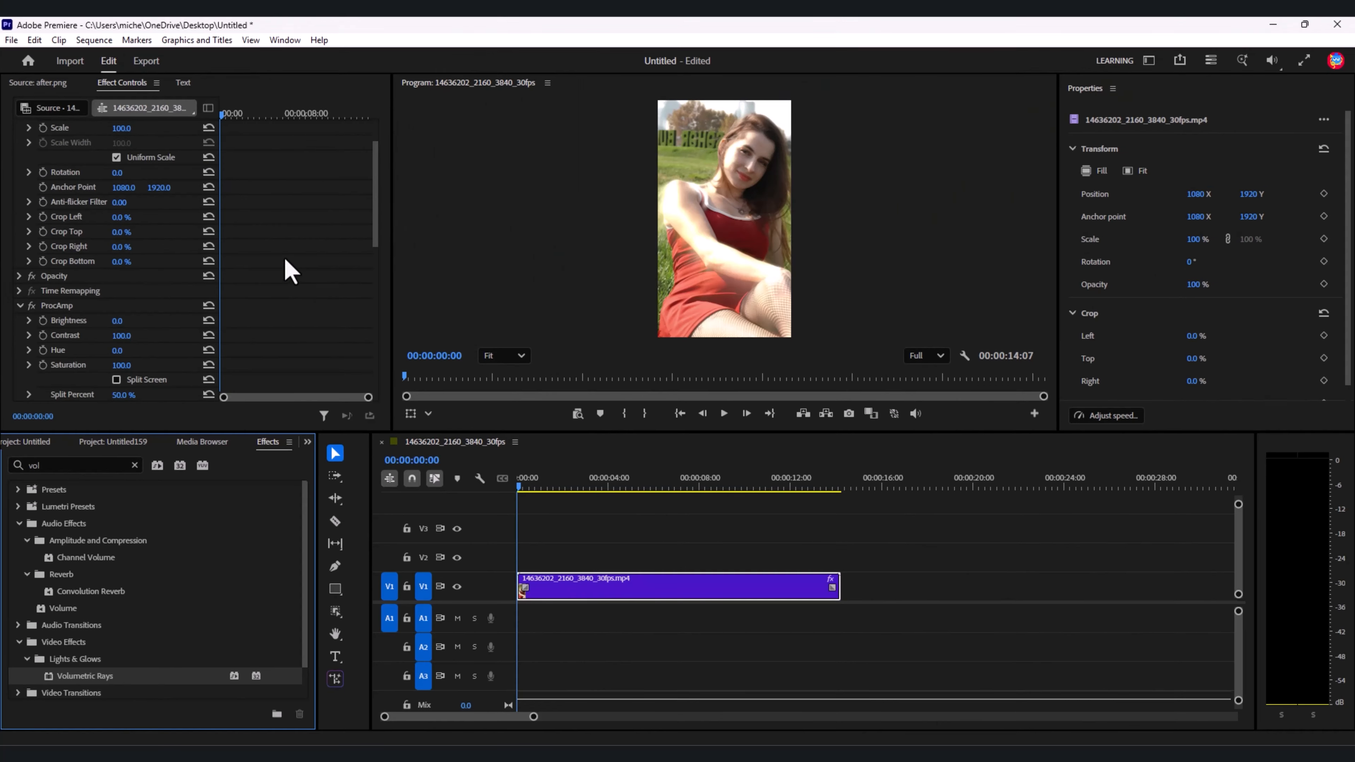
{"action": "scroll", "coordinate": [291, 261], "scroll_direction": "down", "scroll_amount": 8}
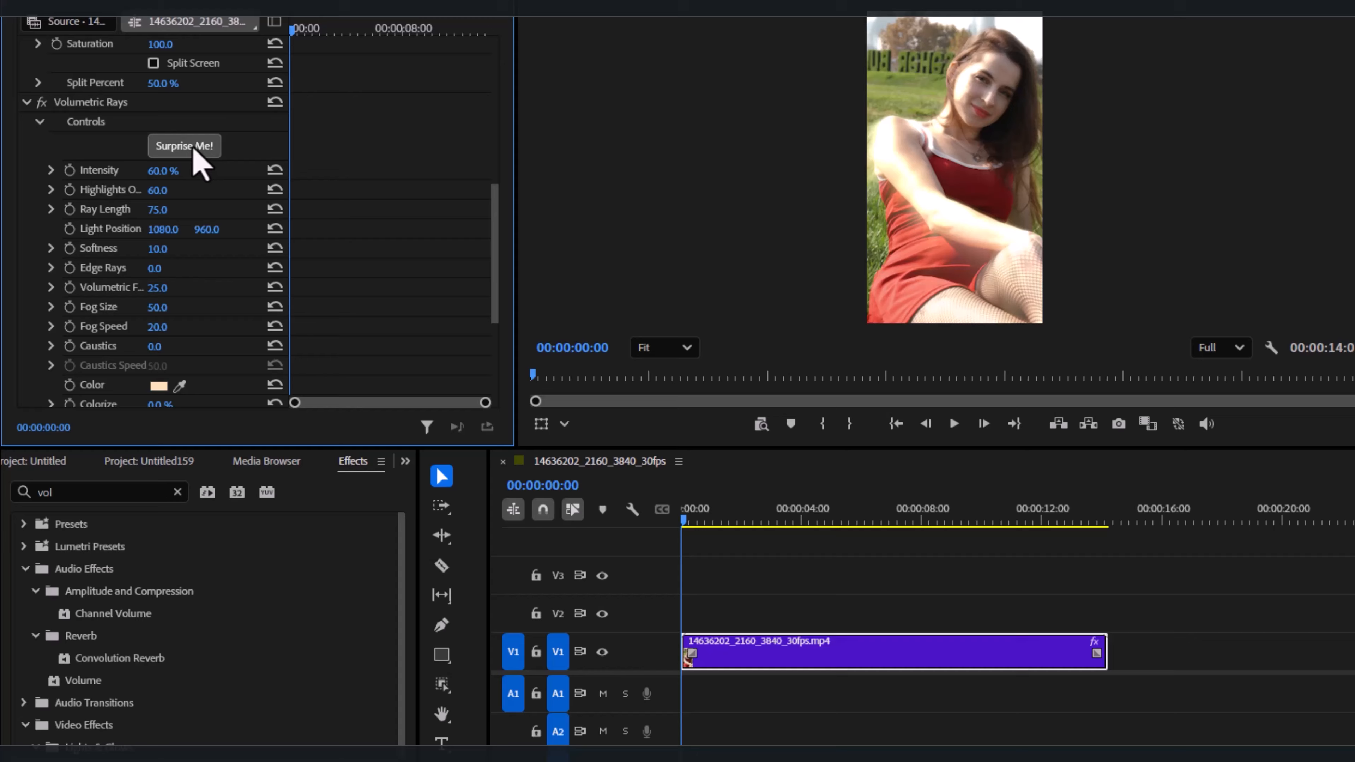
Randomize the portrait clip's Volumetric Rays settings three times with Surprise Me.
{"action": "left_click", "coordinate": [187, 146]}
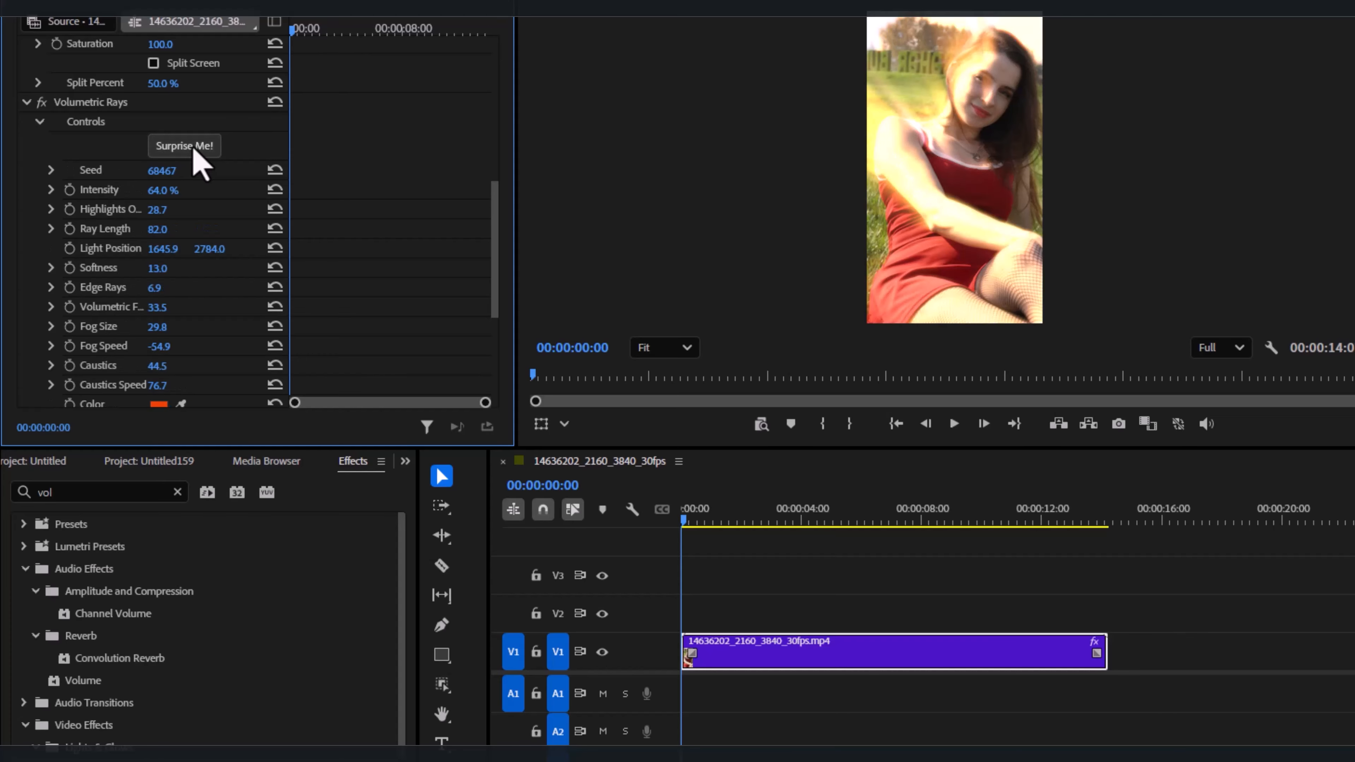
{"action": "left_click", "coordinate": [187, 146]}
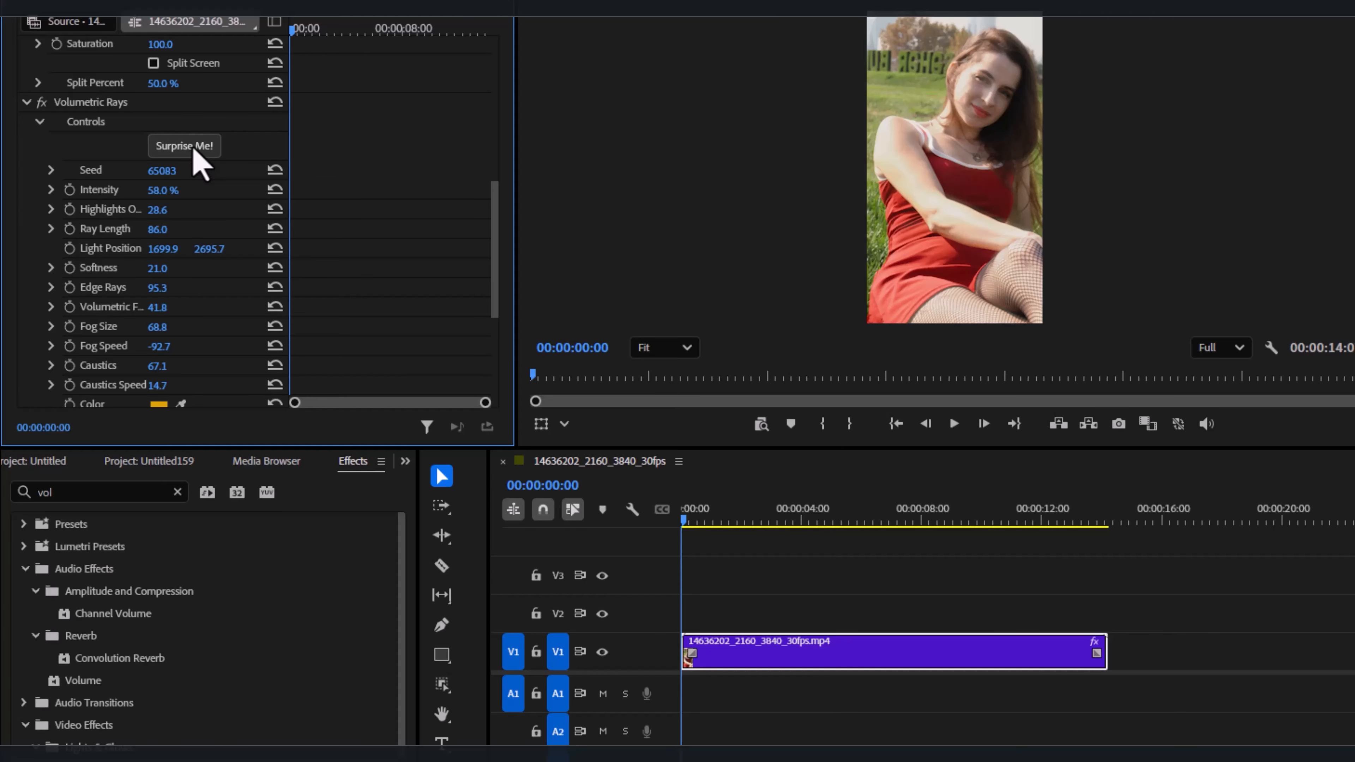
{"action": "left_click", "coordinate": [193, 148]}
{"action": "scroll", "coordinate": [898, 176], "scroll_direction": "up", "scroll_amount": 3}
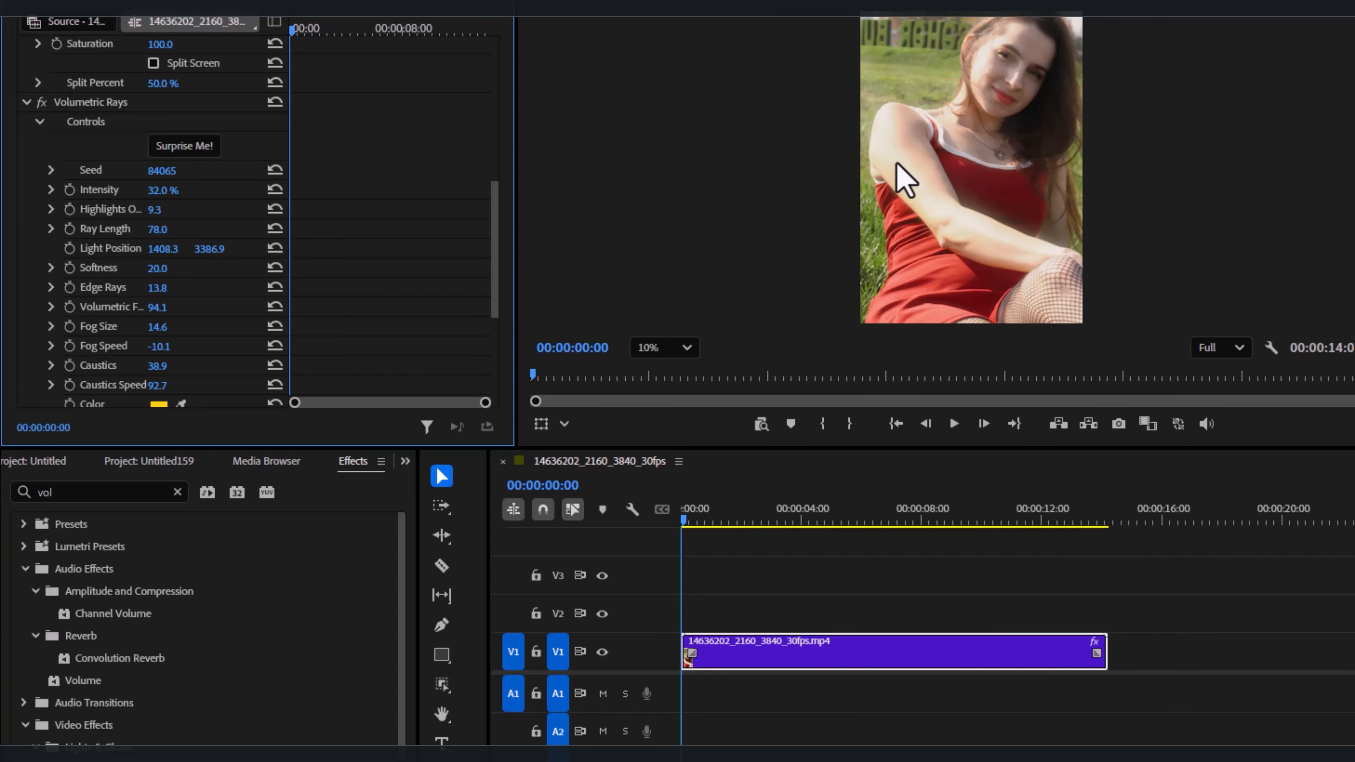
Apply Volumetric Rays to the cloud clip 14652789_2748_1440_30fps.mp4 on track V2.
{"action": "left_click", "coordinate": [37, 462]}
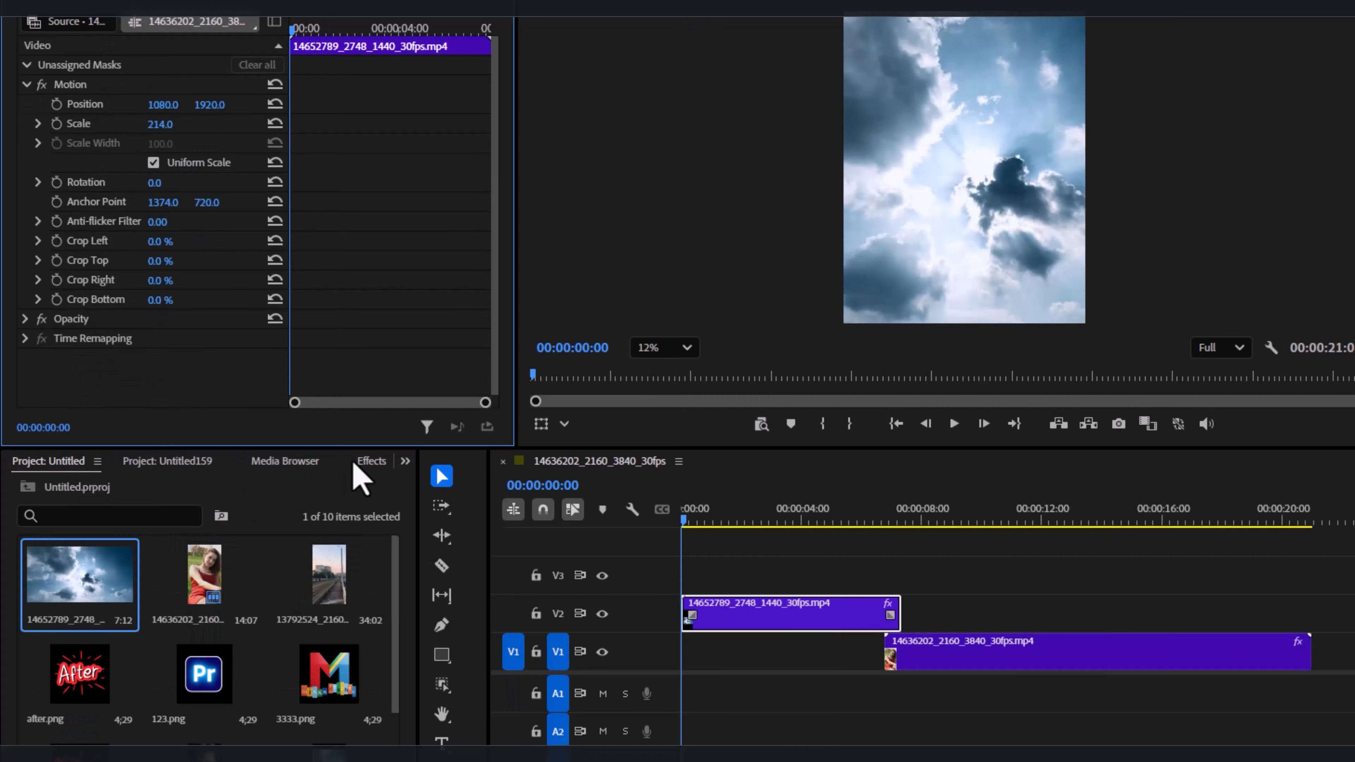
{"action": "left_click", "coordinate": [356, 462]}
{"action": "left_click_drag", "start_coordinate": [699, 646], "coordinate": [694, 613]}
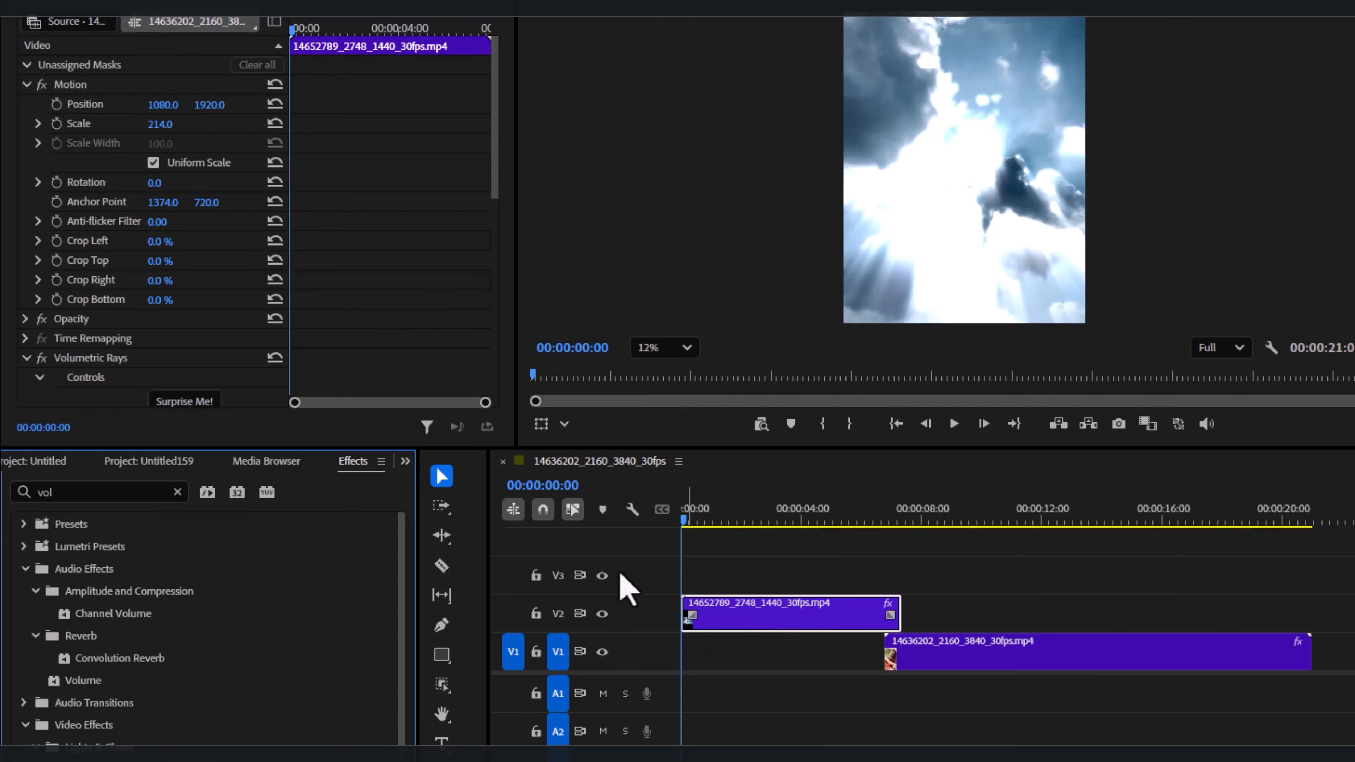
Randomize the cloud clip's Volumetric Rays settings with Surprise Me.
{"action": "scroll", "coordinate": [195, 261], "scroll_direction": "down", "scroll_amount": 5}
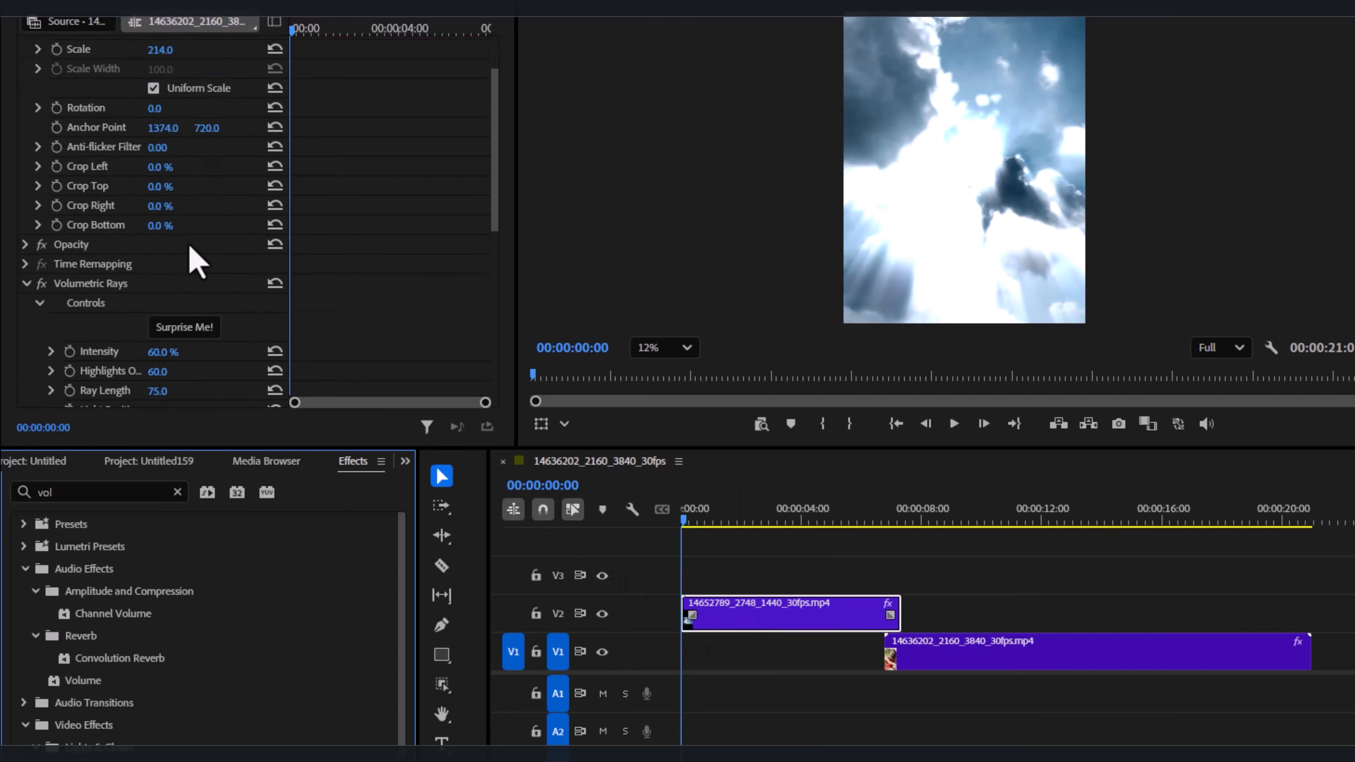
{"action": "left_click", "coordinate": [192, 185]}
{"action": "left_click", "coordinate": [195, 185]}
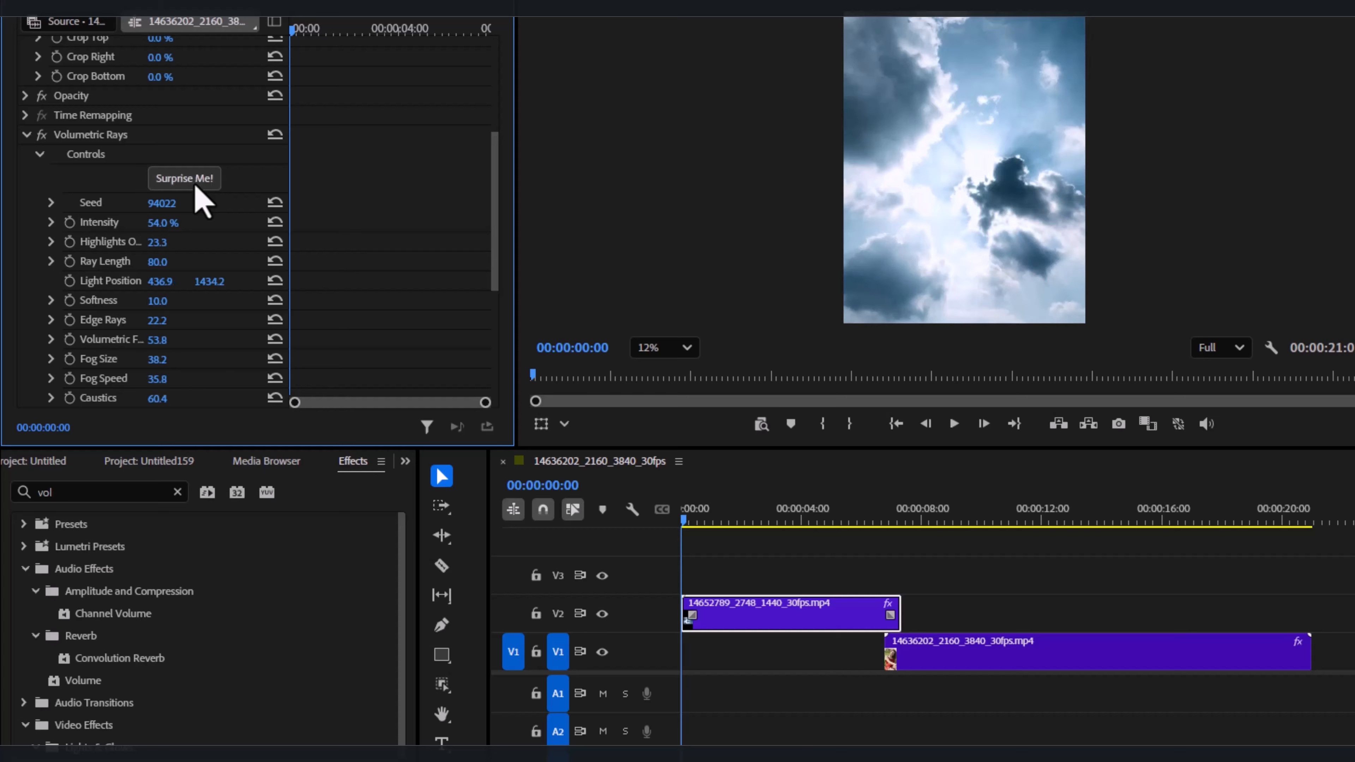
{"action": "left_click", "coordinate": [187, 182]}
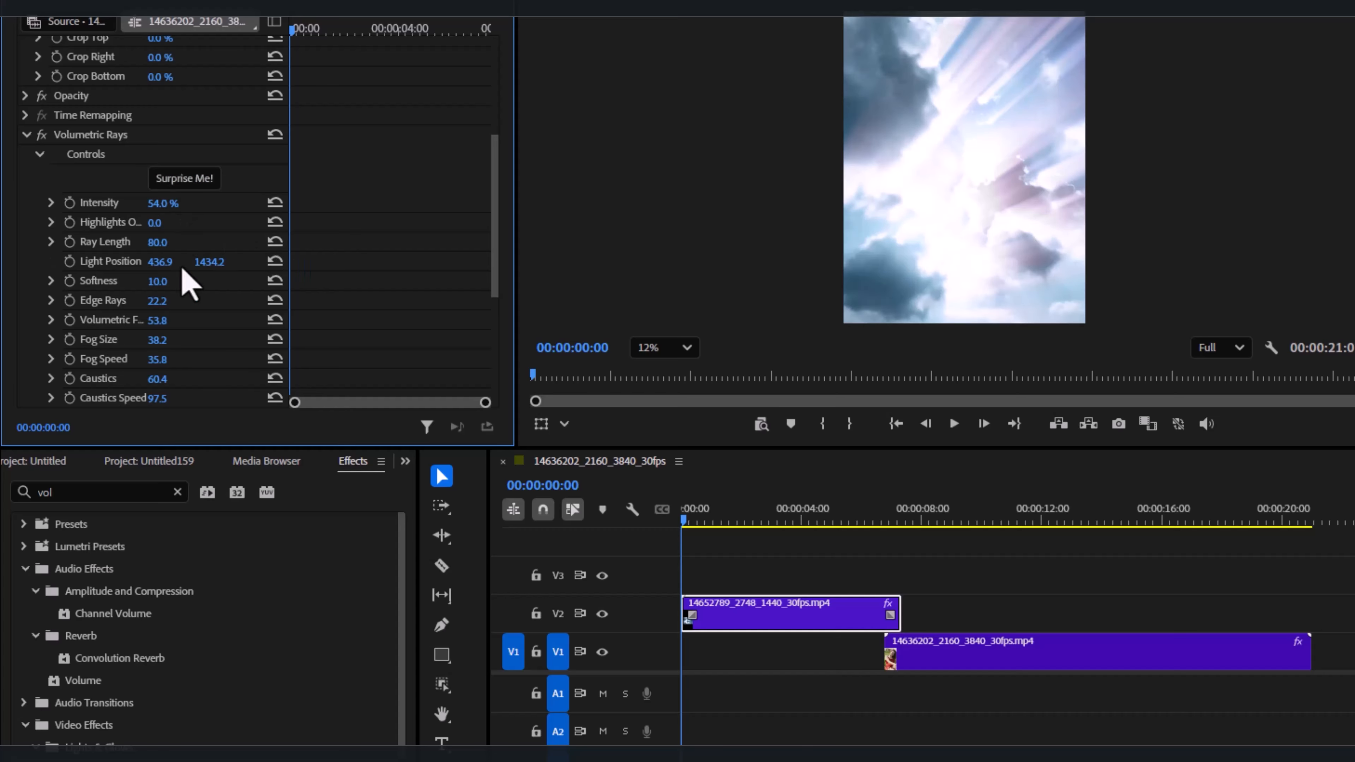
Try manual changes to the cloud clip's Volumetric Rays controls, with the highlights value at 0, and undo them.
{"action": "left_click_drag", "start_coordinate": [160, 281], "coordinate": [177, 278]}
{"action": "key", "text": "ctrl+z"}
{"action": "key", "text": "ctrl+z"}
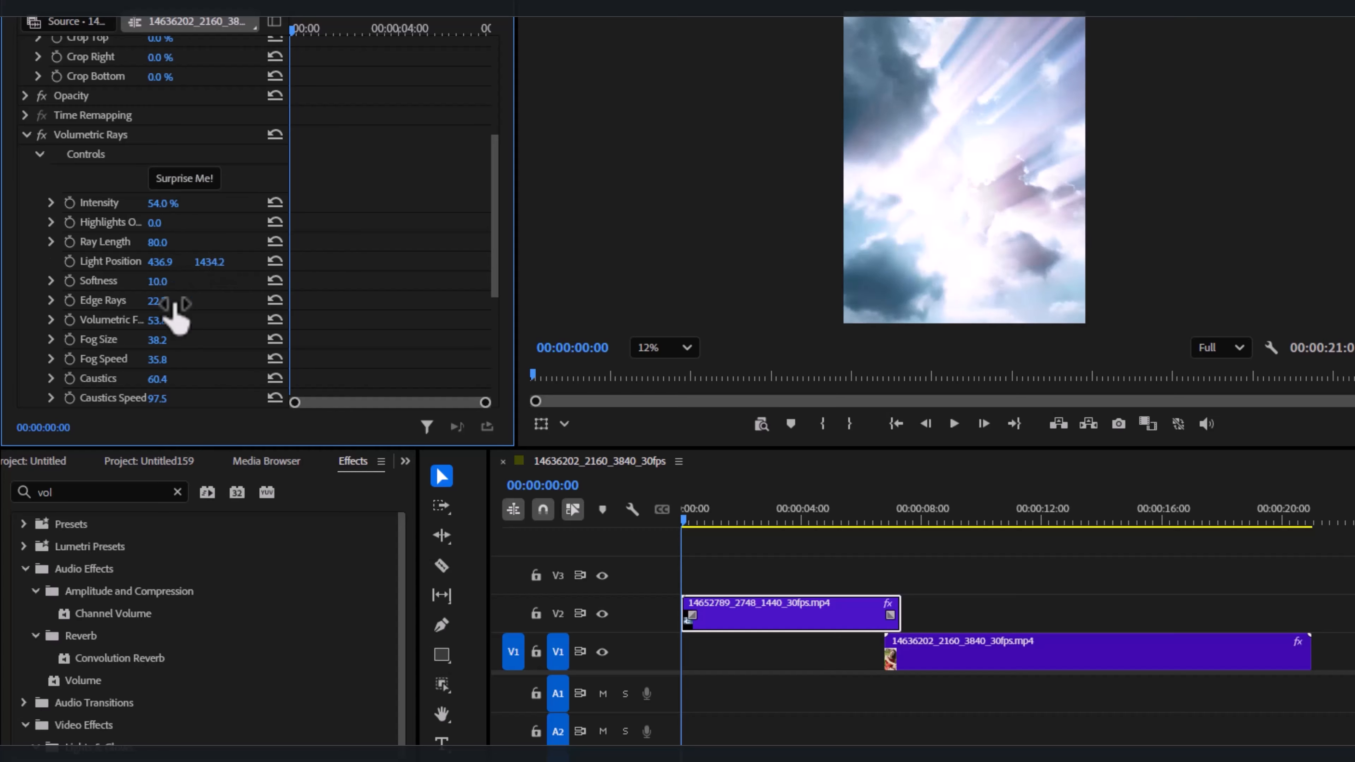
Set the Volumetric Rays color of the cloud clip to light grey D2D2D2.
{"action": "scroll", "coordinate": [207, 324], "scroll_direction": "down", "scroll_amount": 4}
{"action": "left_click", "coordinate": [158, 365]}
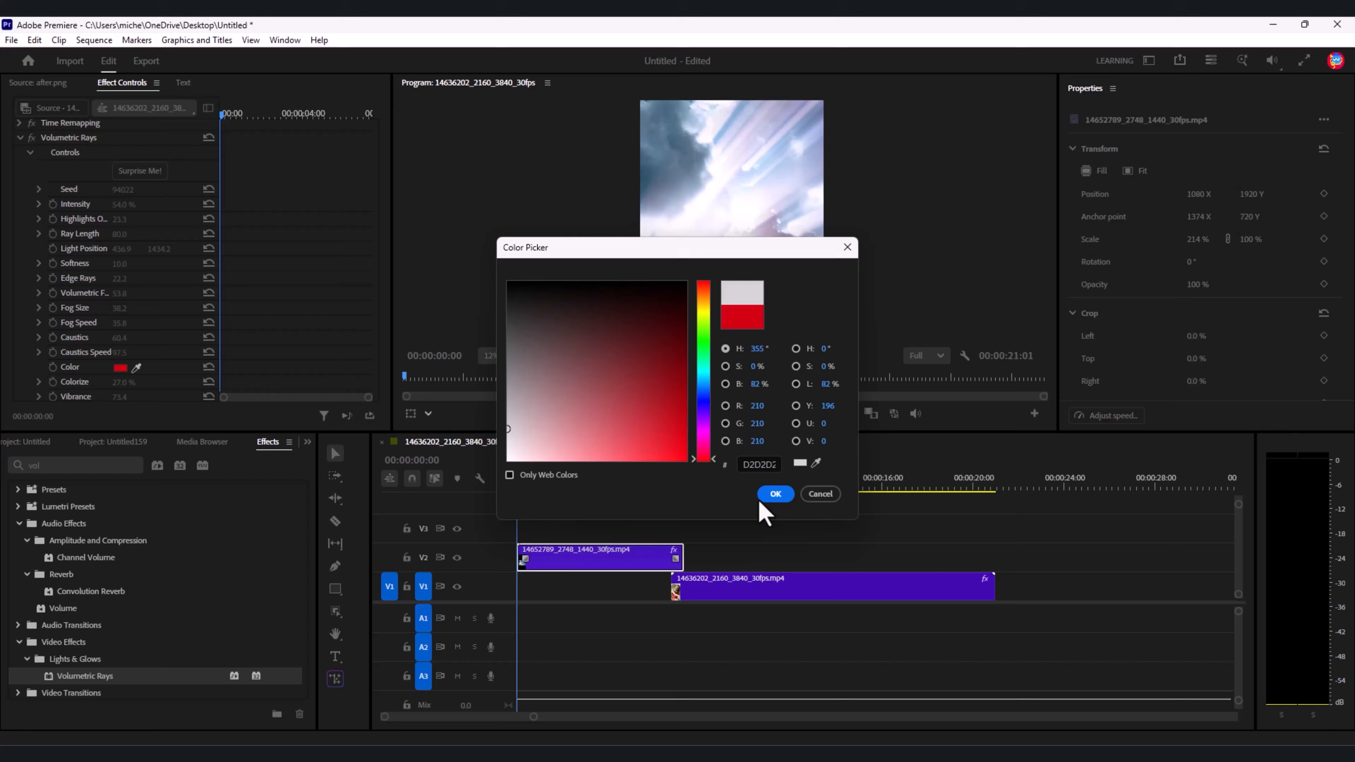
{"action": "left_click", "coordinate": [768, 497]}
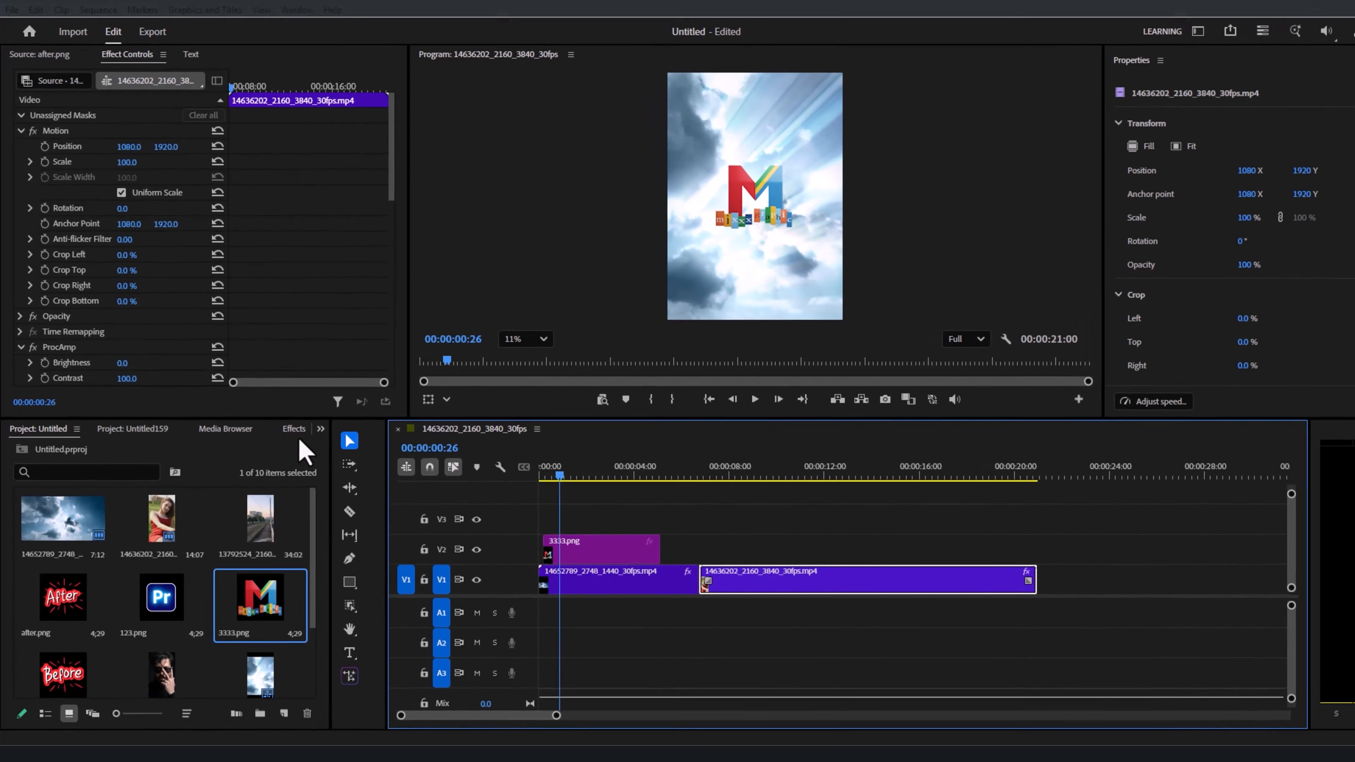
Search the effects for "bas" and apply Basic 3D to the 3333.png logo clip on V2.
{"action": "left_click", "coordinate": [288, 441]}
{"action": "left_click", "coordinate": [186, 355]}
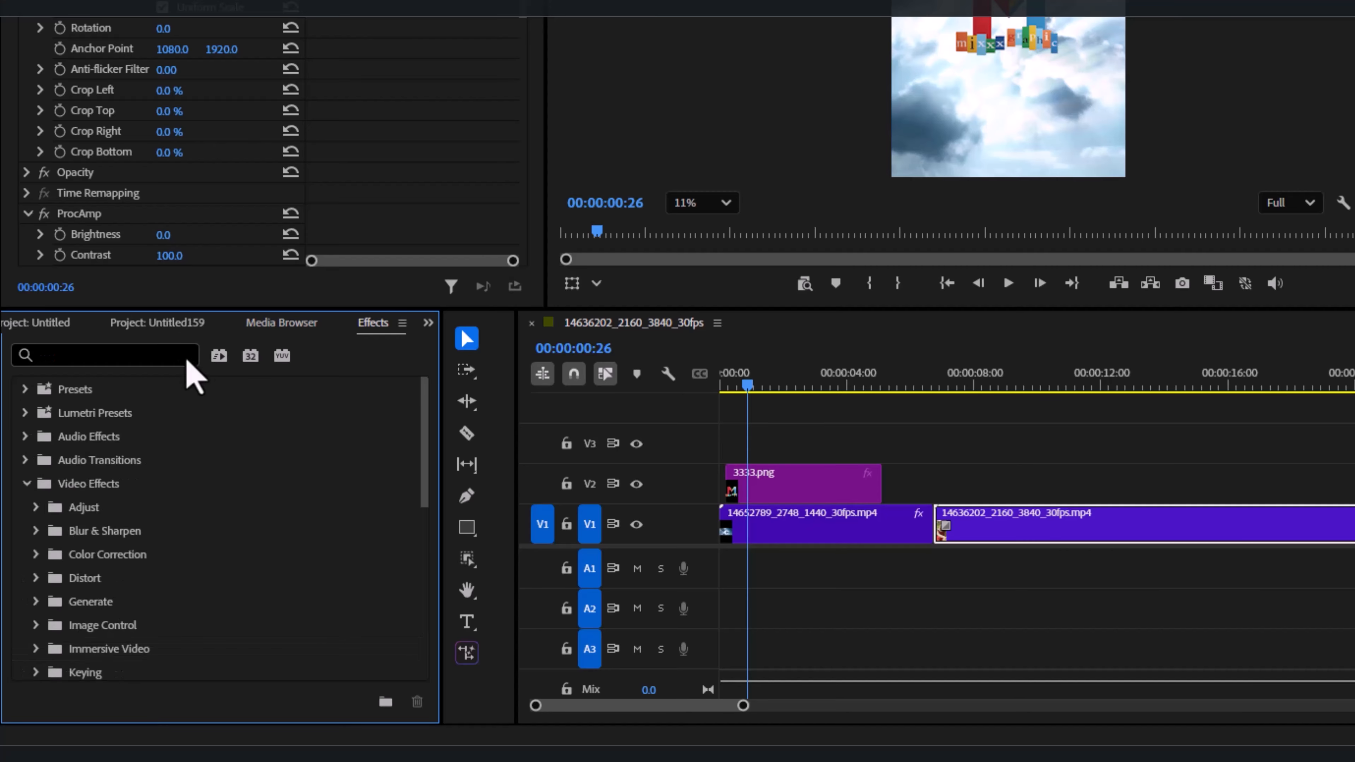
{"action": "type", "text": "bas"}
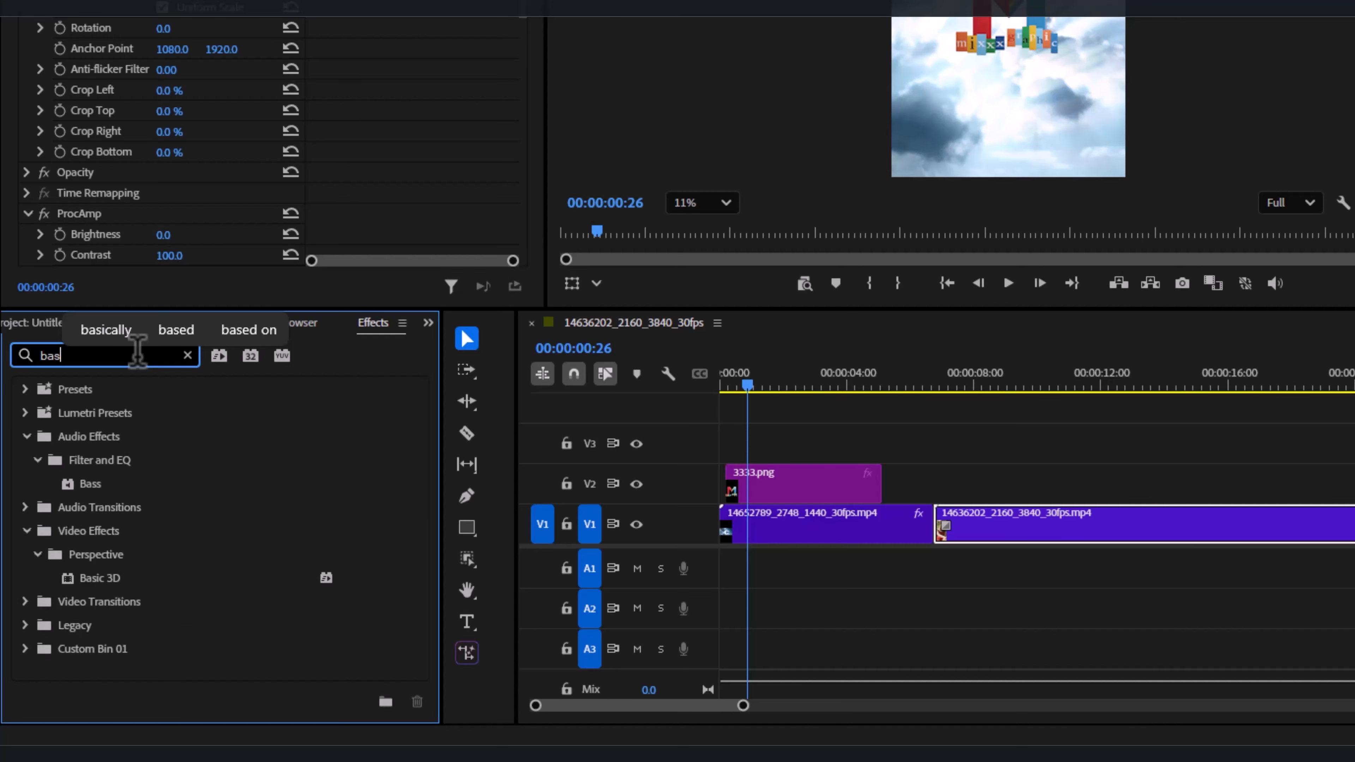
{"action": "left_click_drag", "start_coordinate": [100, 578], "coordinate": [782, 488]}
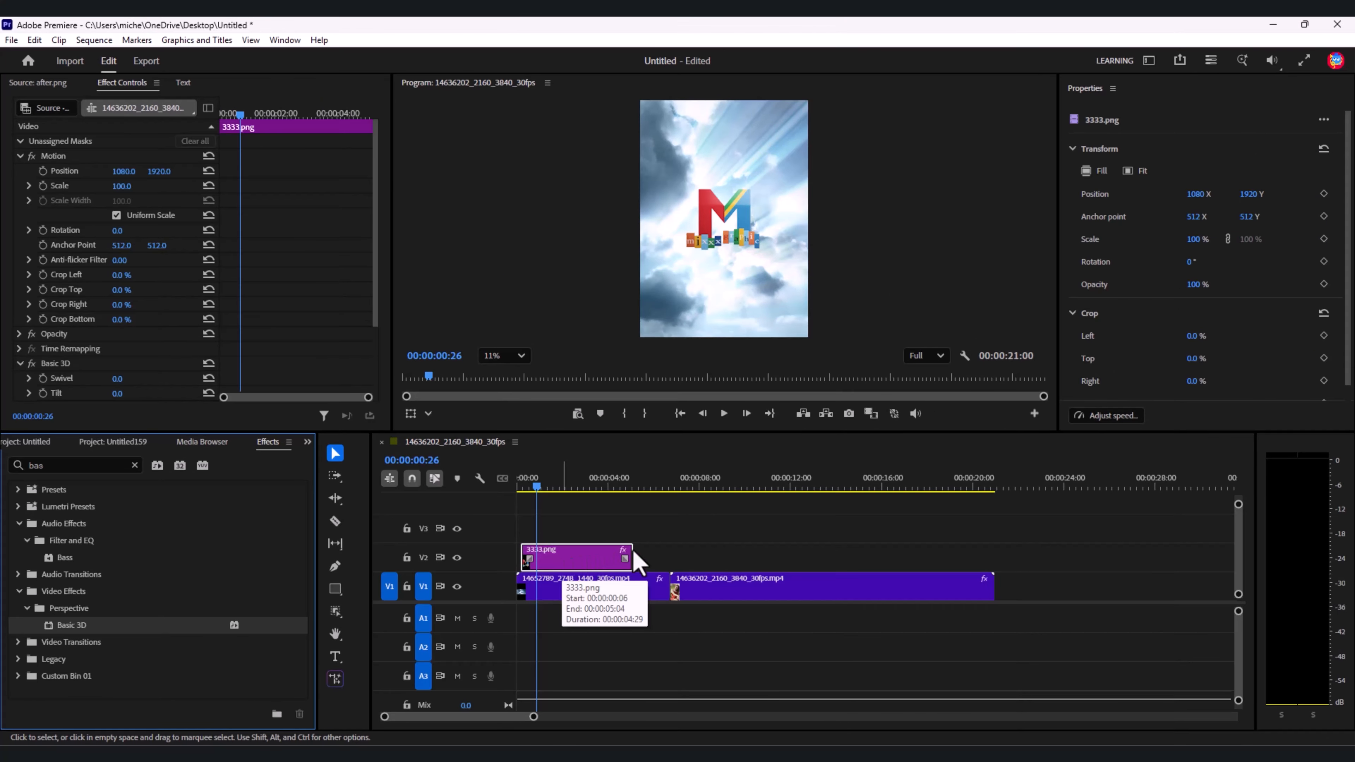
Extend the 3333.png clip to about 13 seconds and set its Basic 3D Swivel to 17°, Tilt to -31° and image distance to -29.
{"action": "left_click_drag", "start_coordinate": [632, 556], "coordinate": [810, 556]}
{"action": "scroll", "coordinate": [165, 308], "scroll_direction": "down", "scroll_amount": 3}
{"action": "left_click_drag", "start_coordinate": [118, 308], "coordinate": [147, 305]}
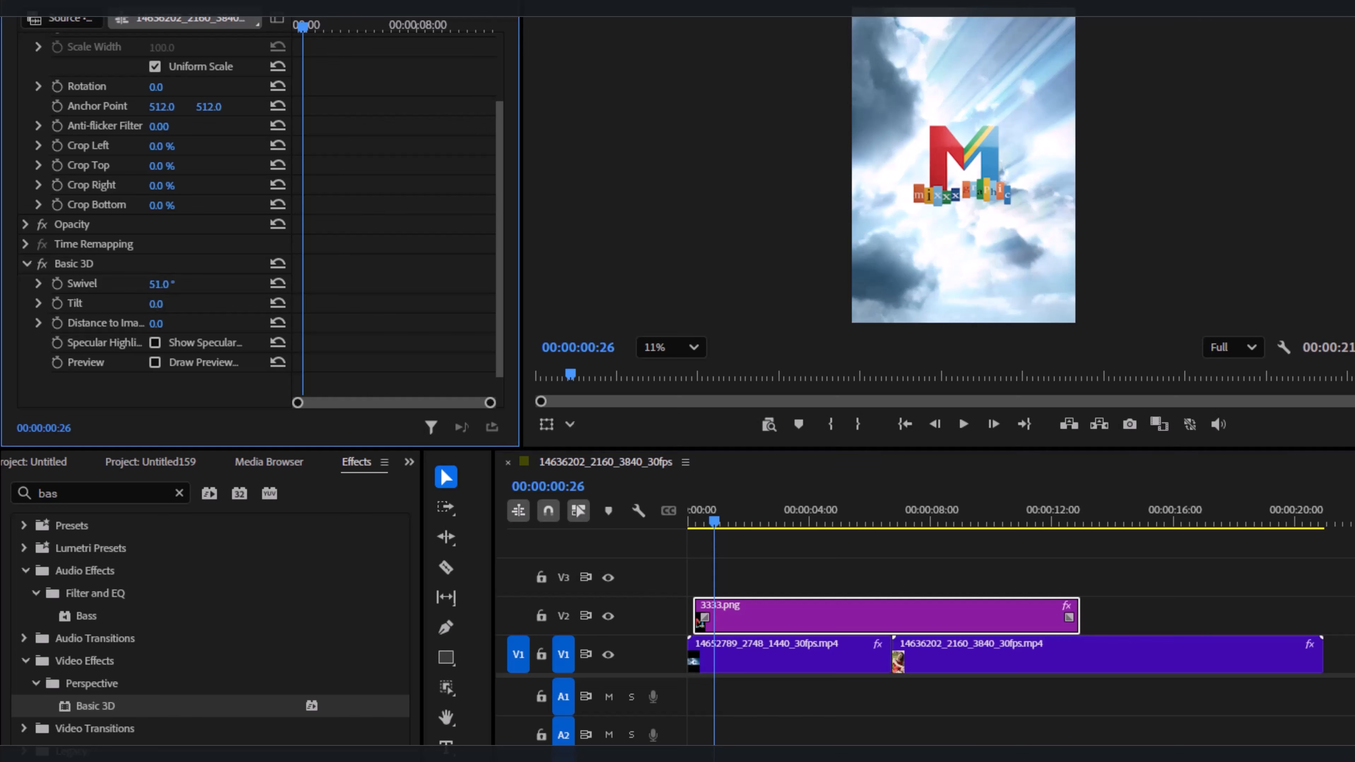
{"action": "mouse_move", "coordinate": [166, 324]}
{"action": "left_mouse_down"}
{"action": "mouse_move", "coordinate": [193, 324]}
{"action": "mouse_move", "coordinate": [149, 324]}
{"action": "left_mouse_up"}
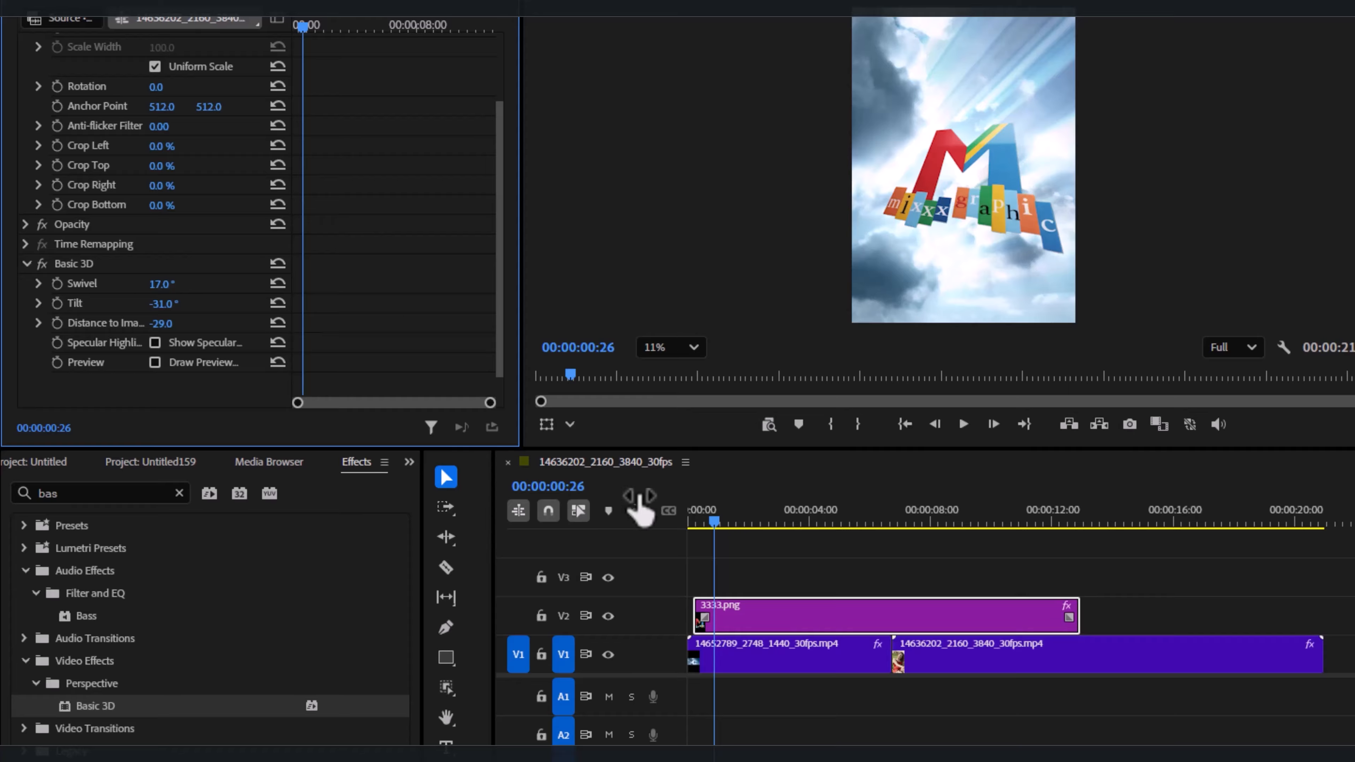
Keyframe the logo's Basic 3D image distance from -25 at 00:00:09:23 to 19 at 00:00:11:04 and play the animation.
{"action": "mouse_move", "coordinate": [968, 522]}
{"action": "left_mouse_down"}
{"action": "mouse_move", "coordinate": [971, 534]}
{"action": "mouse_move", "coordinate": [984, 523]}
{"action": "left_mouse_up"}
{"action": "left_click_drag", "start_coordinate": [160, 324], "coordinate": [165, 324]}
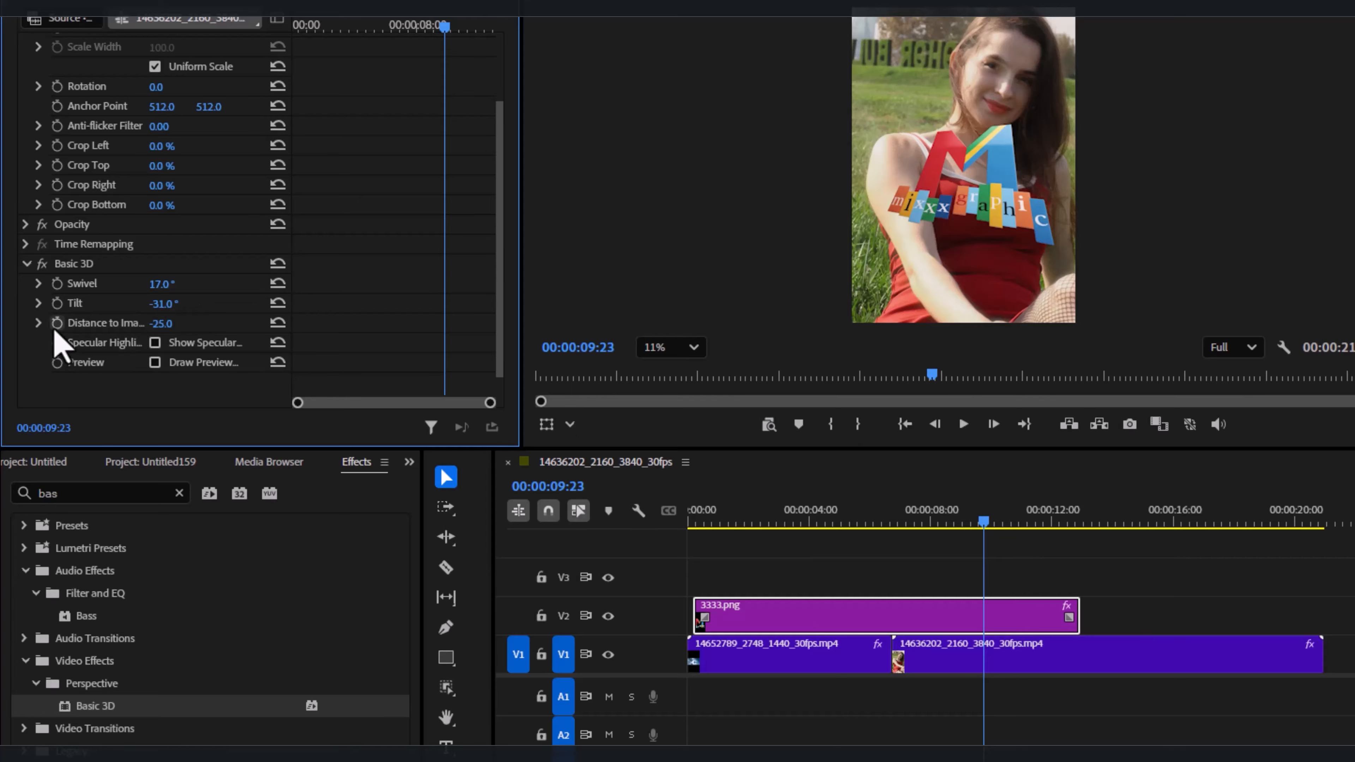
{"action": "left_click_drag", "start_coordinate": [984, 520], "coordinate": [1026, 526]}
{"action": "left_click_drag", "start_coordinate": [163, 324], "coordinate": [339, 361]}
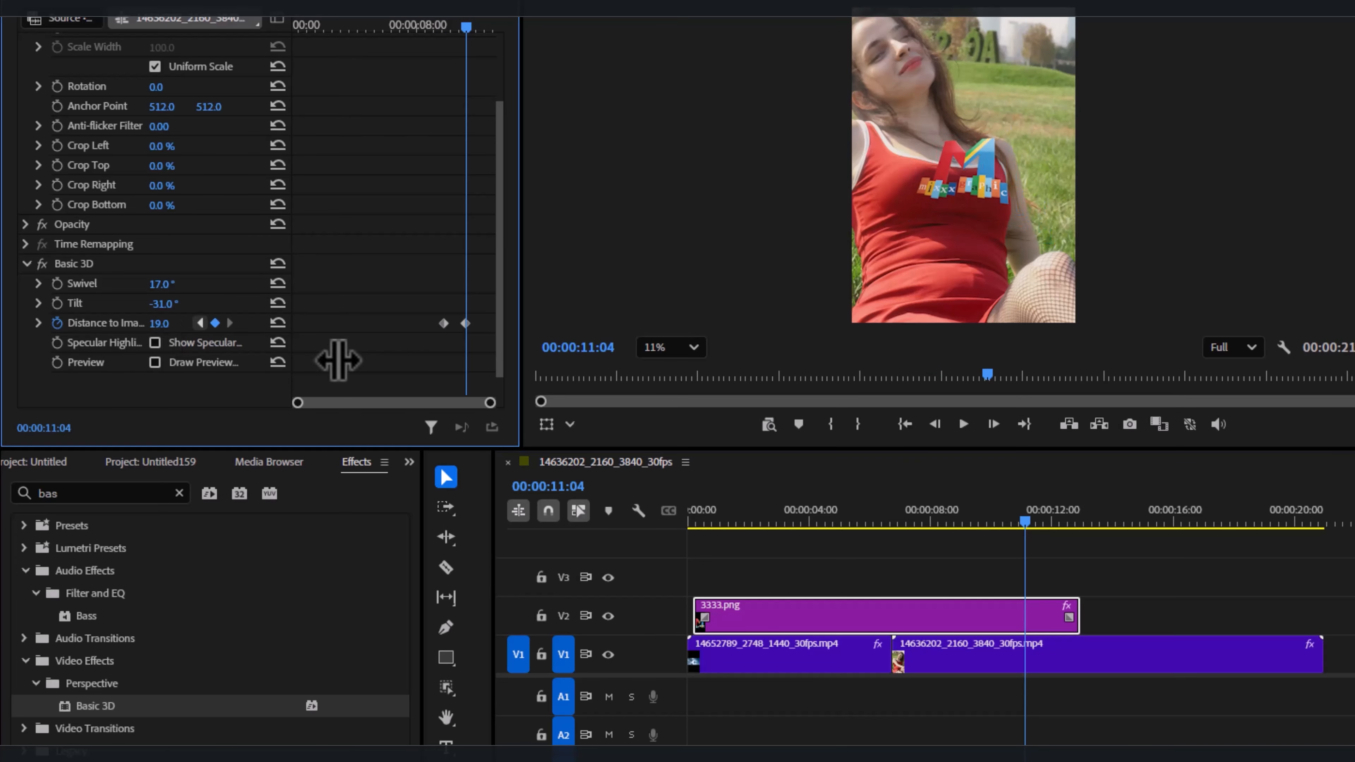
{"action": "left_click_drag", "start_coordinate": [1026, 524], "coordinate": [964, 519]}
{"action": "key", "text": "space"}
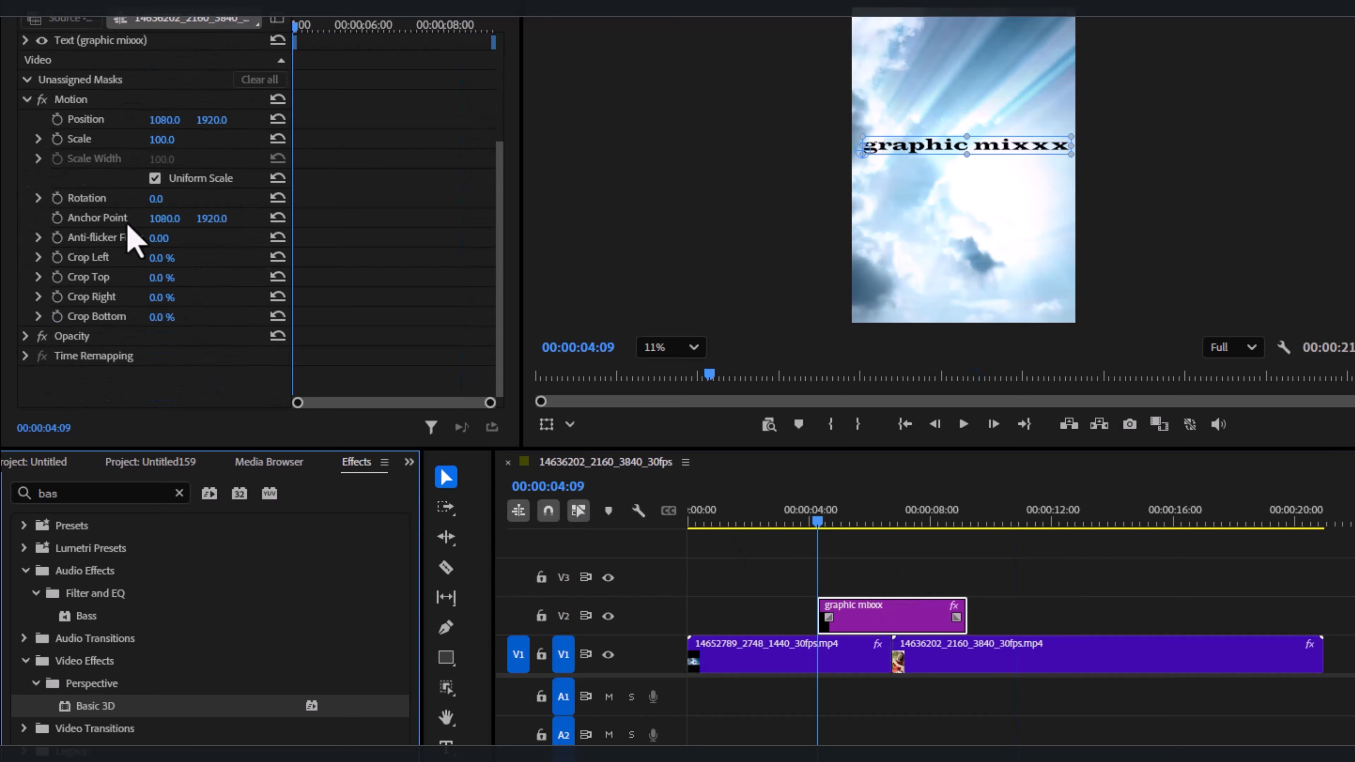
Adjust the Basic 3D Tilt of the "graphic mixxx" text clip.
{"action": "left_click_drag", "start_coordinate": [155, 257], "coordinate": [173, 265]}
{"action": "scroll", "coordinate": [200, 245], "scroll_direction": "up", "scroll_amount": 3}
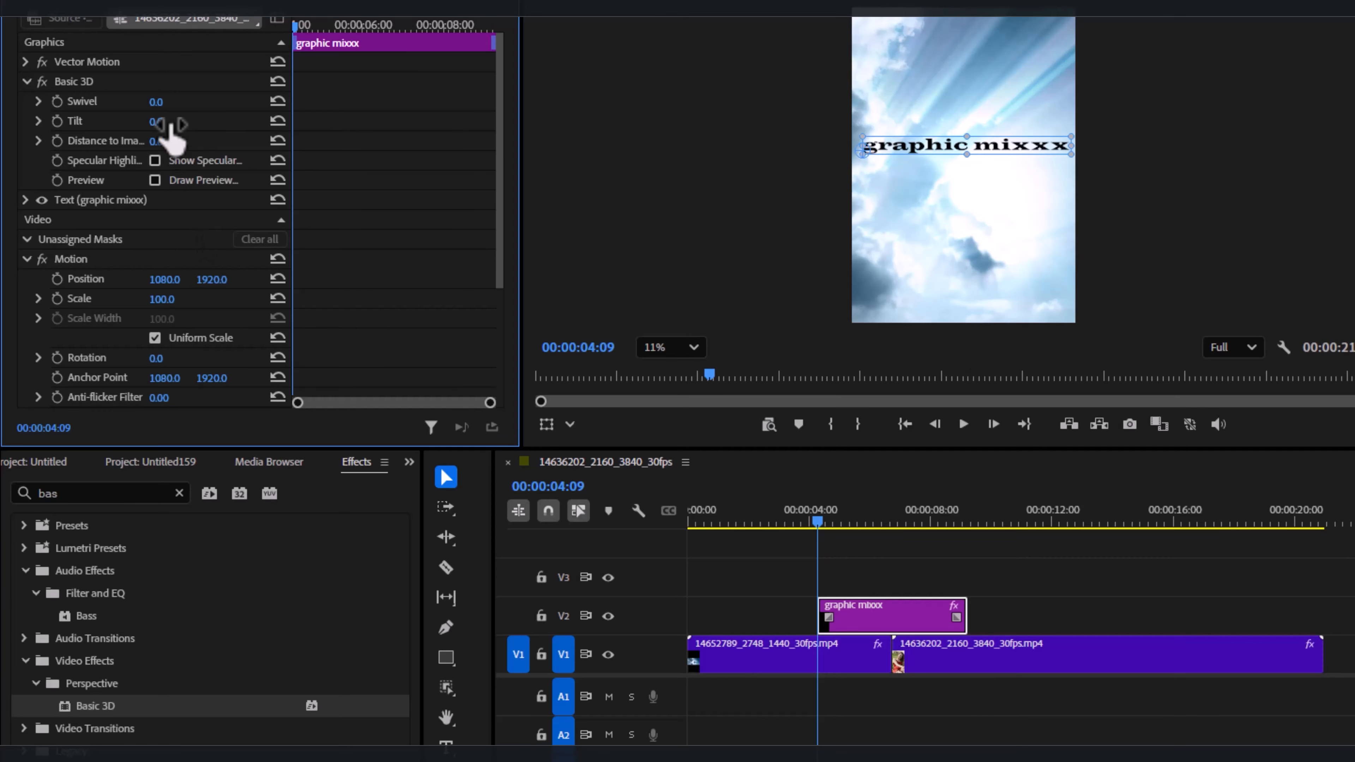
{"action": "left_click_drag", "start_coordinate": [162, 121], "coordinate": [182, 155]}
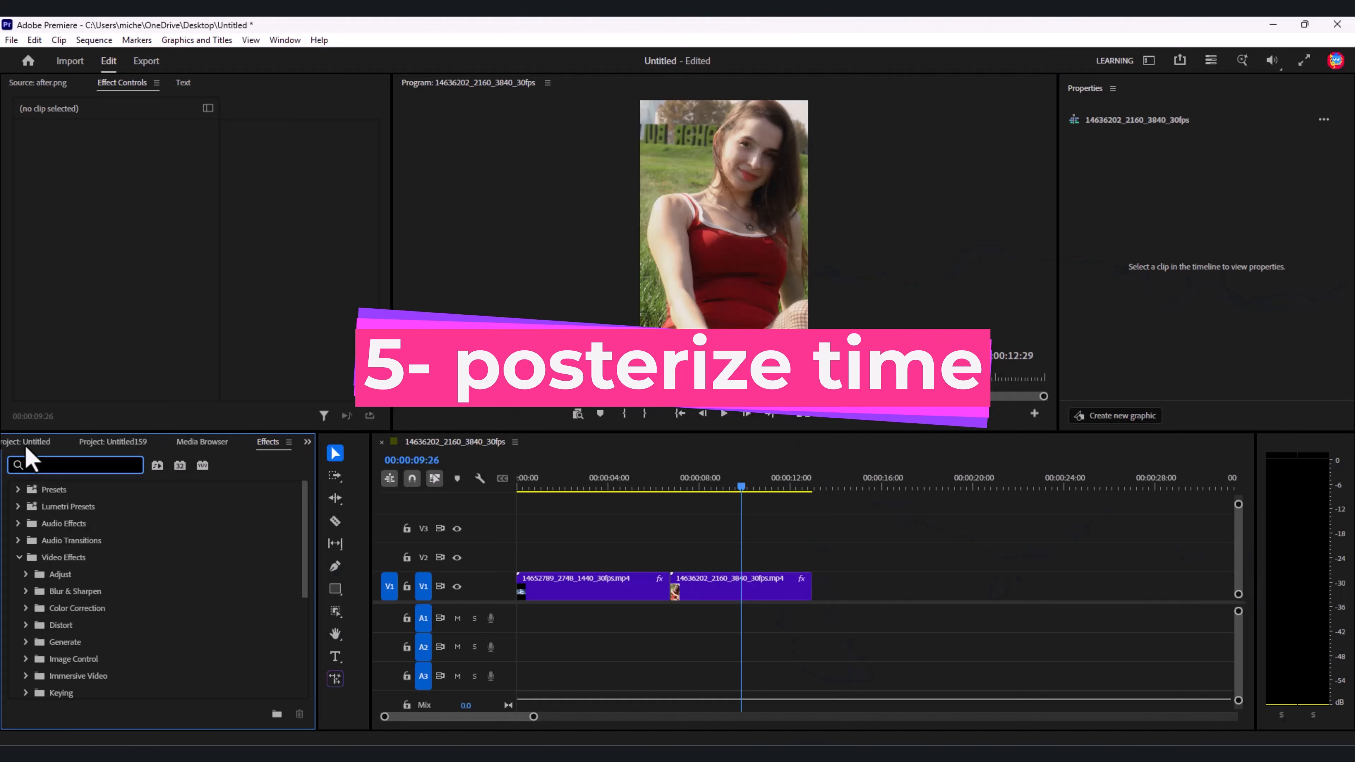
Search the effects for "post", then apply Posterize Time to the second clip on V1 with a frame rate of 50.
{"action": "left_click", "coordinate": [27, 444]}
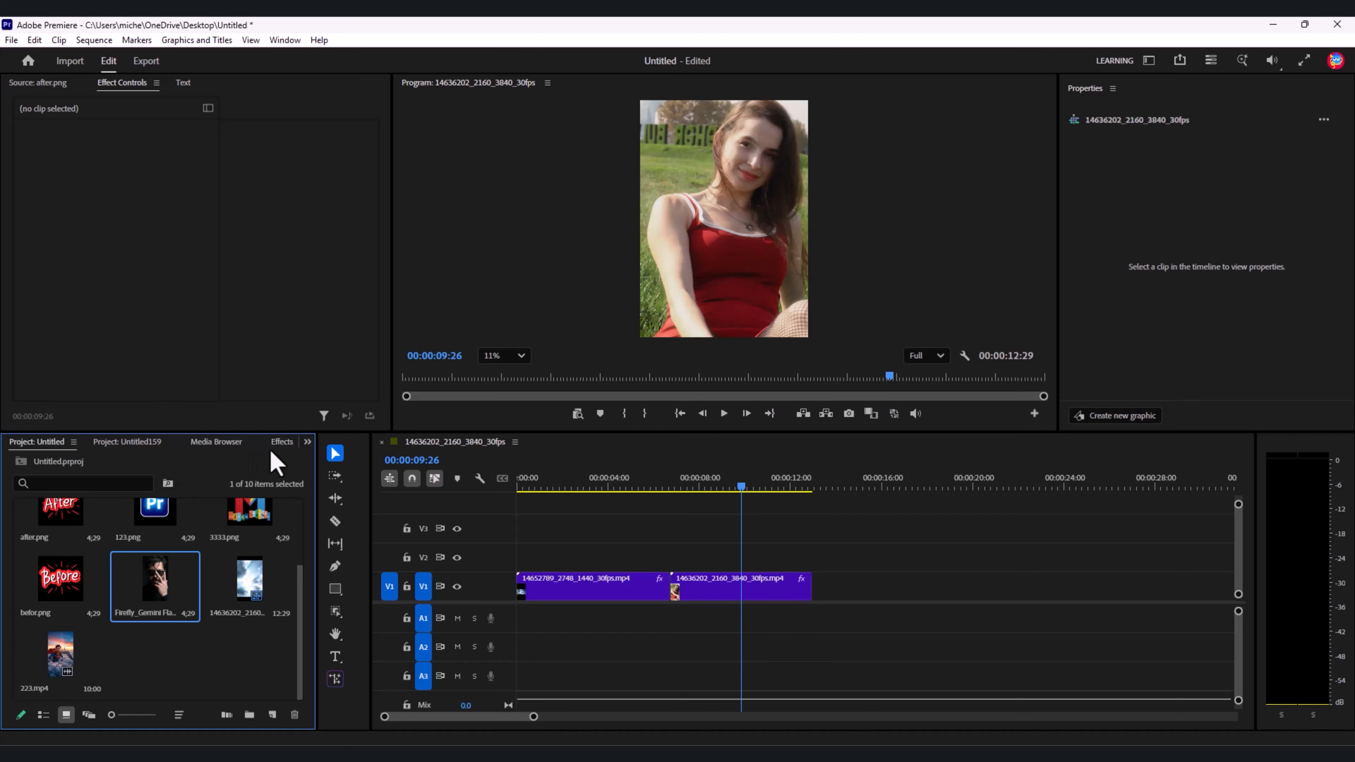
{"action": "left_click", "coordinate": [283, 443]}
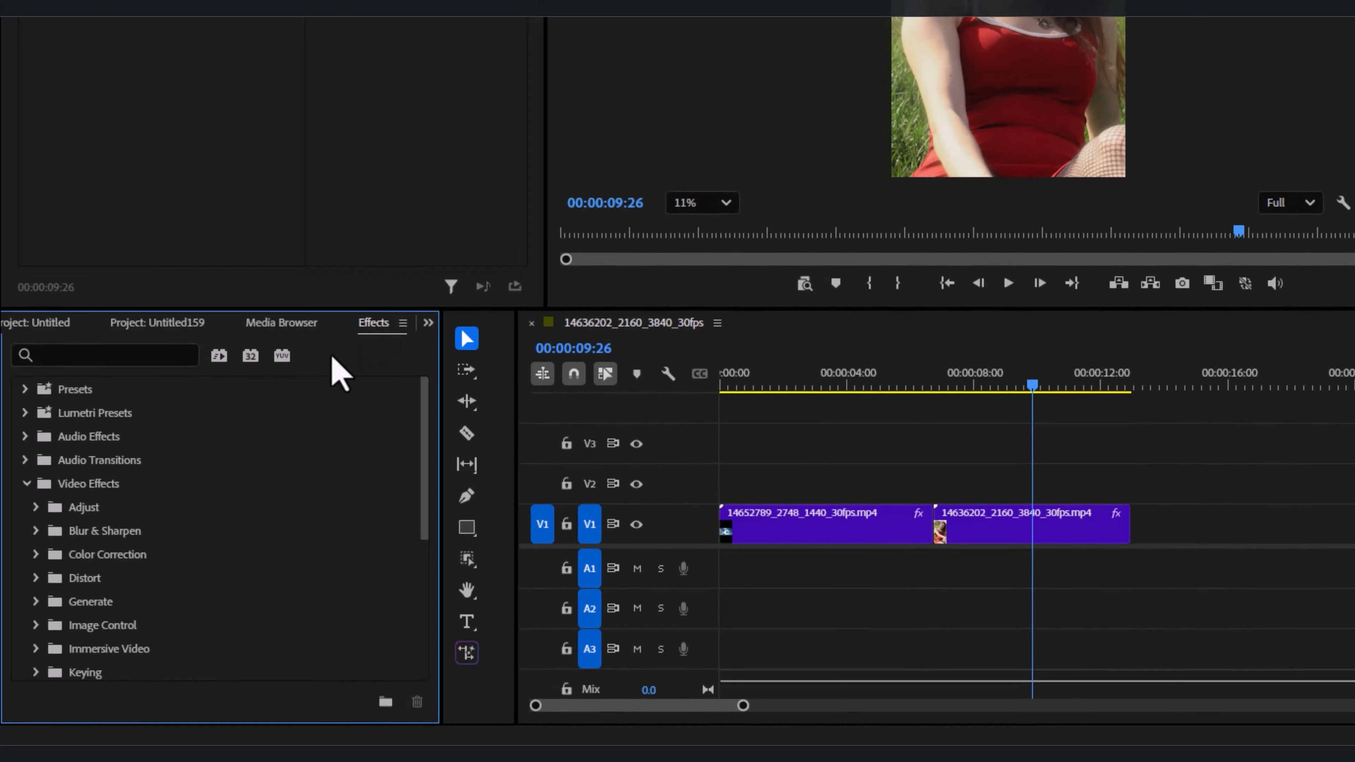
{"action": "left_click", "coordinate": [128, 352]}
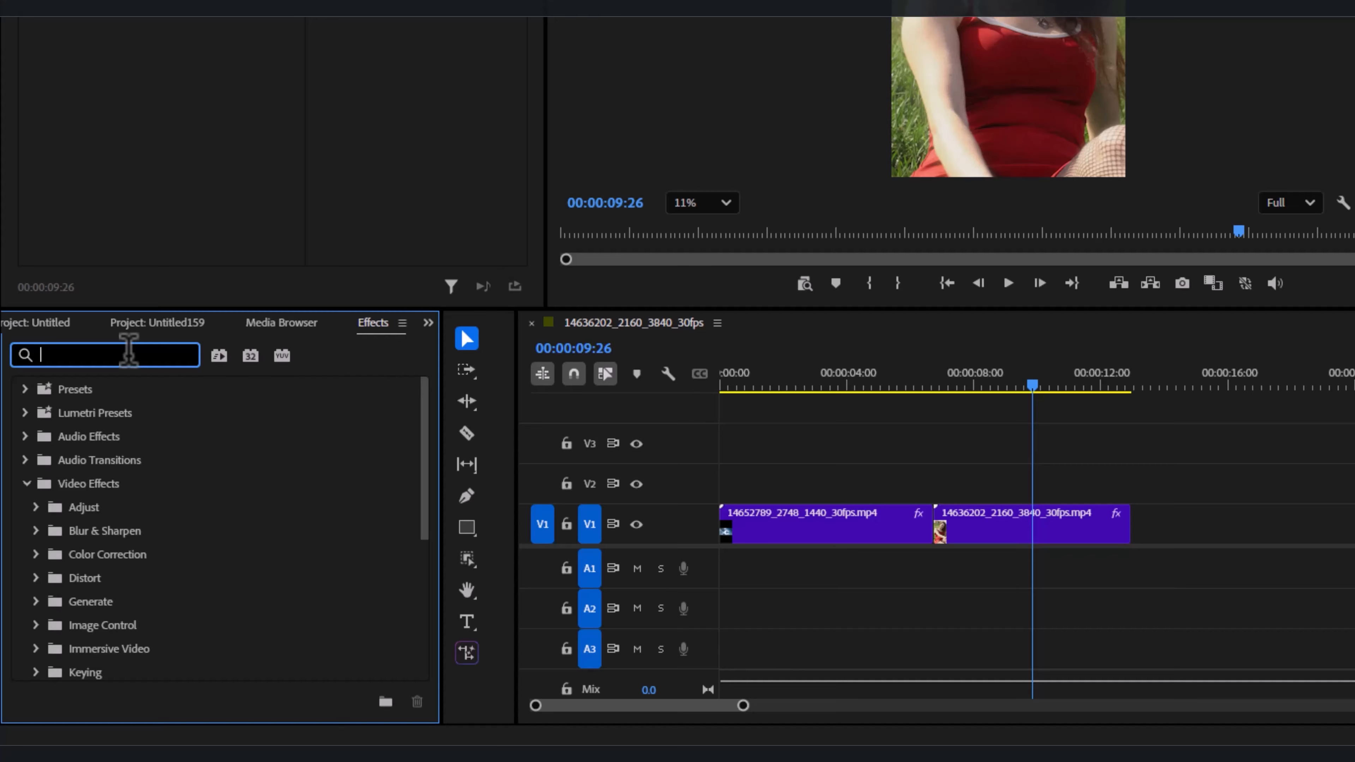
{"action": "type", "text": "post"}
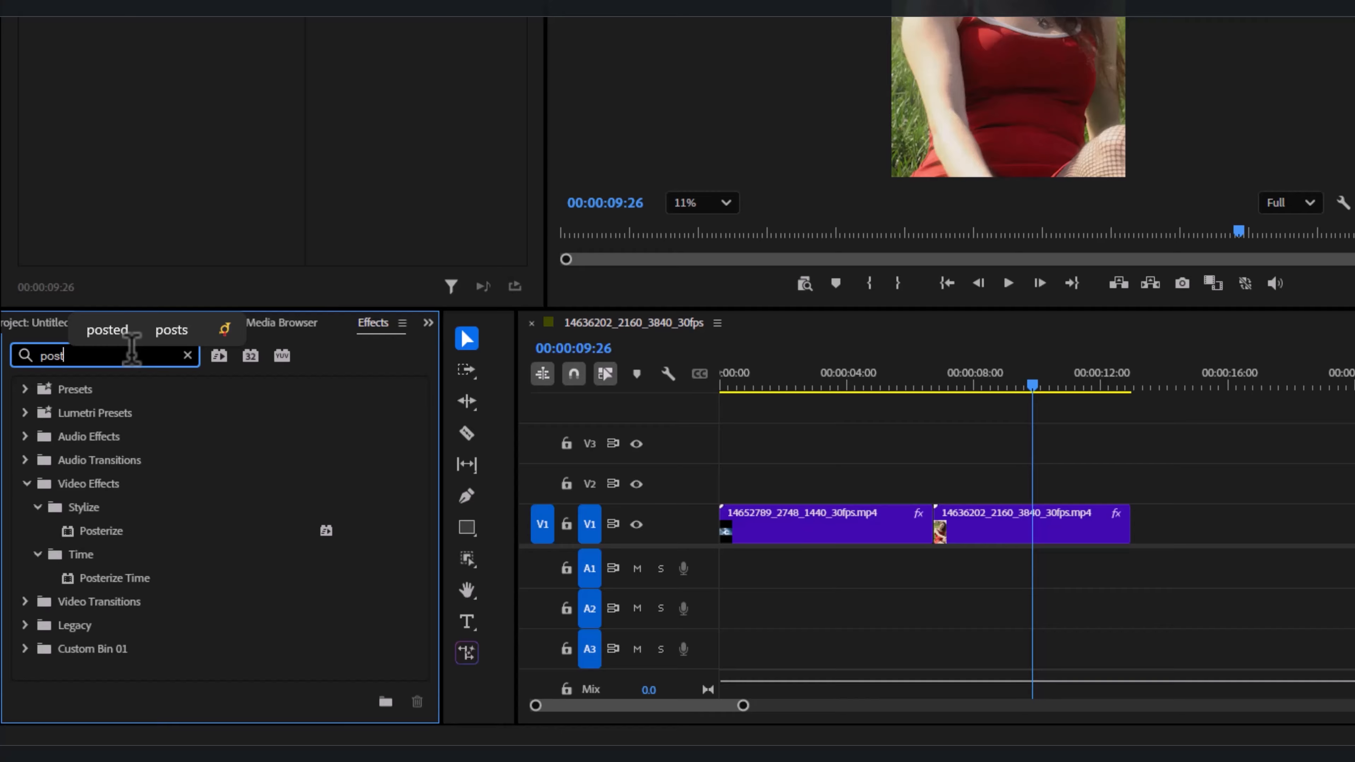
{"action": "left_click_drag", "start_coordinate": [106, 578], "coordinate": [964, 583]}
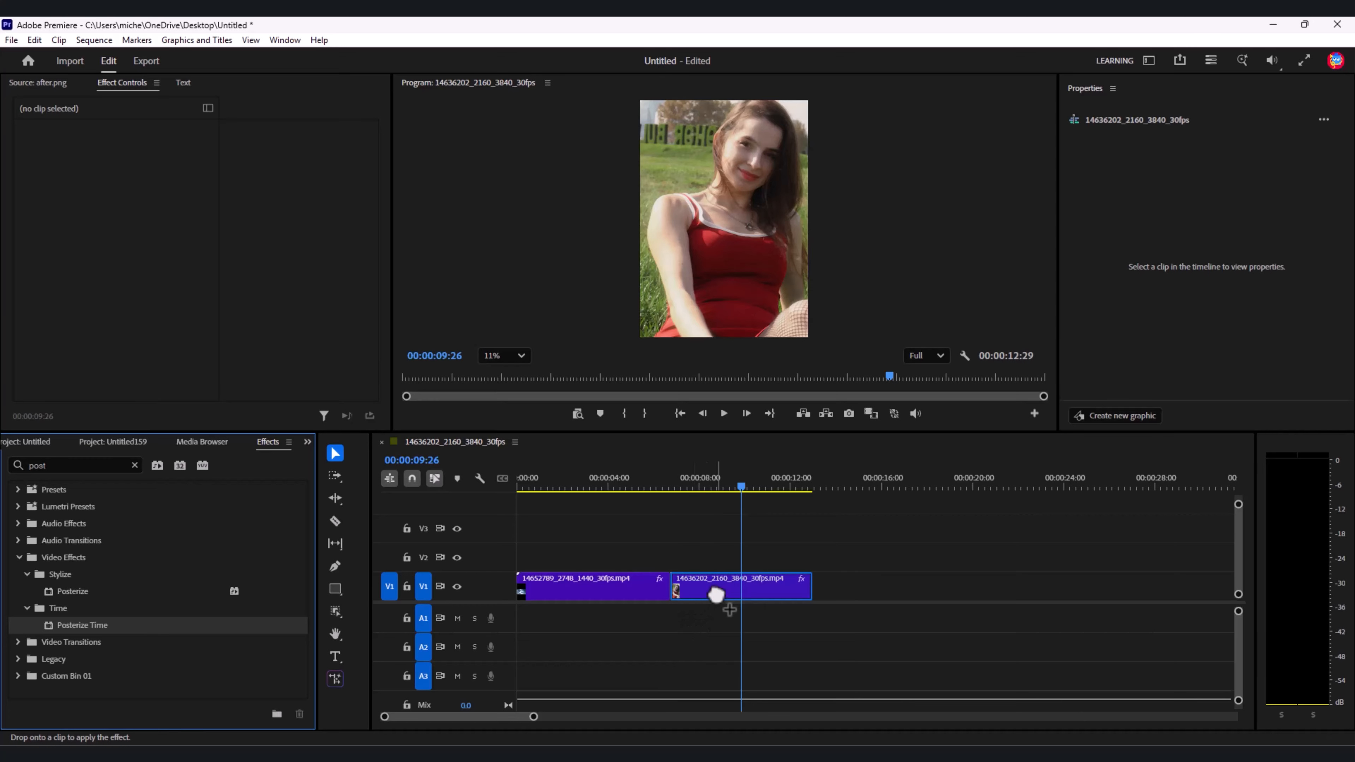
{"action": "left_click_drag", "start_coordinate": [716, 594], "coordinate": [717, 596]}
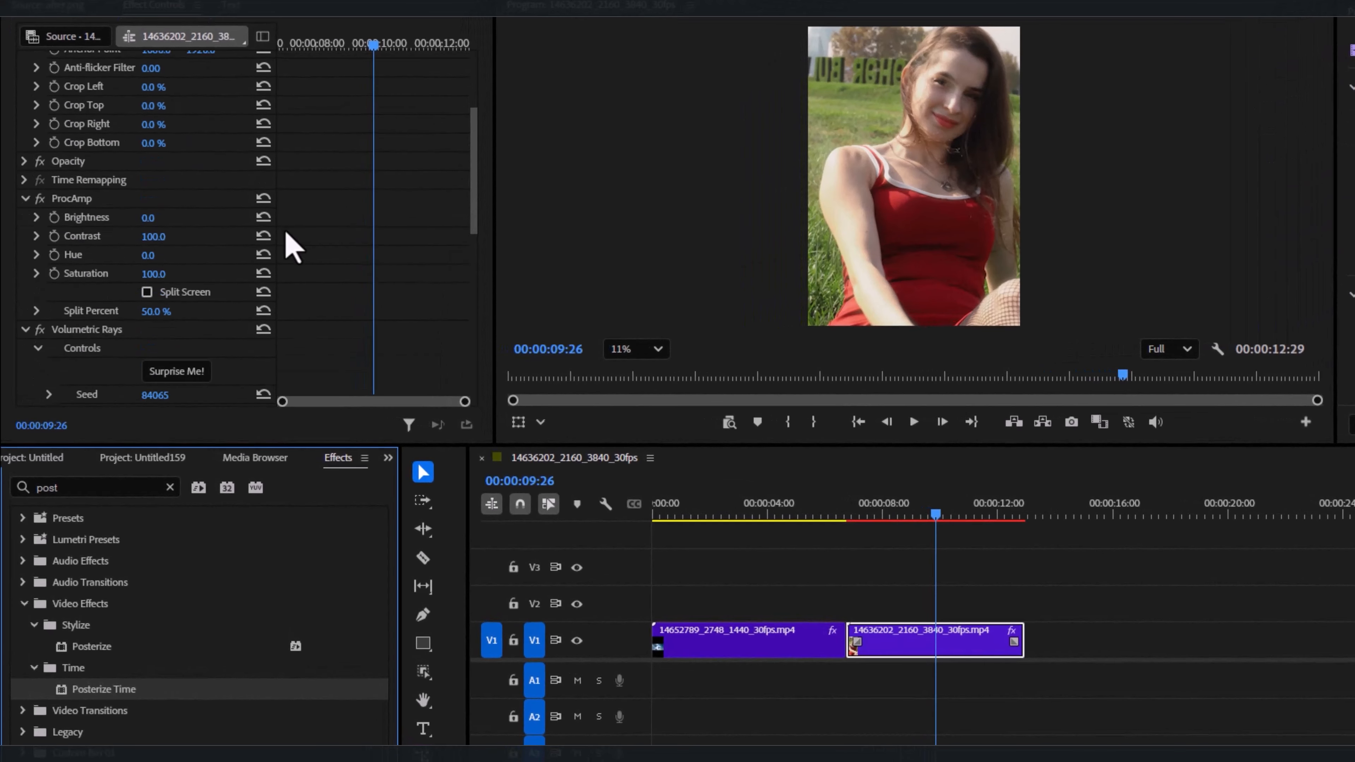
{"action": "scroll", "coordinate": [288, 243], "scroll_direction": "down", "scroll_amount": 10}
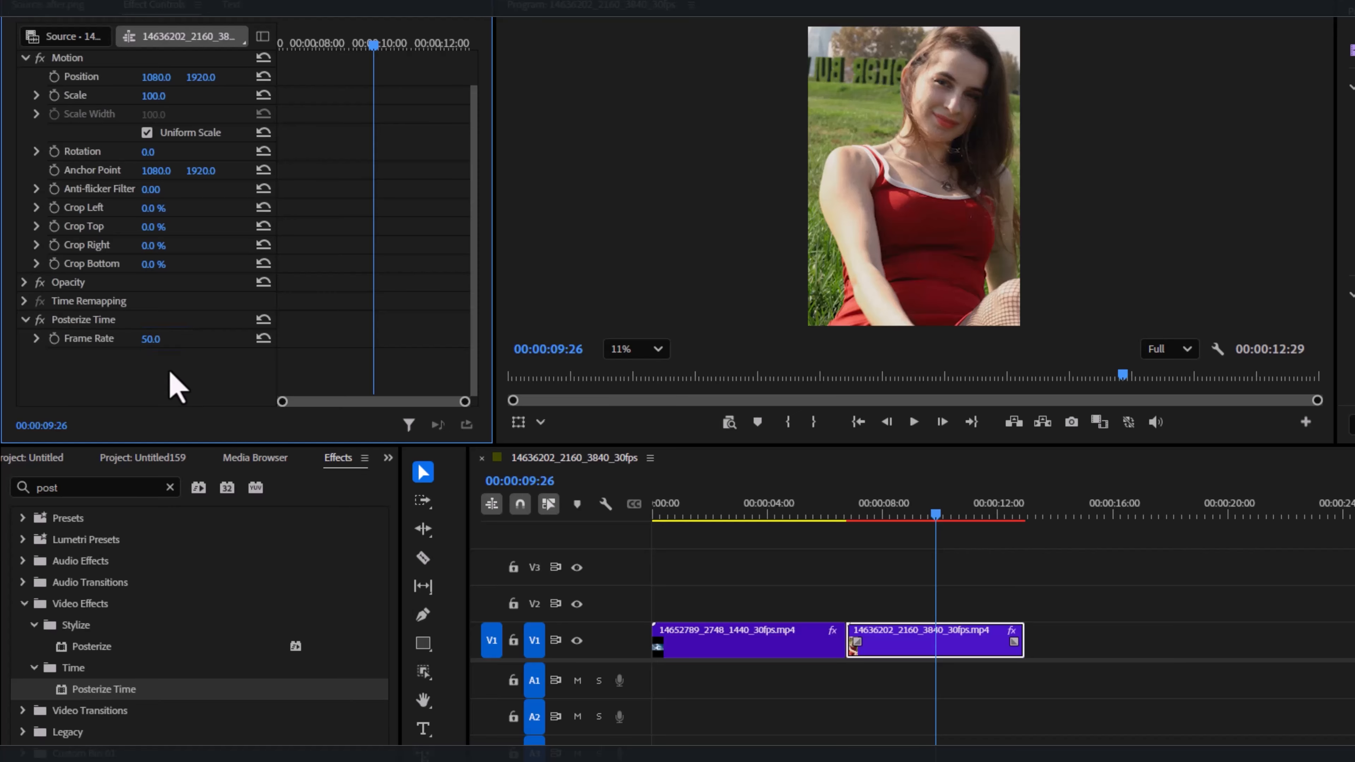
Play and scrub the second V1 clip repeatedly to examine how Posterize Time affects its motion.
{"action": "left_click", "coordinate": [848, 514]}
{"action": "key", "text": "space"}
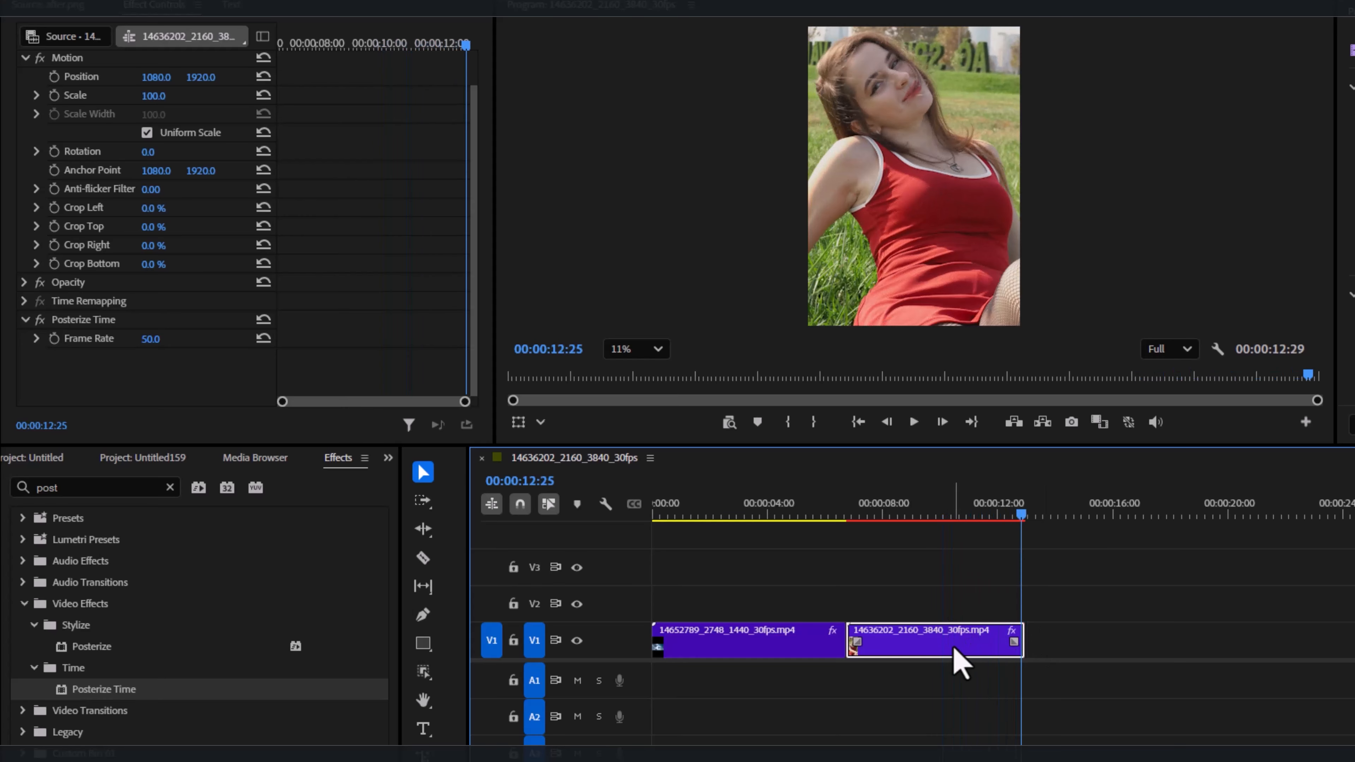
{"action": "left_click", "coordinate": [868, 514]}
{"action": "key", "text": "space"}
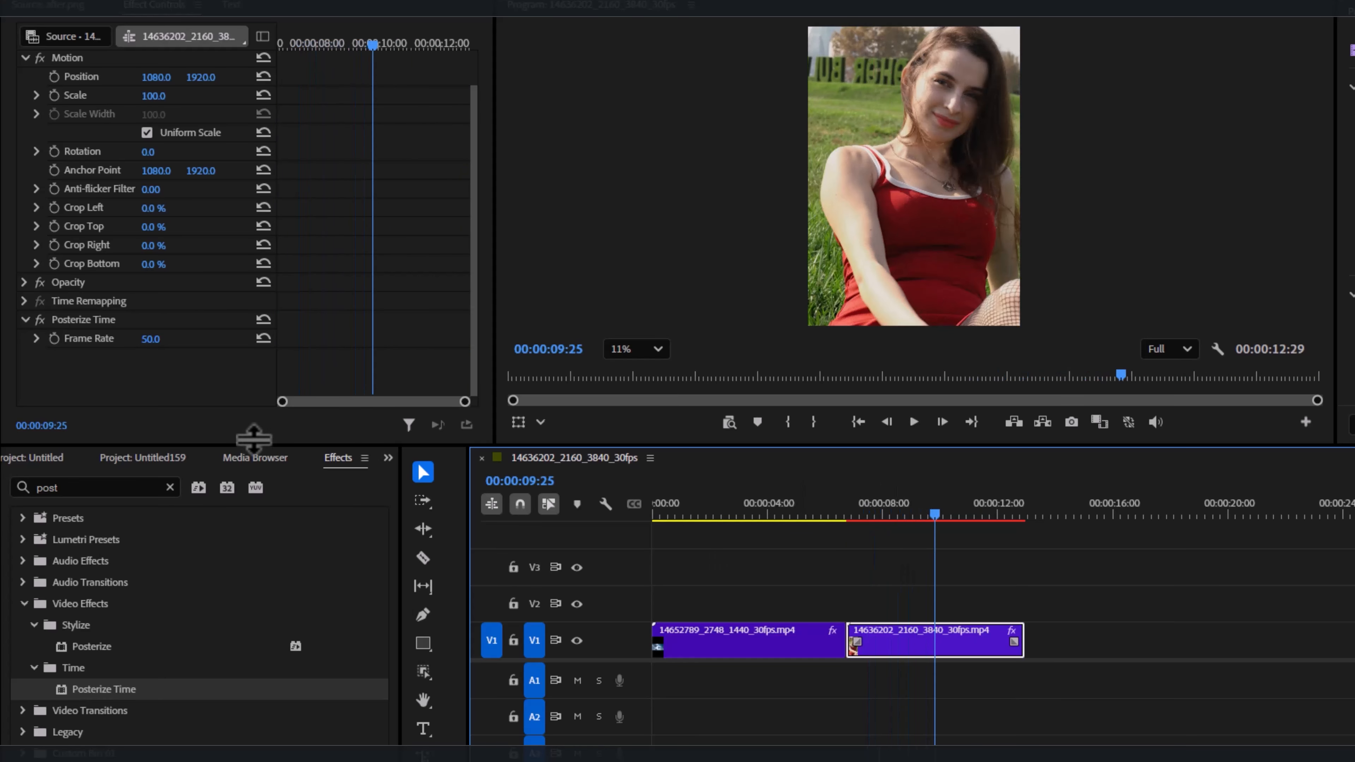
{"action": "left_click", "coordinate": [863, 555]}
{"action": "left_click", "coordinate": [861, 513]}
{"action": "key", "text": "space"}
{"action": "left_click", "coordinate": [998, 515]}
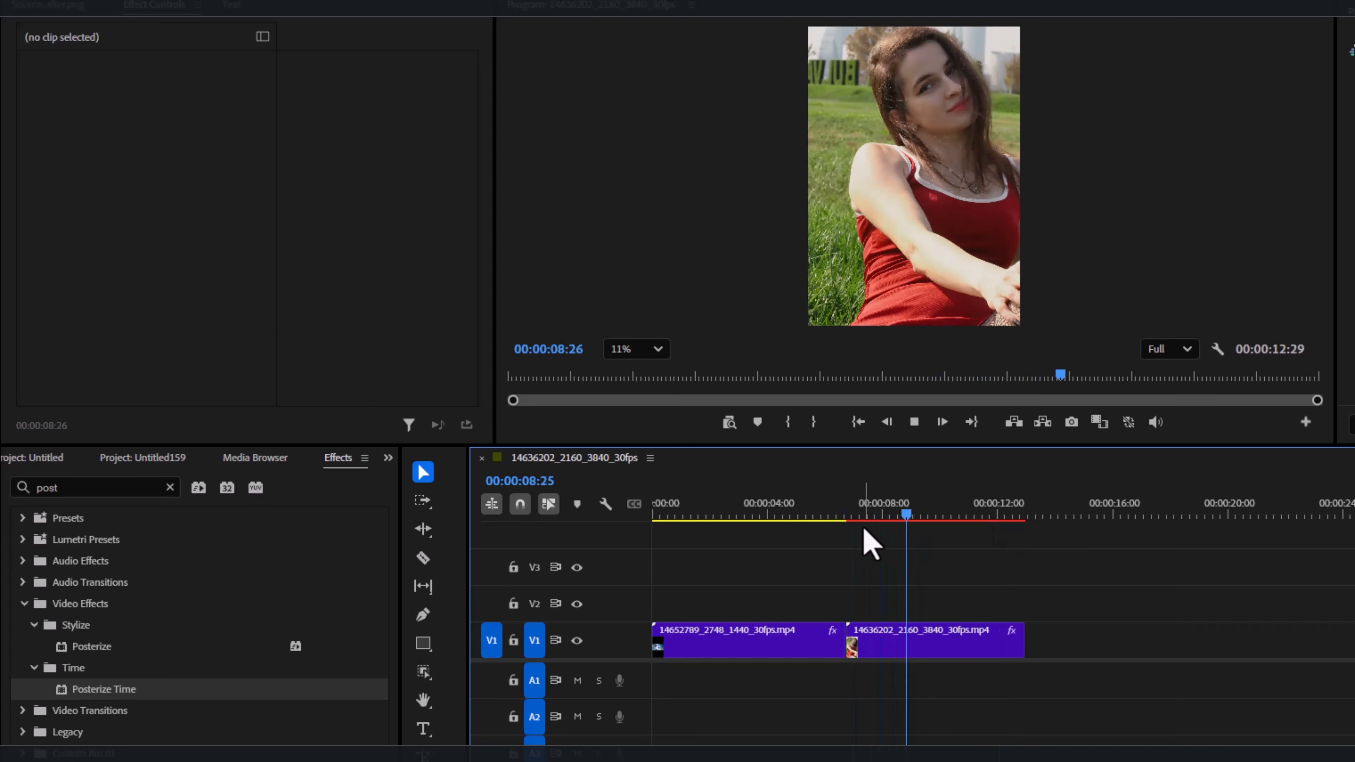
{"action": "left_click", "coordinate": [906, 643]}
{"action": "left_click", "coordinate": [151, 378]}
{"action": "left_click", "coordinate": [979, 558]}
{"action": "left_click_drag", "start_coordinate": [975, 515], "coordinate": [853, 514]}
{"action": "key", "text": "space"}
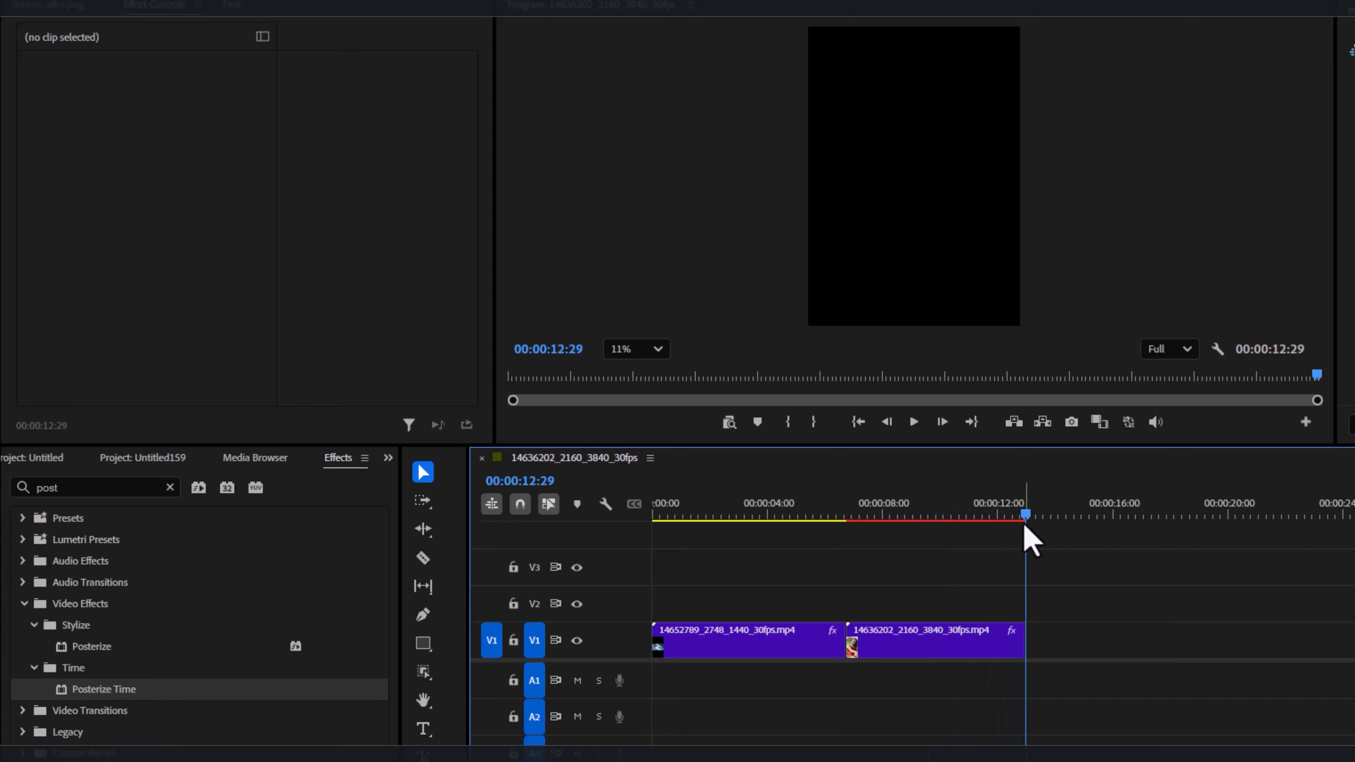
{"action": "left_click_drag", "start_coordinate": [1025, 515], "coordinate": [881, 515]}
Place 223.mp4 after the second clip on V1 and apply Posterize Time to it.
{"action": "left_click", "coordinate": [37, 457]}
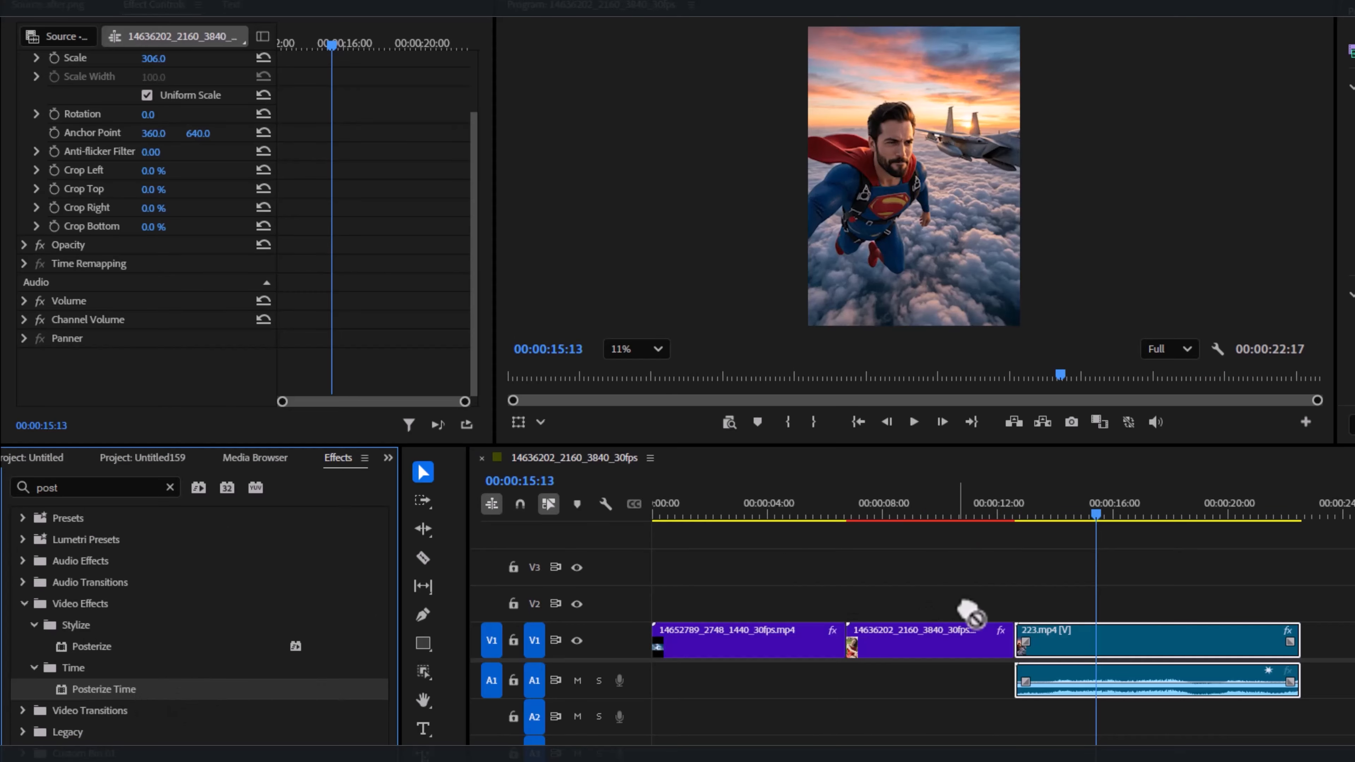
{"action": "left_click_drag", "start_coordinate": [971, 614], "coordinate": [1062, 640]}
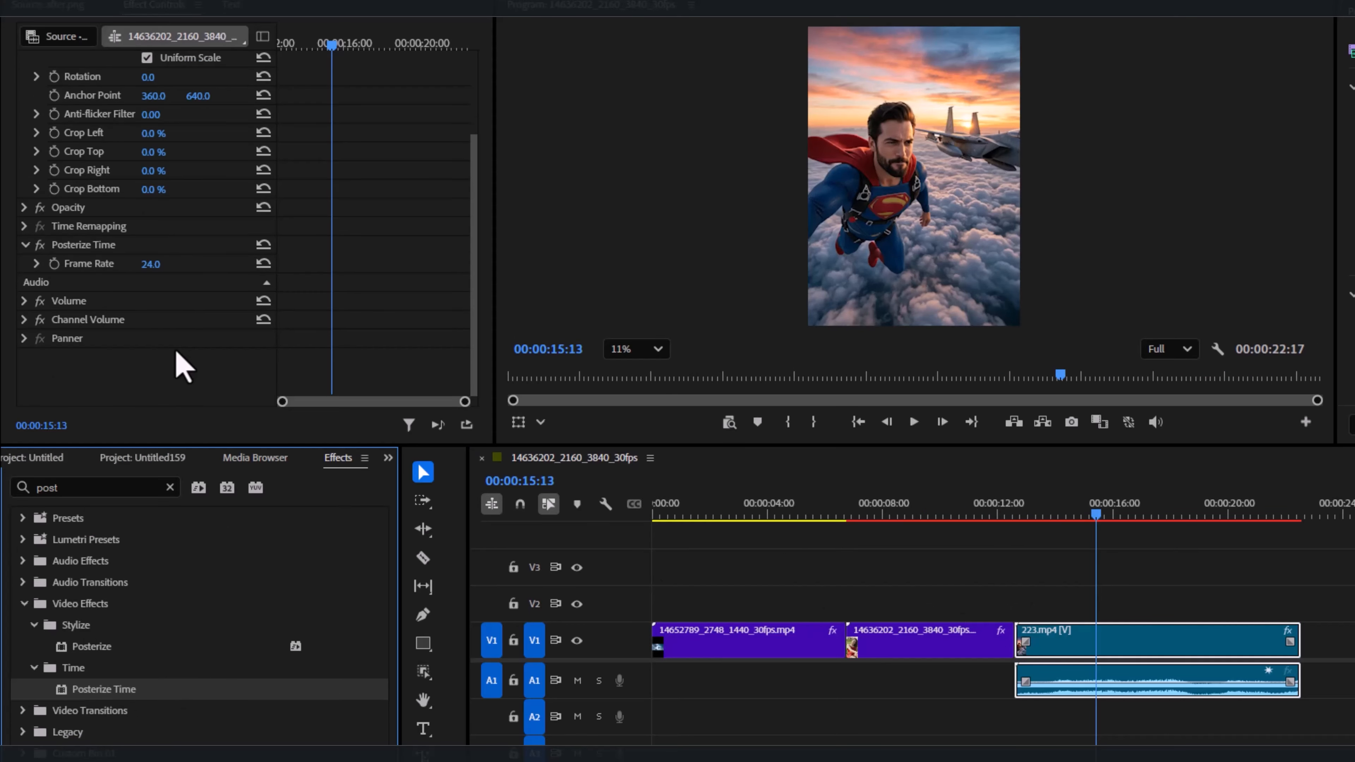
Set the Posterize Time frame rate of 223.mp4 to 5 and play the choppy motion.
{"action": "left_click", "coordinate": [150, 264]}
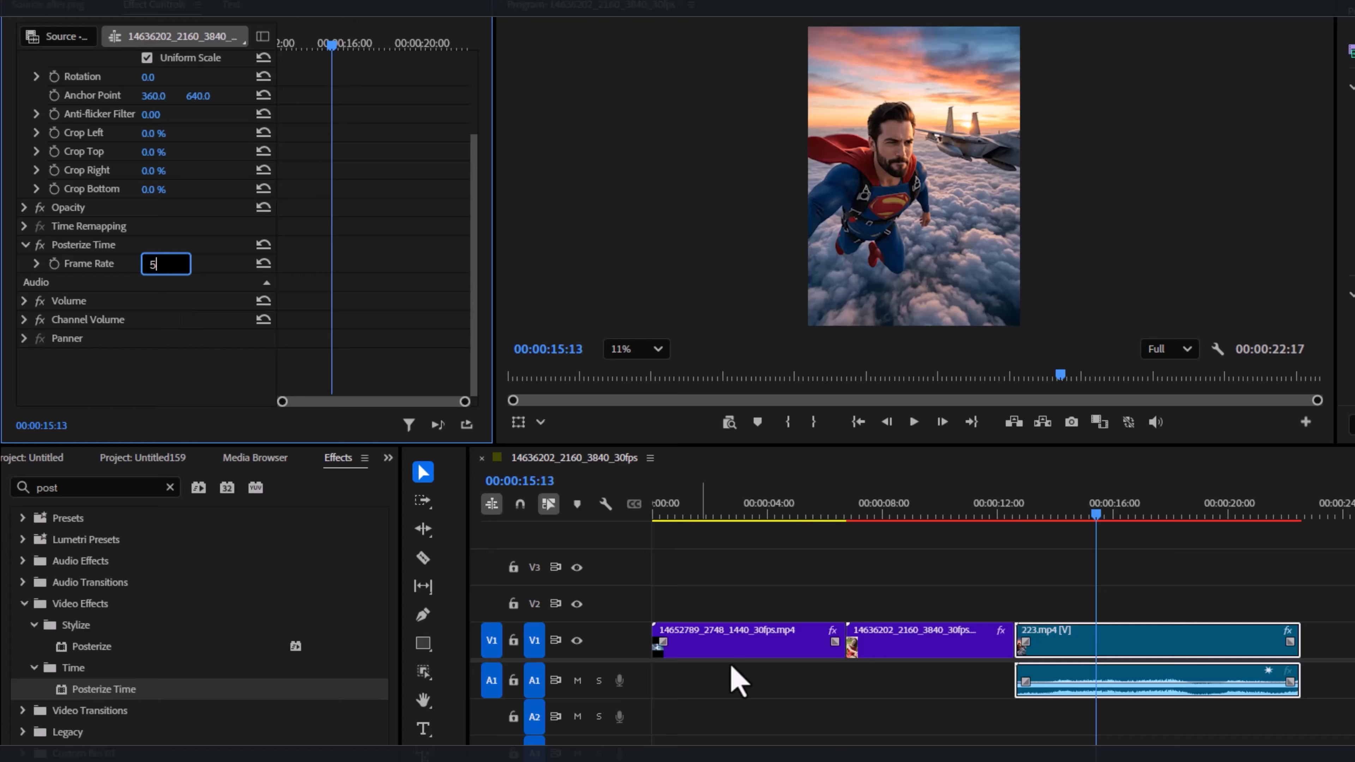
{"action": "type", "text": "5"}
{"action": "left_click", "coordinate": [739, 683]}
{"action": "key", "text": "space"}
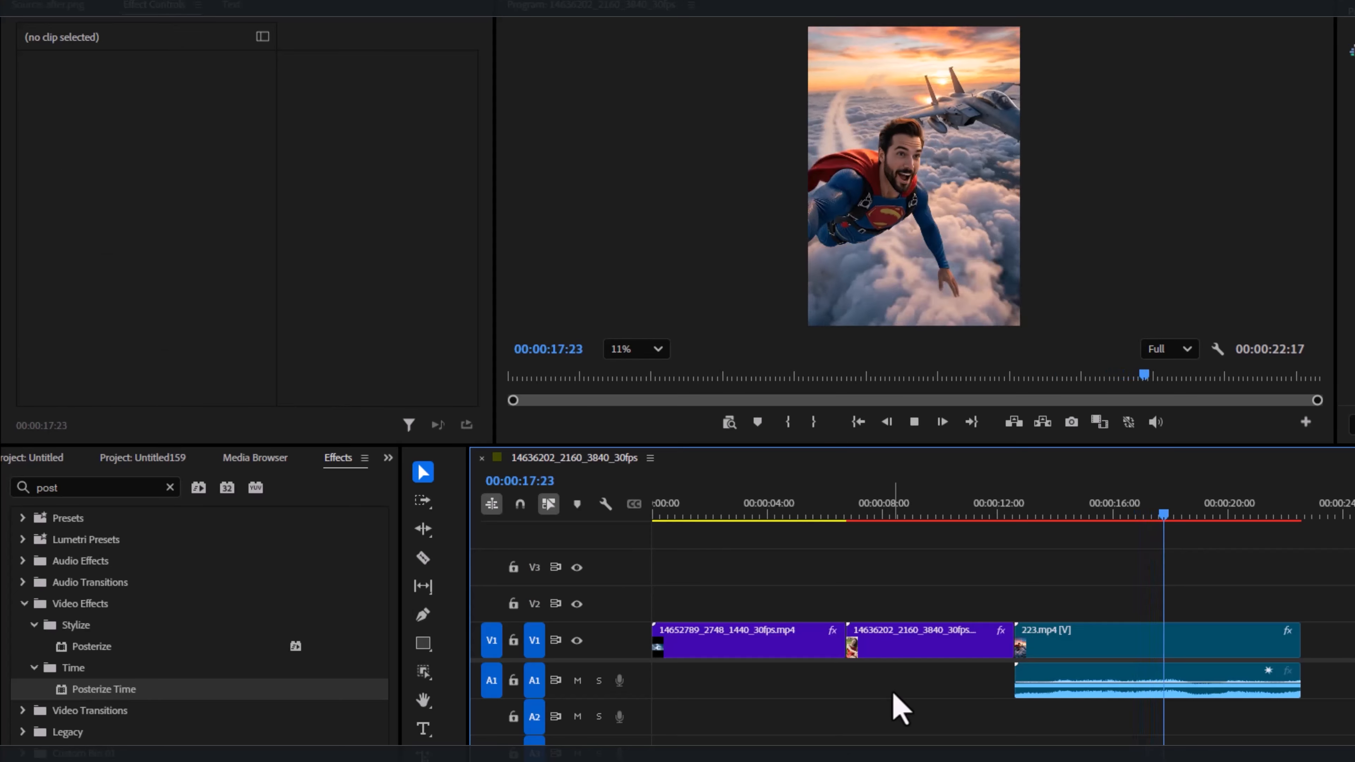
{"action": "key", "text": "space"}
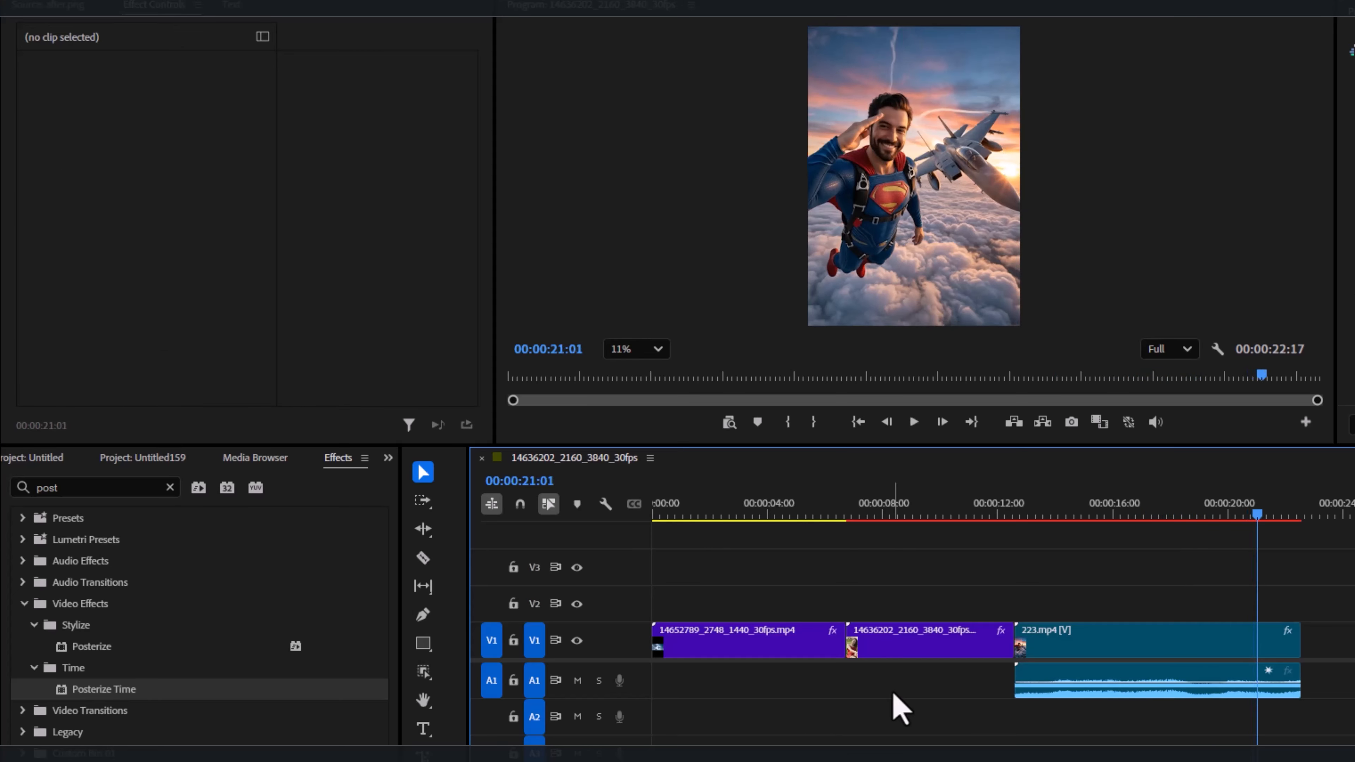
Set the Posterize Time frame rate of 223.mp4 to 60 and replay the clip from near its start.
{"action": "left_click", "coordinate": [1098, 643]}
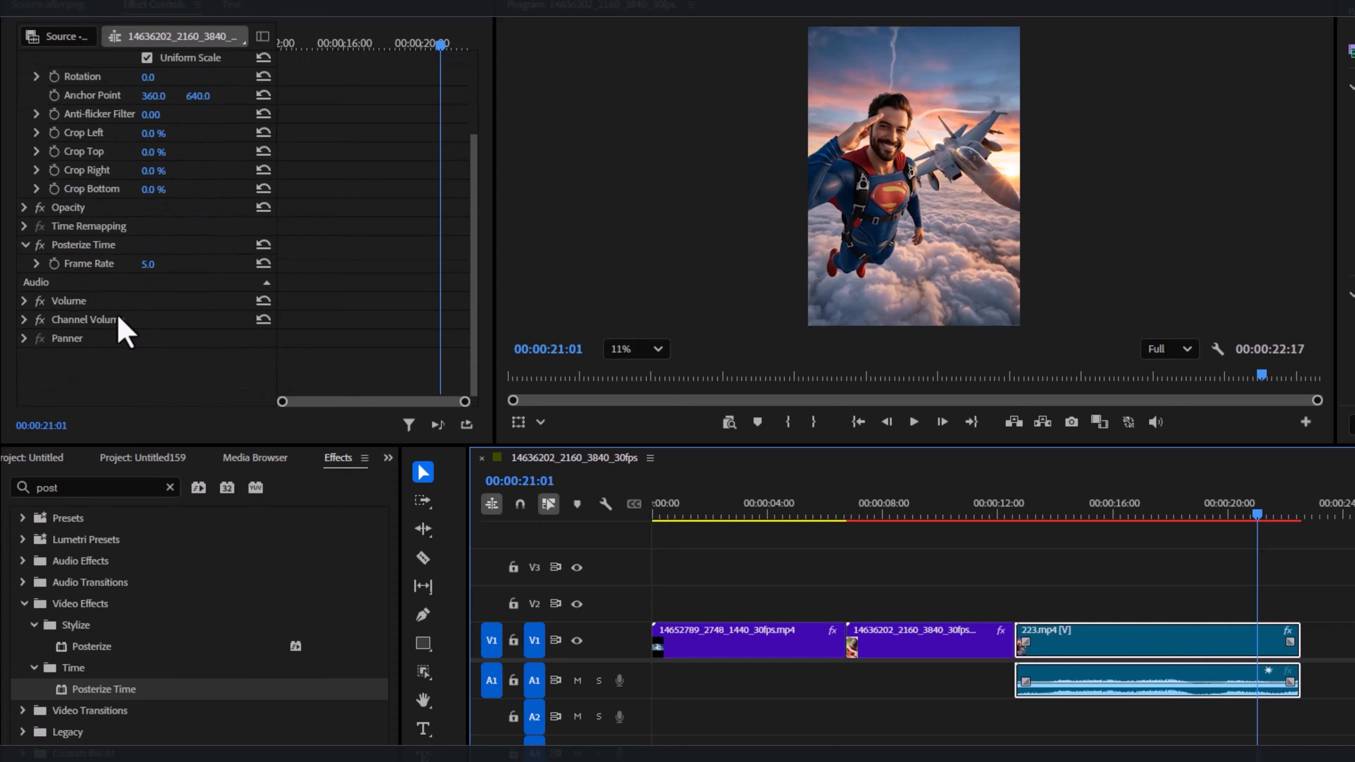
{"action": "left_click", "coordinate": [170, 264]}
{"action": "type", "text": "60"}
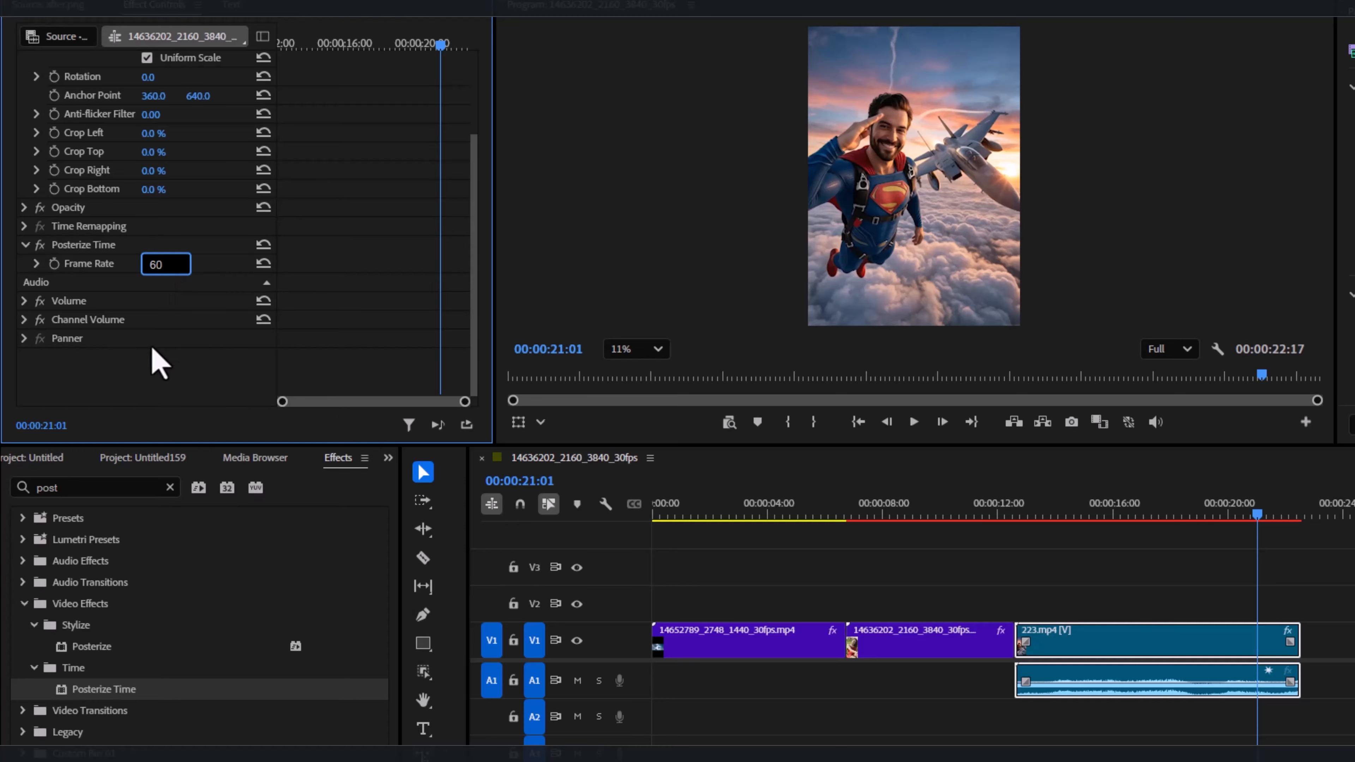
{"action": "left_click", "coordinate": [151, 346]}
{"action": "left_click_drag", "start_coordinate": [1250, 516], "coordinate": [1058, 514]}
{"action": "key", "text": "space"}
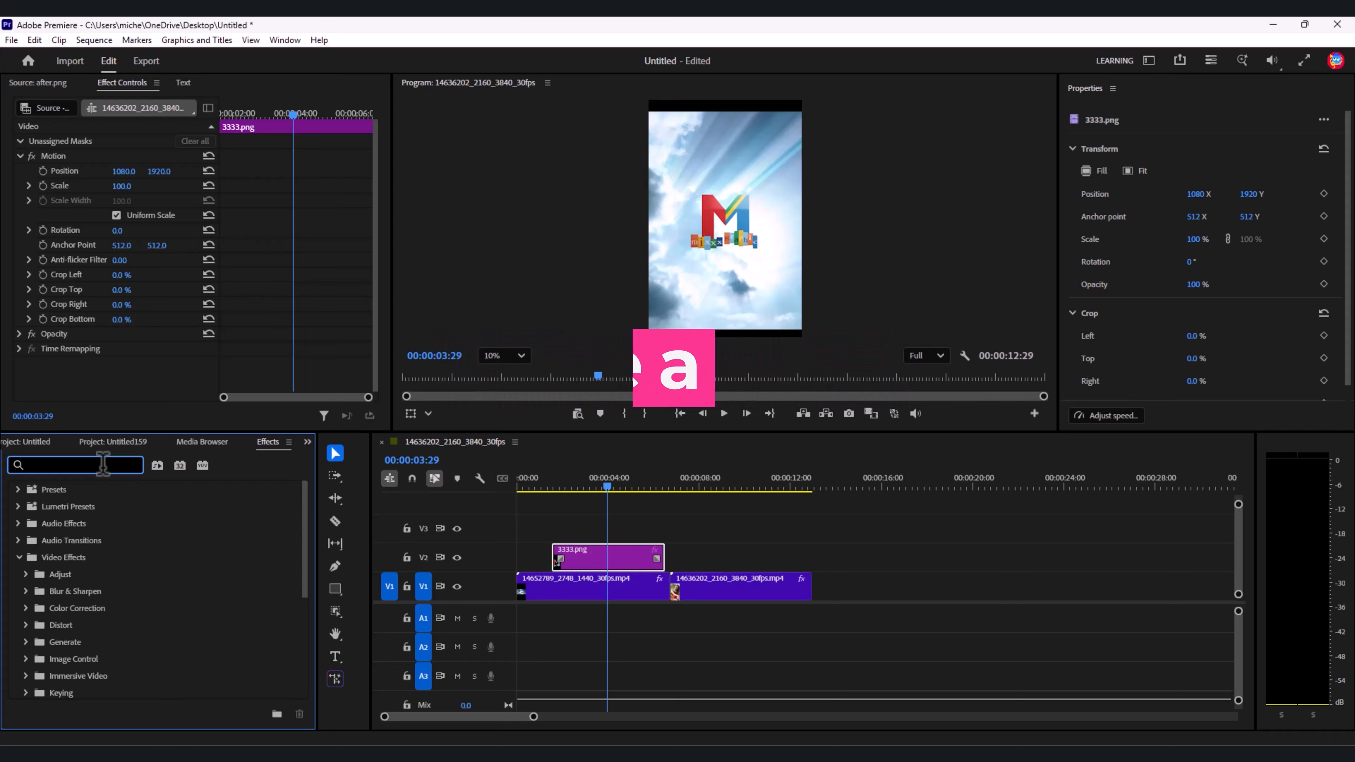
Search the effects for "lin" and apply Linear Wipe (Legacy) to the 3333.png clip with a 181° wipe angle and 120 feather.
{"action": "type", "text": "lin"}
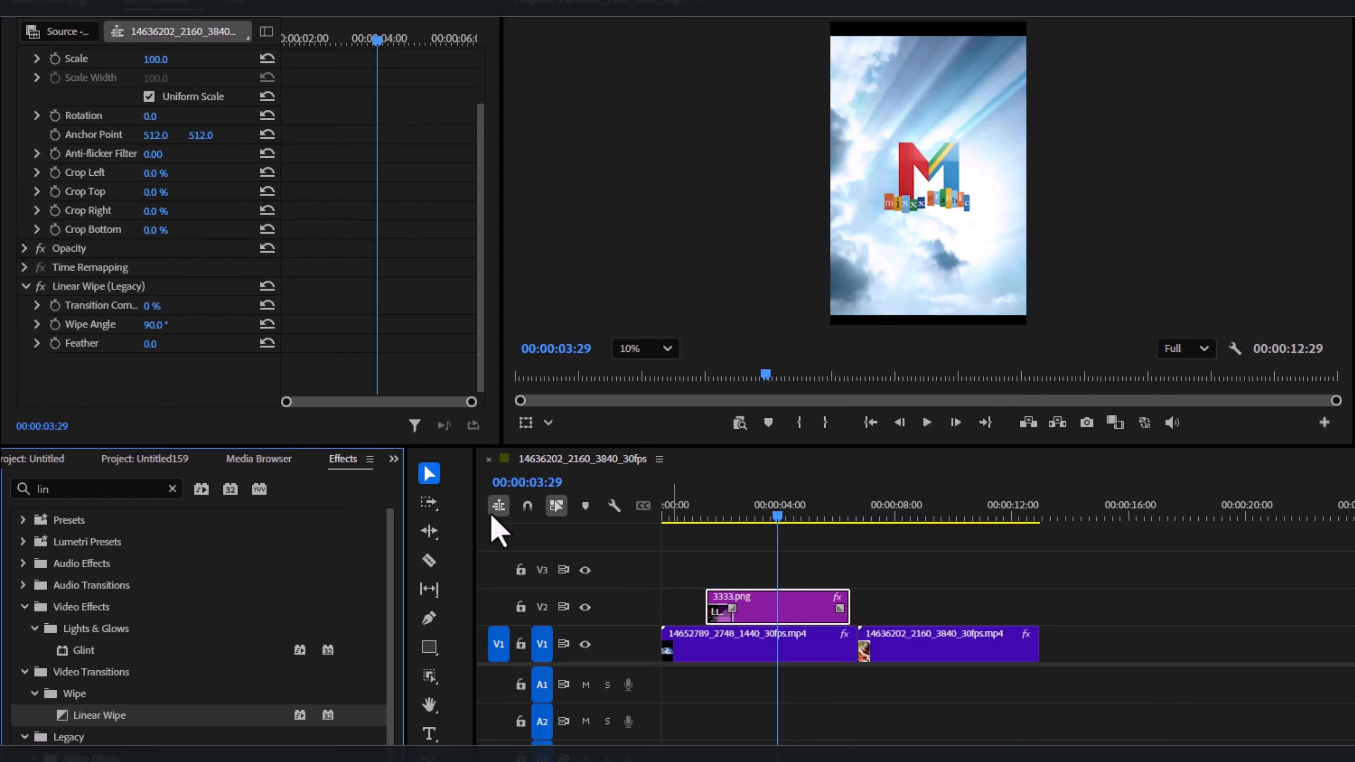
{"action": "mouse_move", "coordinate": [159, 308]}
{"action": "left_mouse_down"}
{"action": "mouse_move", "coordinate": [212, 309]}
{"action": "mouse_move", "coordinate": [154, 306]}
{"action": "left_mouse_up"}
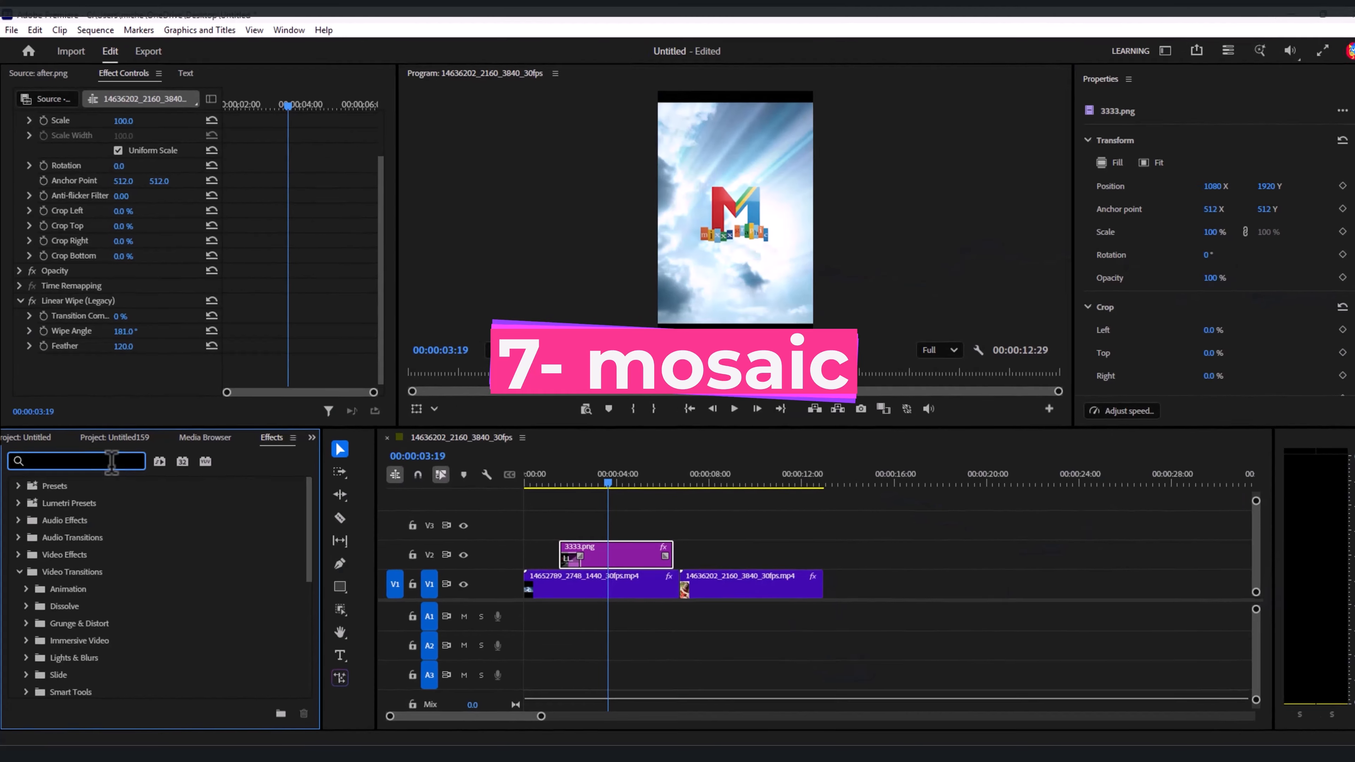
Search the effects for "mos" and apply the Stylize Mosaic effect to the 3333.png clip on V2.
{"action": "type", "text": "m"}
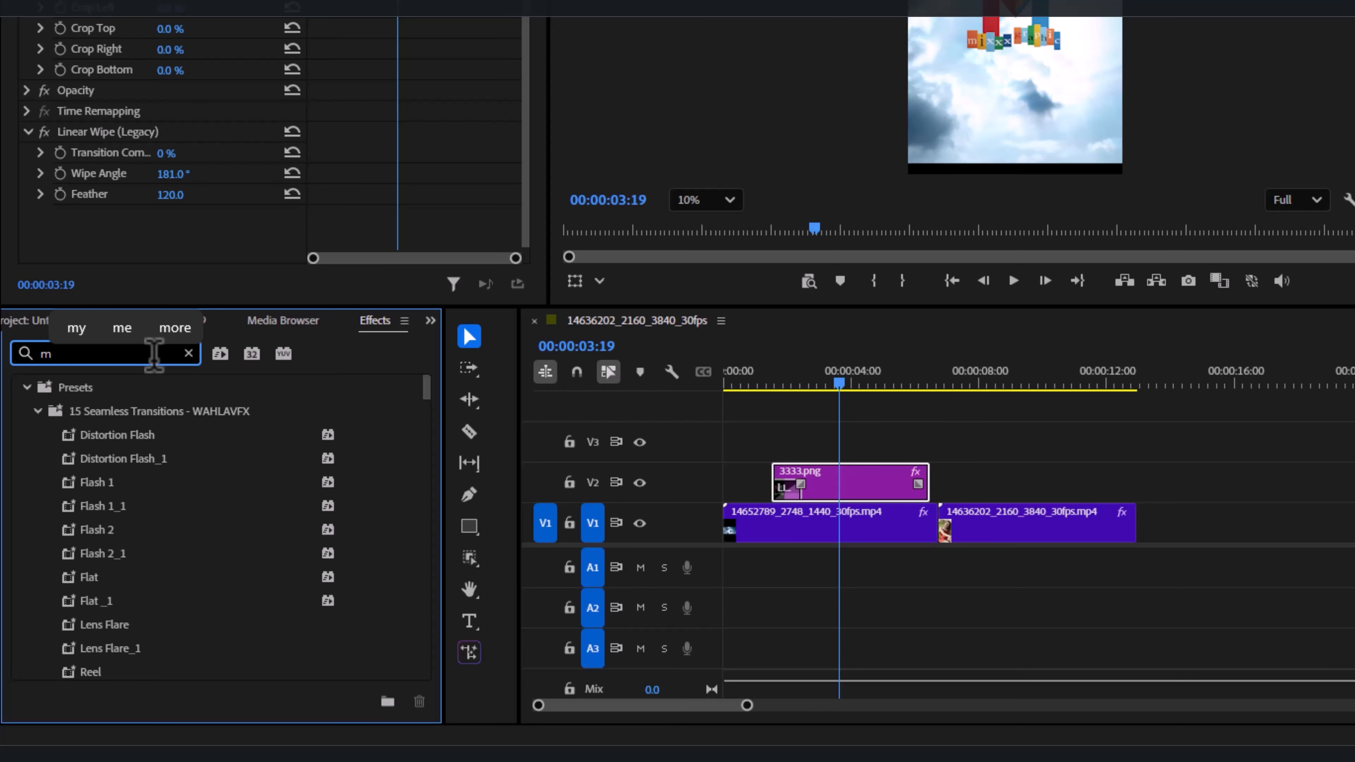
{"action": "type", "text": "osi"}
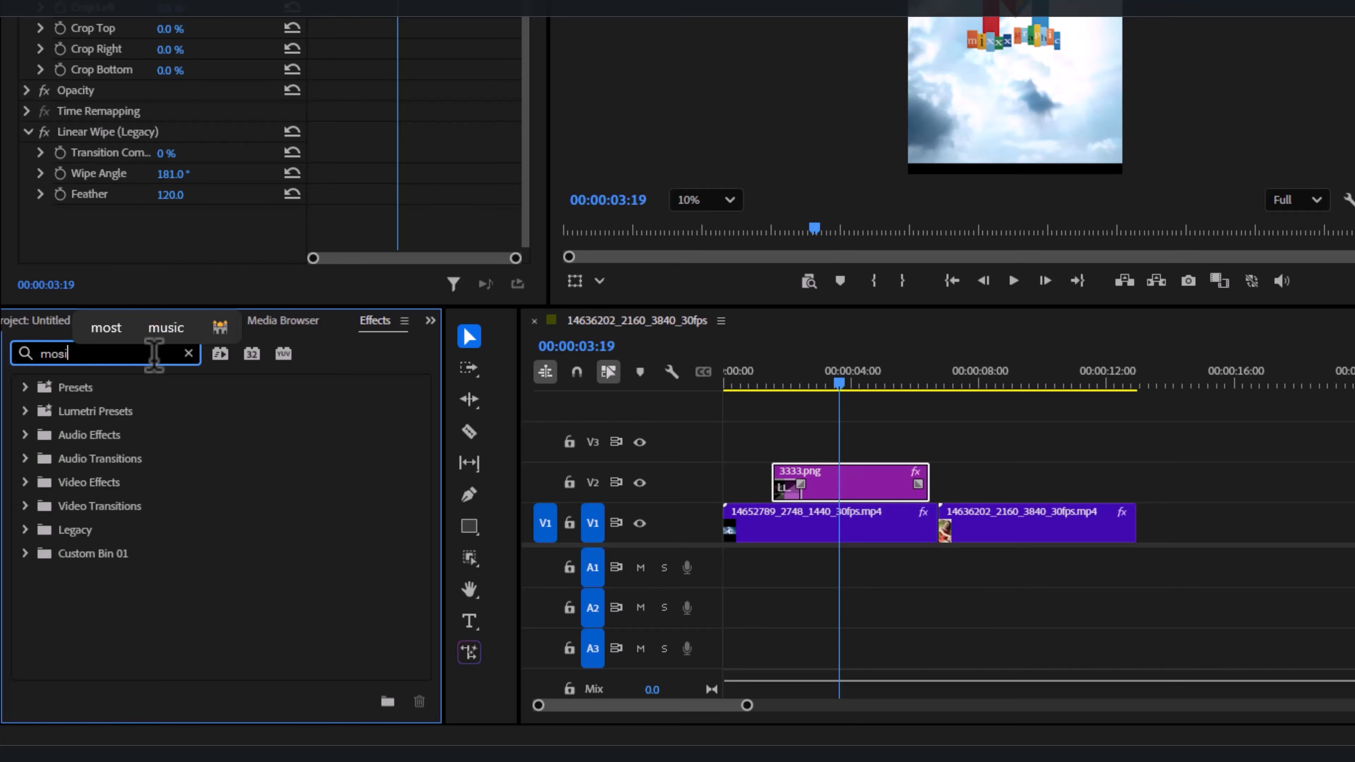
{"action": "key", "text": "BackSpace"}
{"action": "key", "text": "BackSpace"}
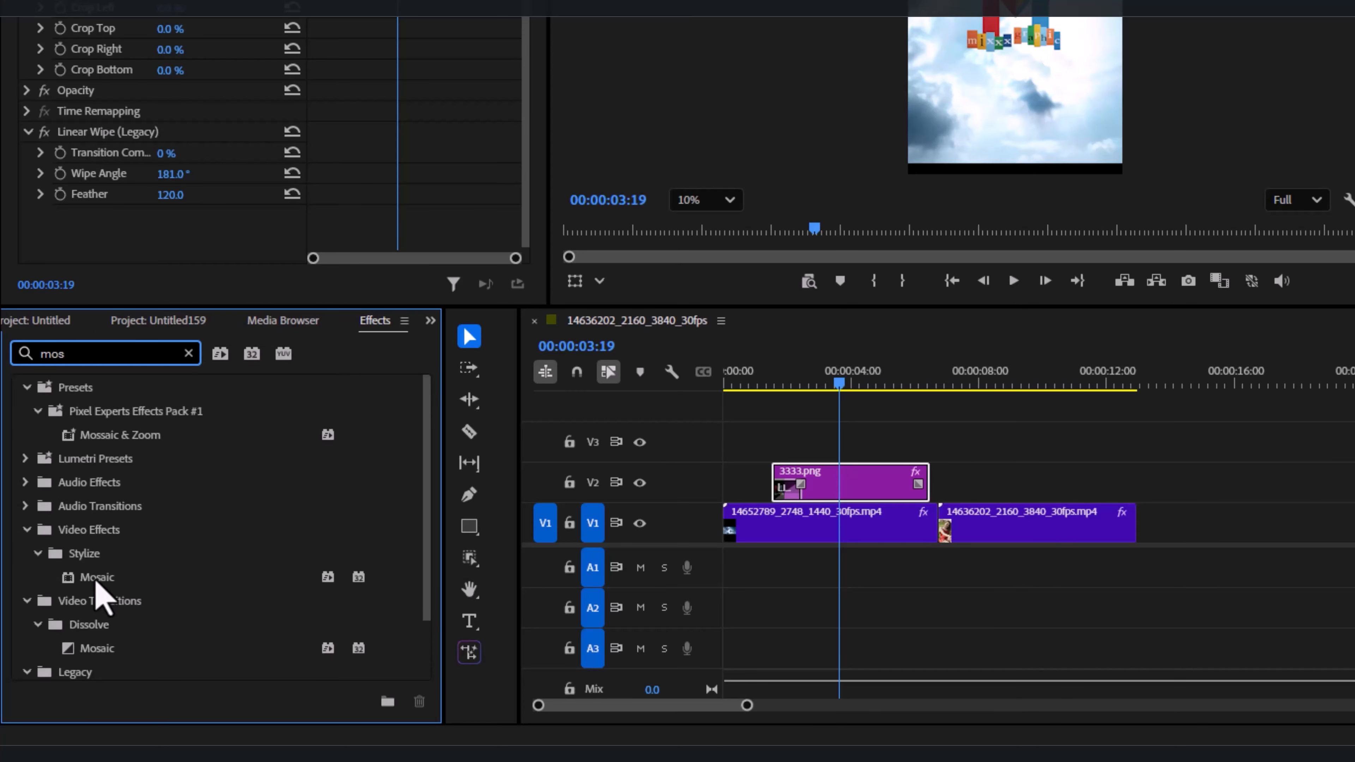
{"action": "left_click_drag", "start_coordinate": [97, 579], "coordinate": [844, 495]}
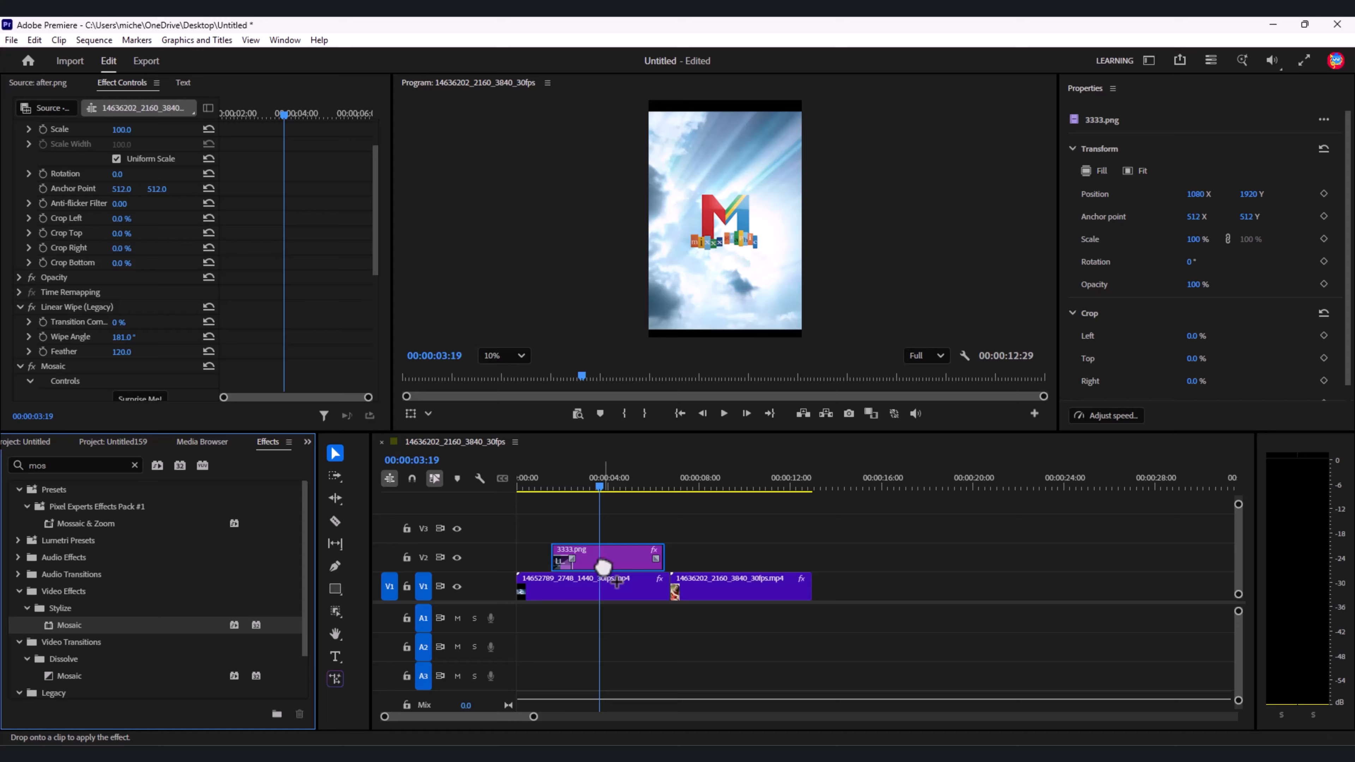
{"action": "left_click_drag", "start_coordinate": [603, 567], "coordinate": [604, 574]}
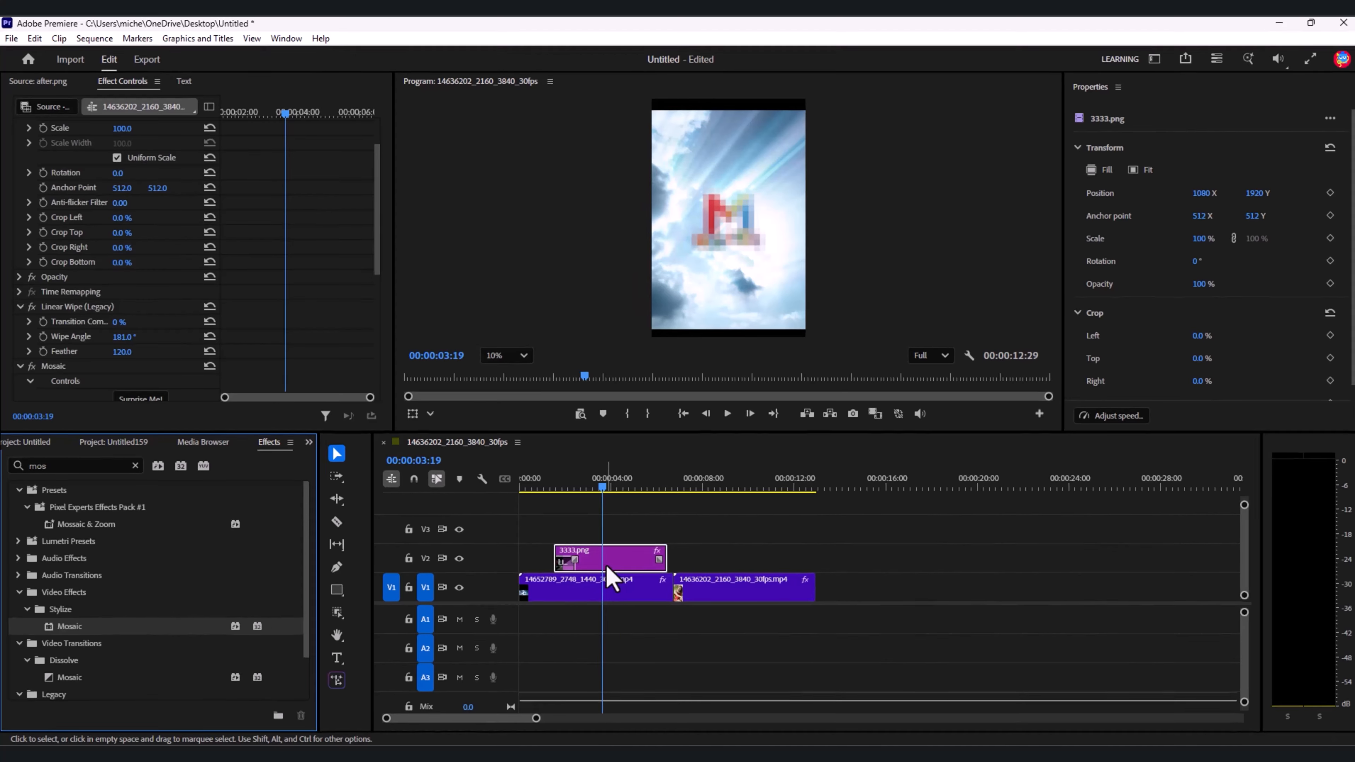
Randomize the Mosaic settings on the 3333.png clip and hide video track V1 to isolate the logo.
{"action": "scroll", "coordinate": [174, 232], "scroll_direction": "down", "scroll_amount": 5}
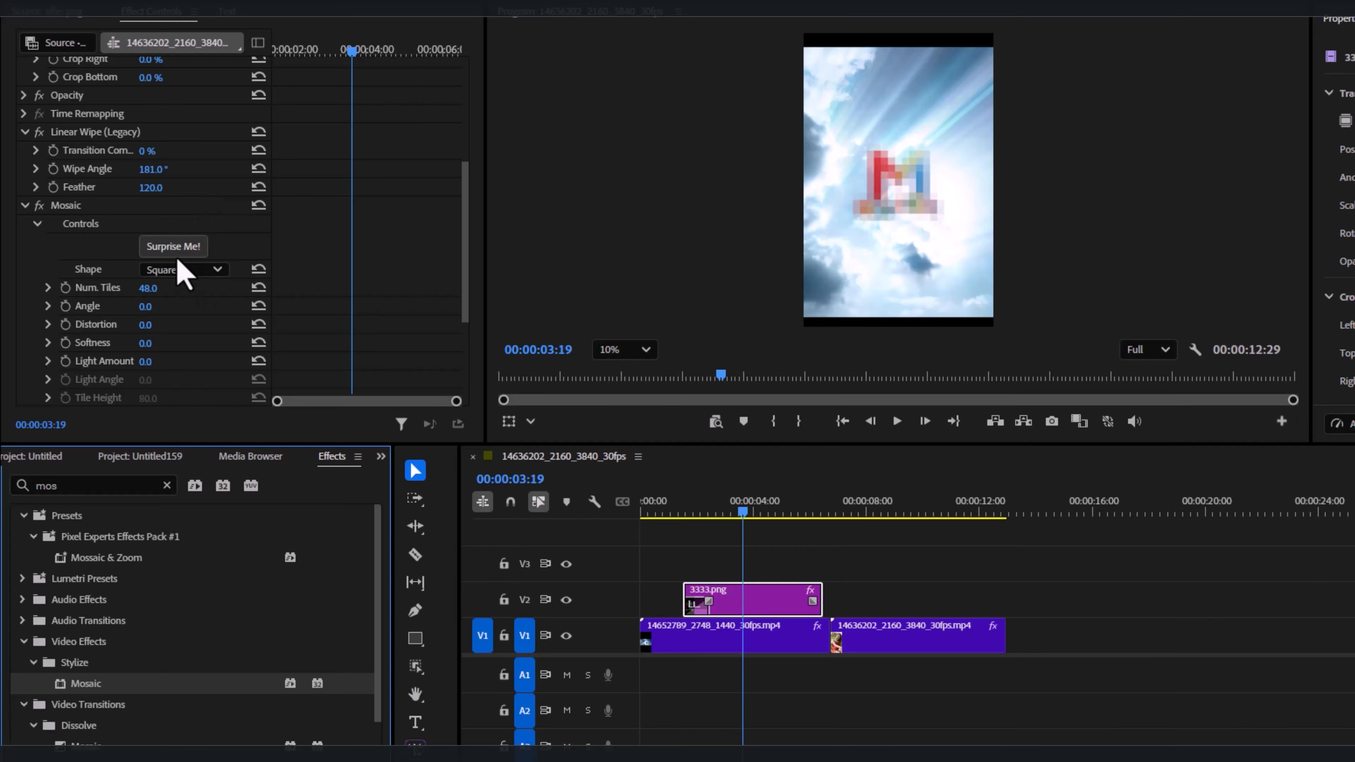
{"action": "left_click", "coordinate": [170, 247]}
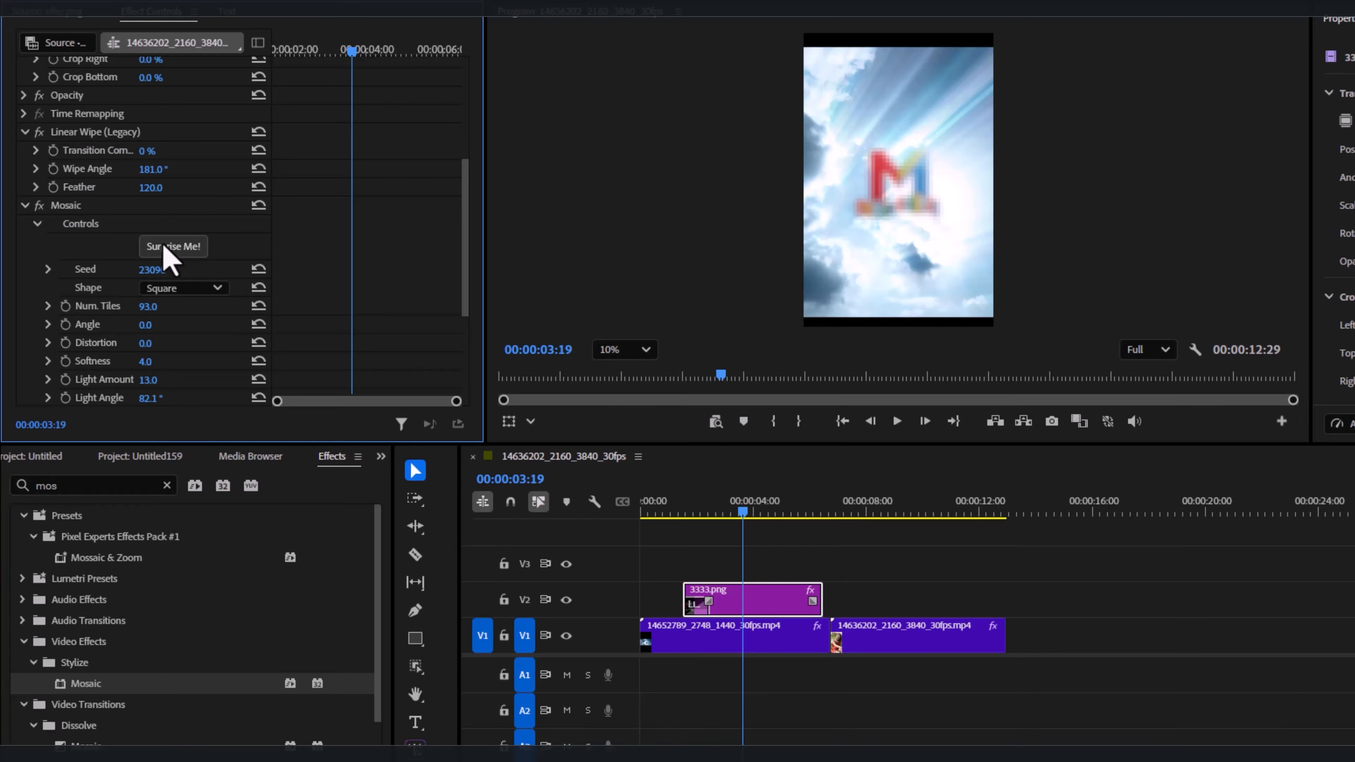
{"action": "mouse_move", "coordinate": [757, 608]}
{"action": "left_mouse_down"}
{"action": "mouse_move", "coordinate": [876, 608]}
{"action": "mouse_move", "coordinate": [734, 608]}
{"action": "left_mouse_up"}
{"action": "left_click", "coordinate": [566, 635]}
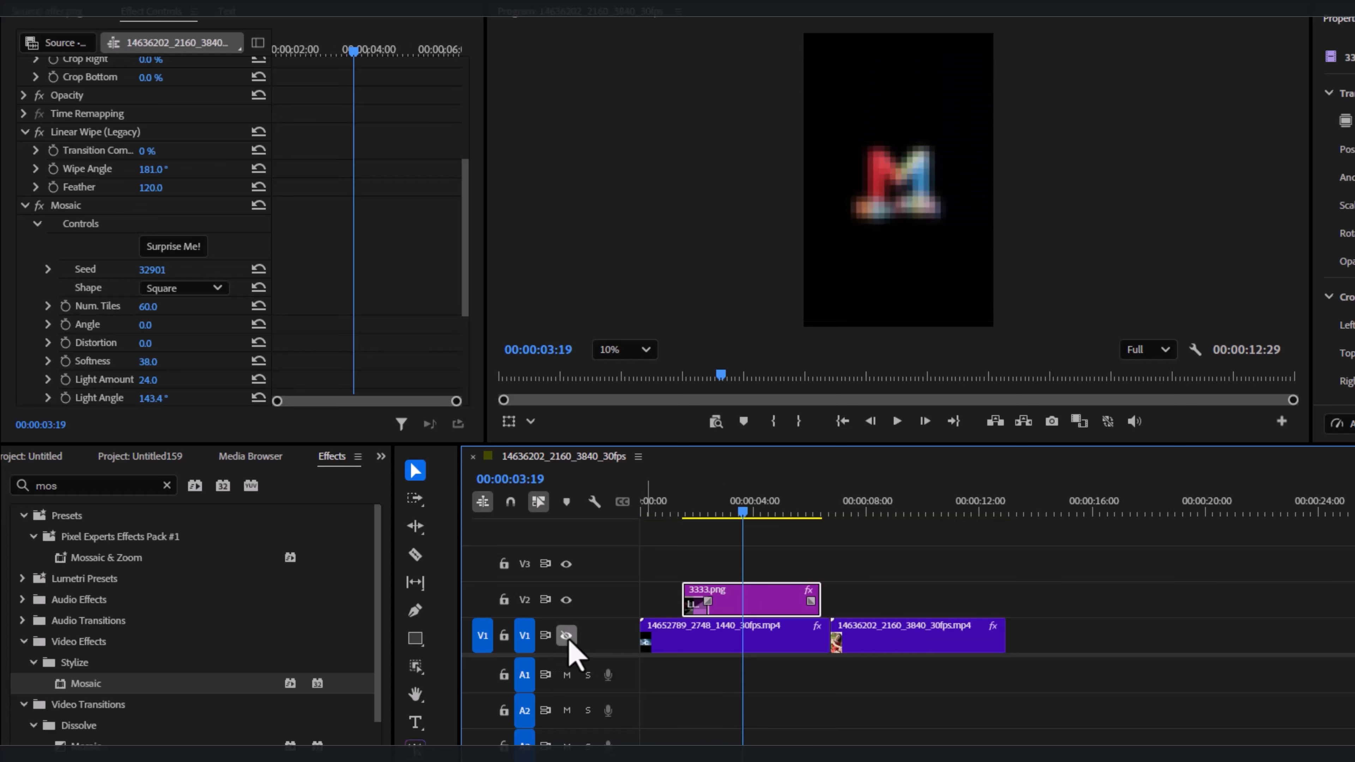
Generate several more random Mosaic variations on the isolated 3333.png logo.
{"action": "left_click", "coordinate": [170, 249]}
{"action": "scroll", "coordinate": [200, 326], "scroll_direction": "down", "scroll_amount": 3}
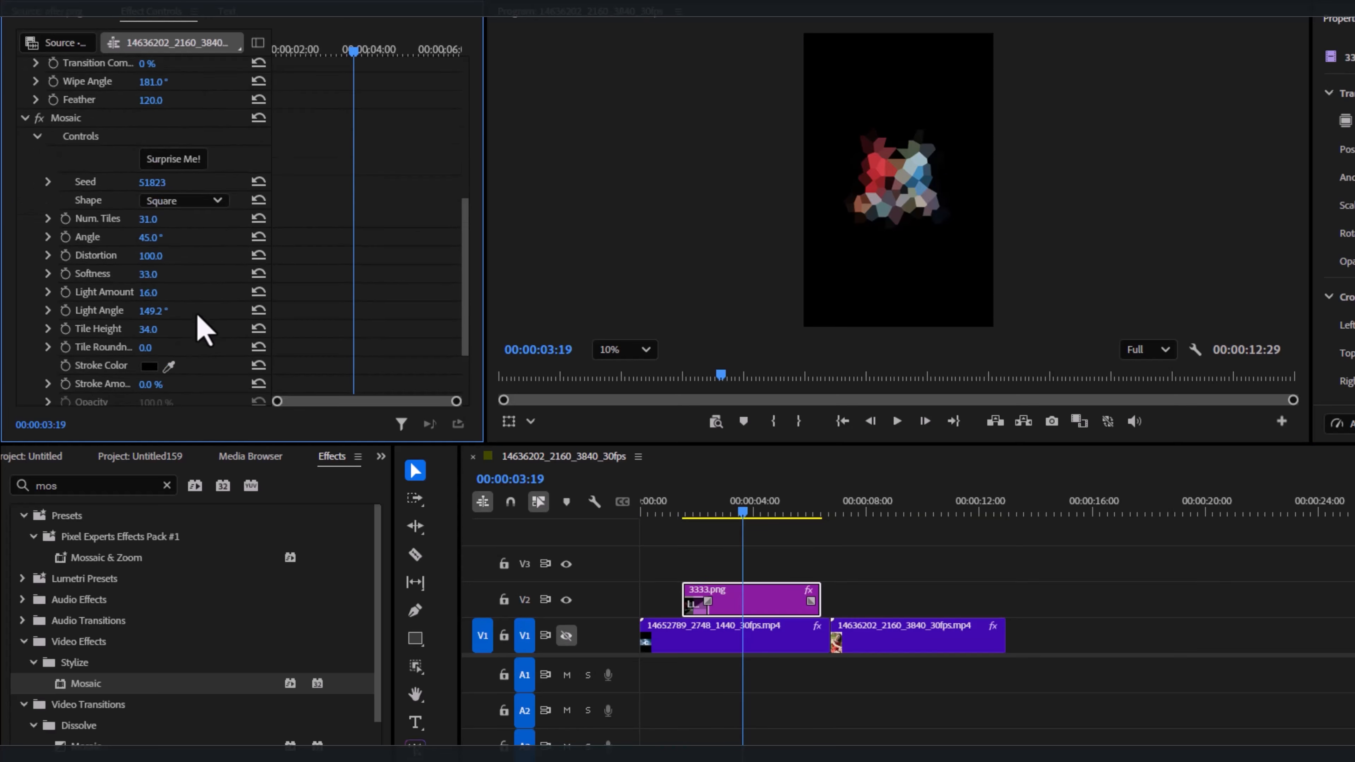
{"action": "left_click", "coordinate": [176, 195]}
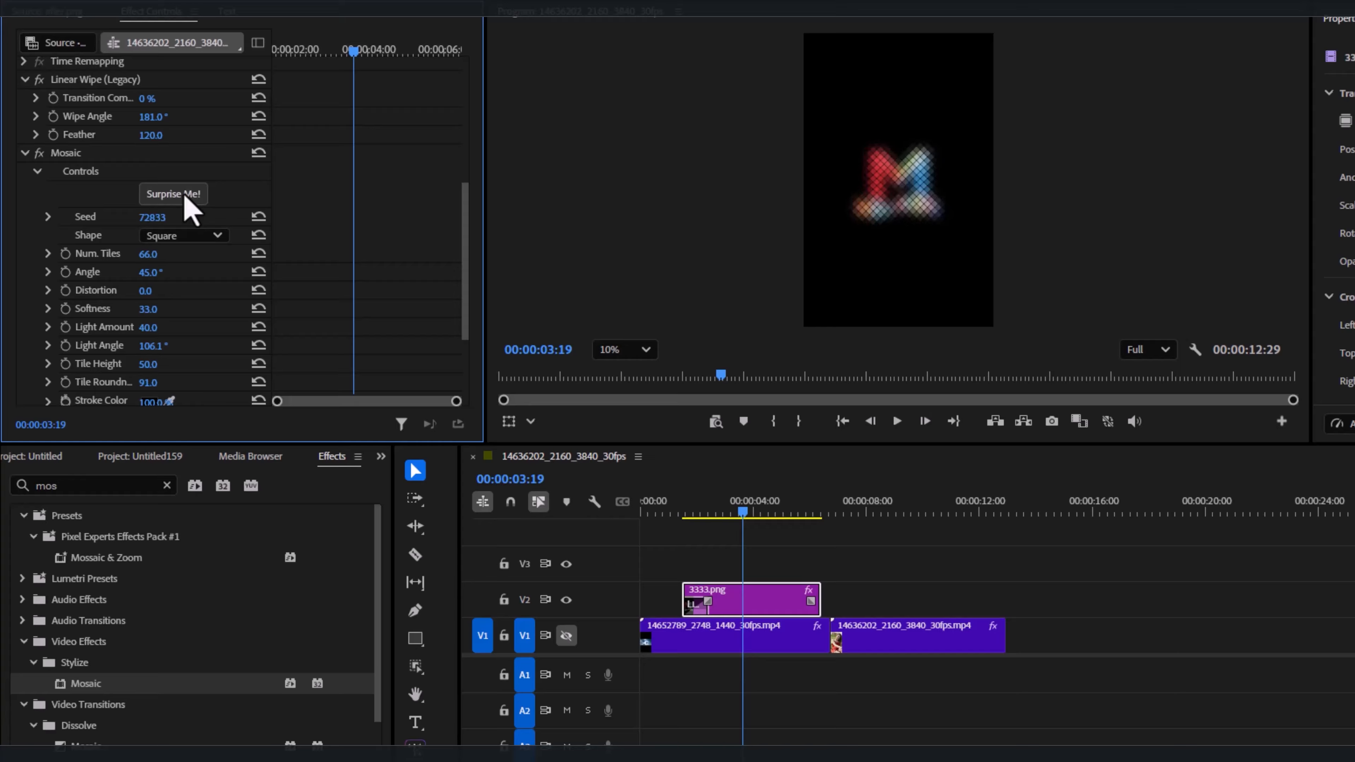
{"action": "left_click", "coordinate": [186, 197]}
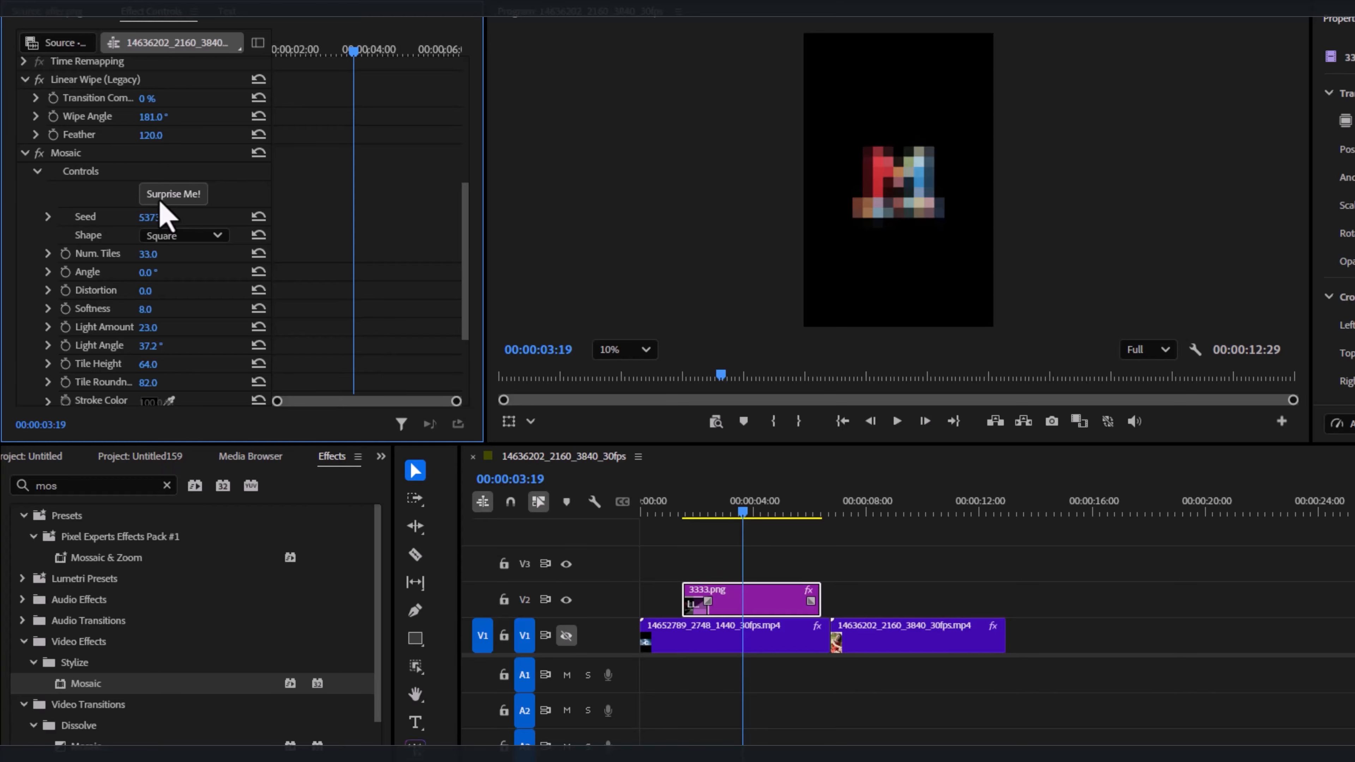
{"action": "left_click", "coordinate": [170, 196]}
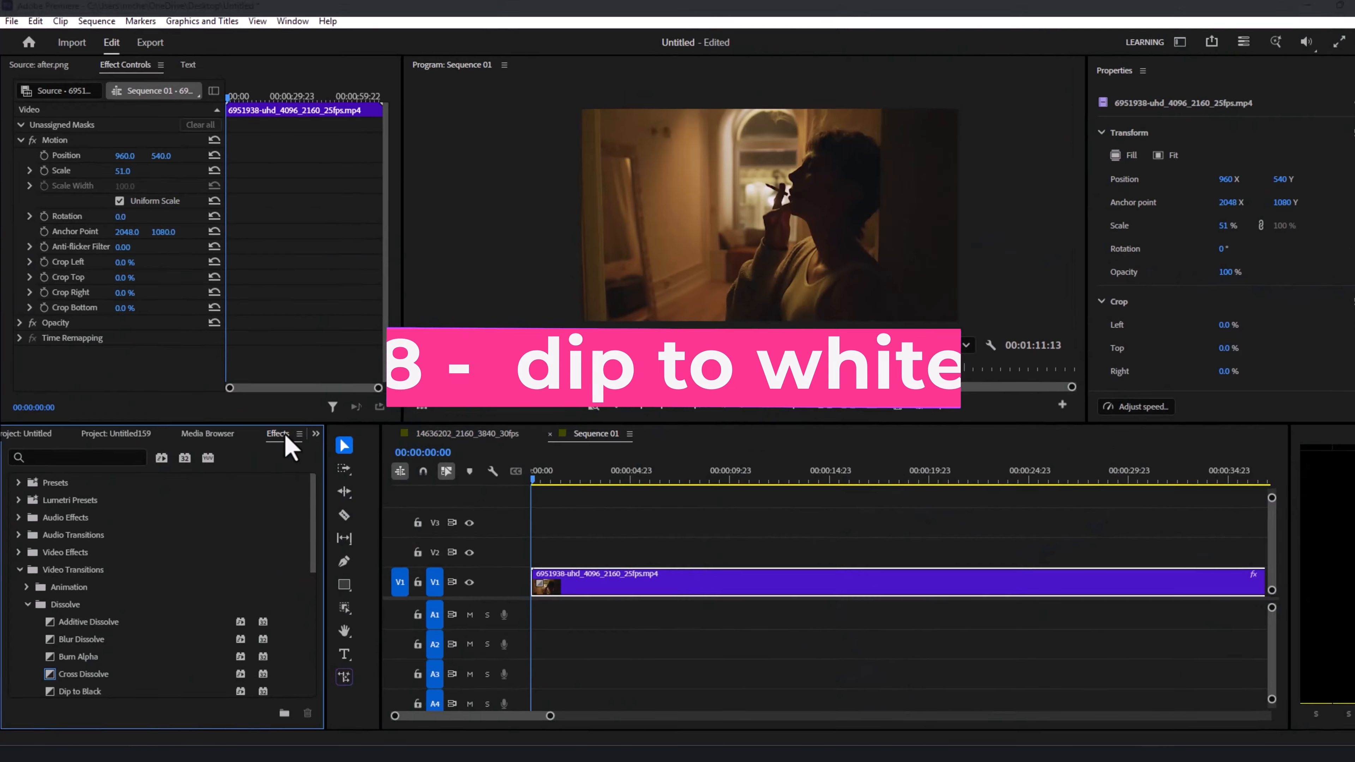
Search the effects for "dip", try Dip to White on the 6951938-uhd_4096_2160_25fps.mp4 clip and play its opening.
{"action": "left_click", "coordinate": [117, 458]}
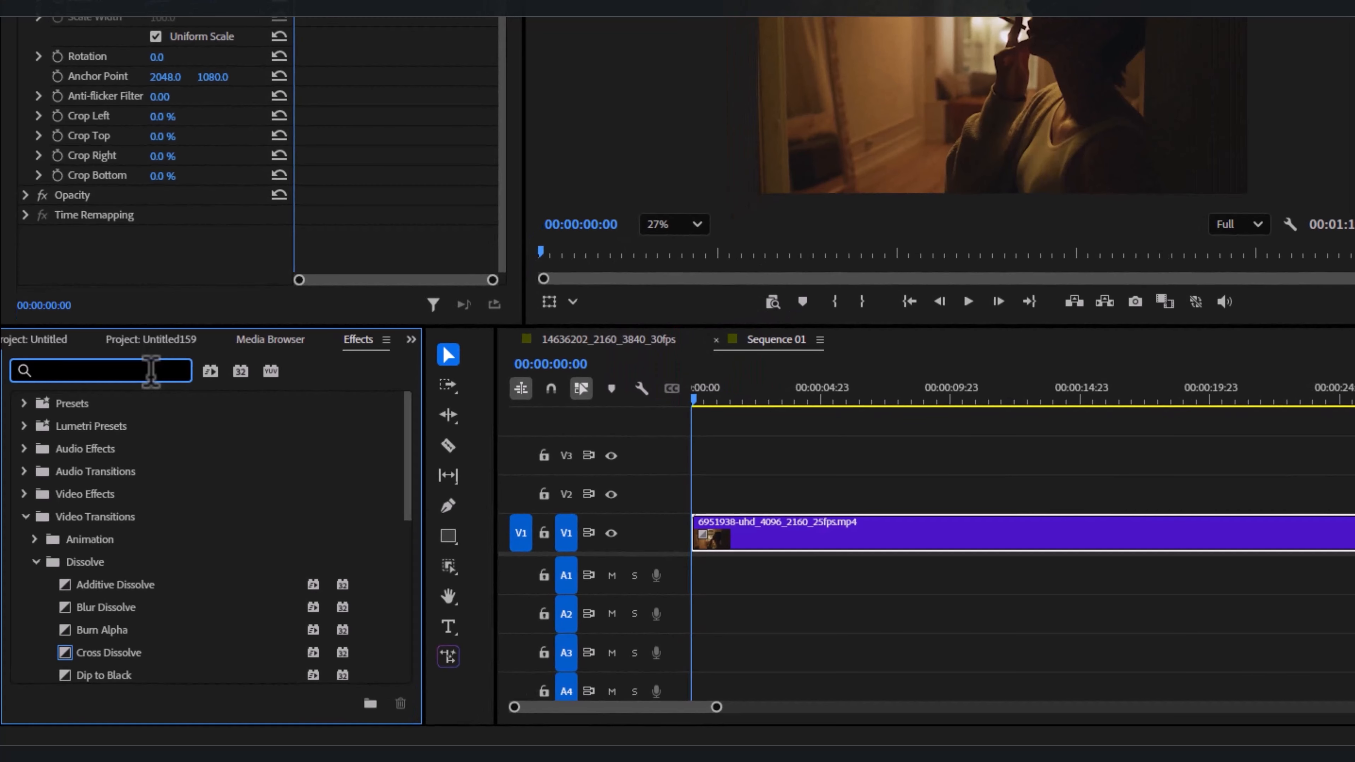
{"action": "type", "text": "dip"}
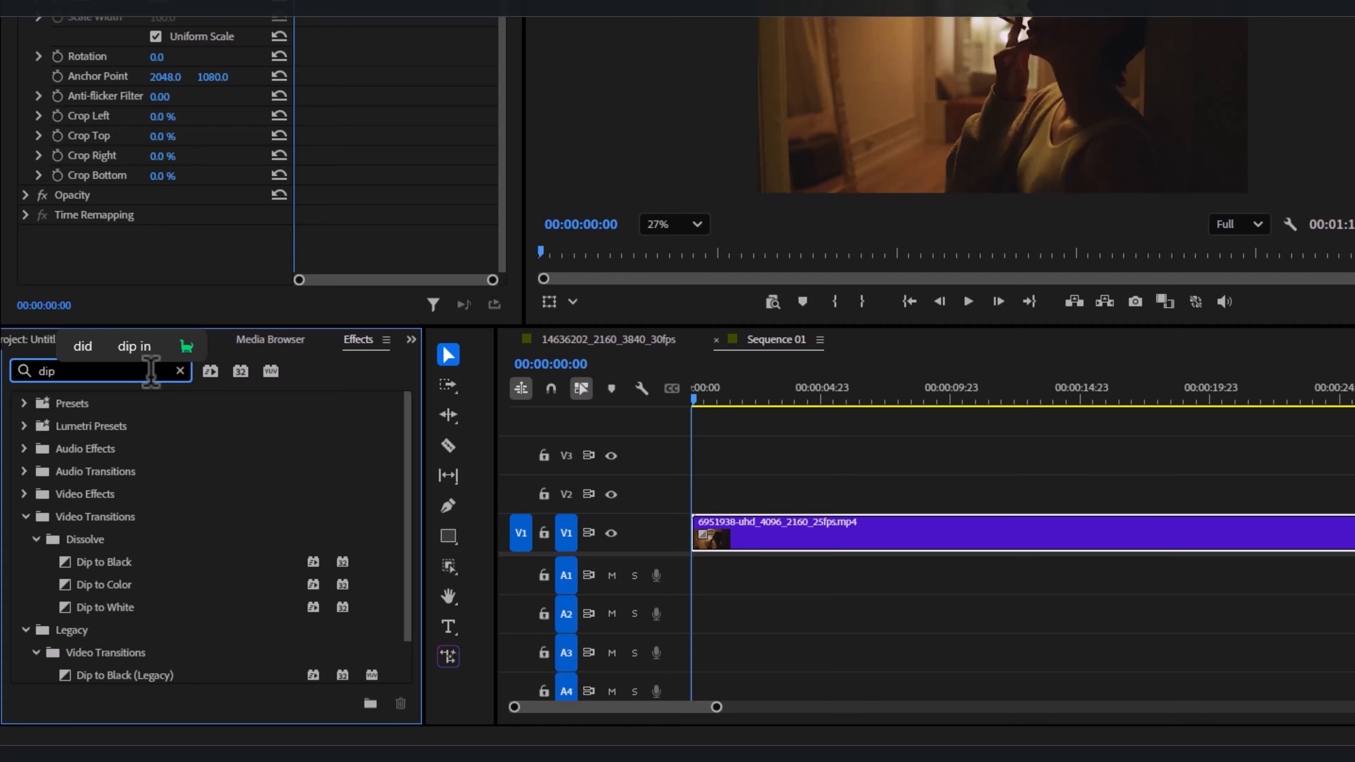
{"action": "left_click_drag", "start_coordinate": [106, 608], "coordinate": [195, 560]}
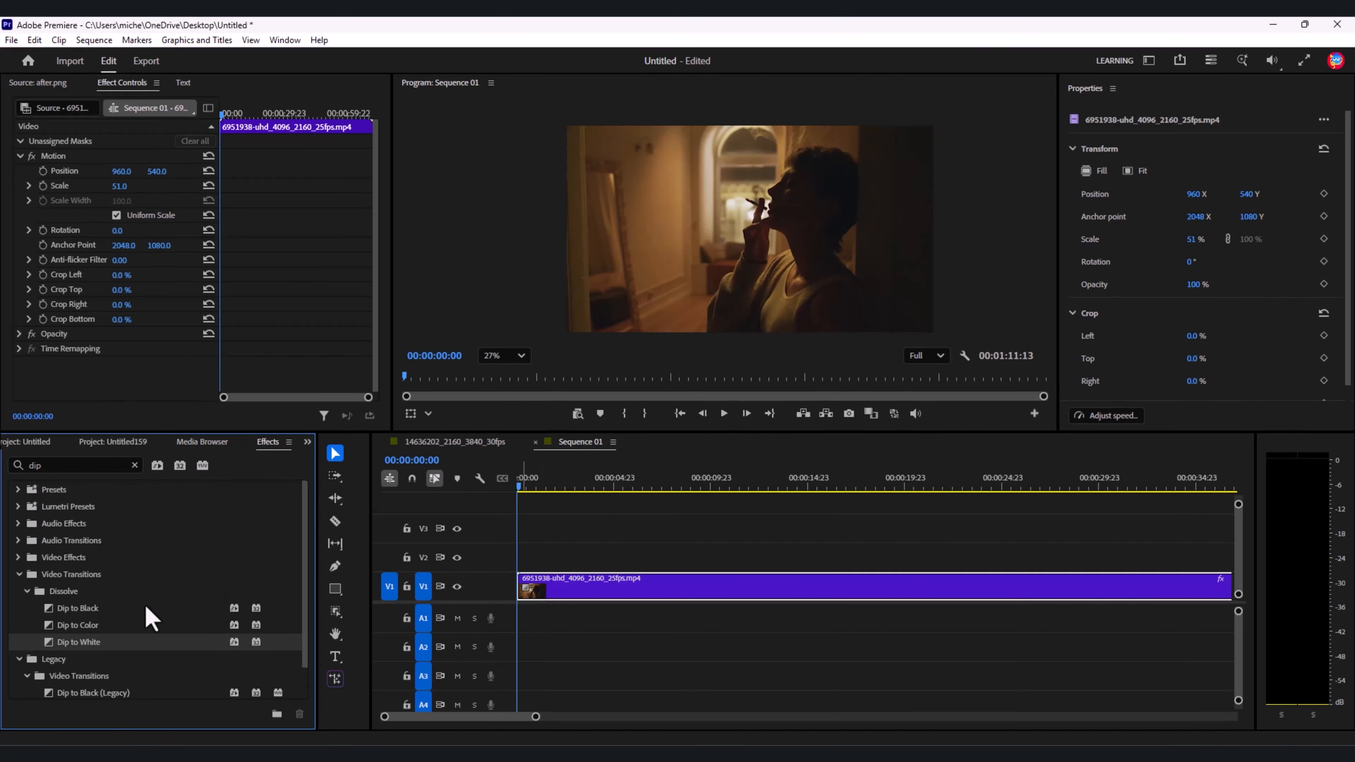
{"action": "scroll", "coordinate": [532, 497], "scroll_direction": "down", "scroll_amount": 3}
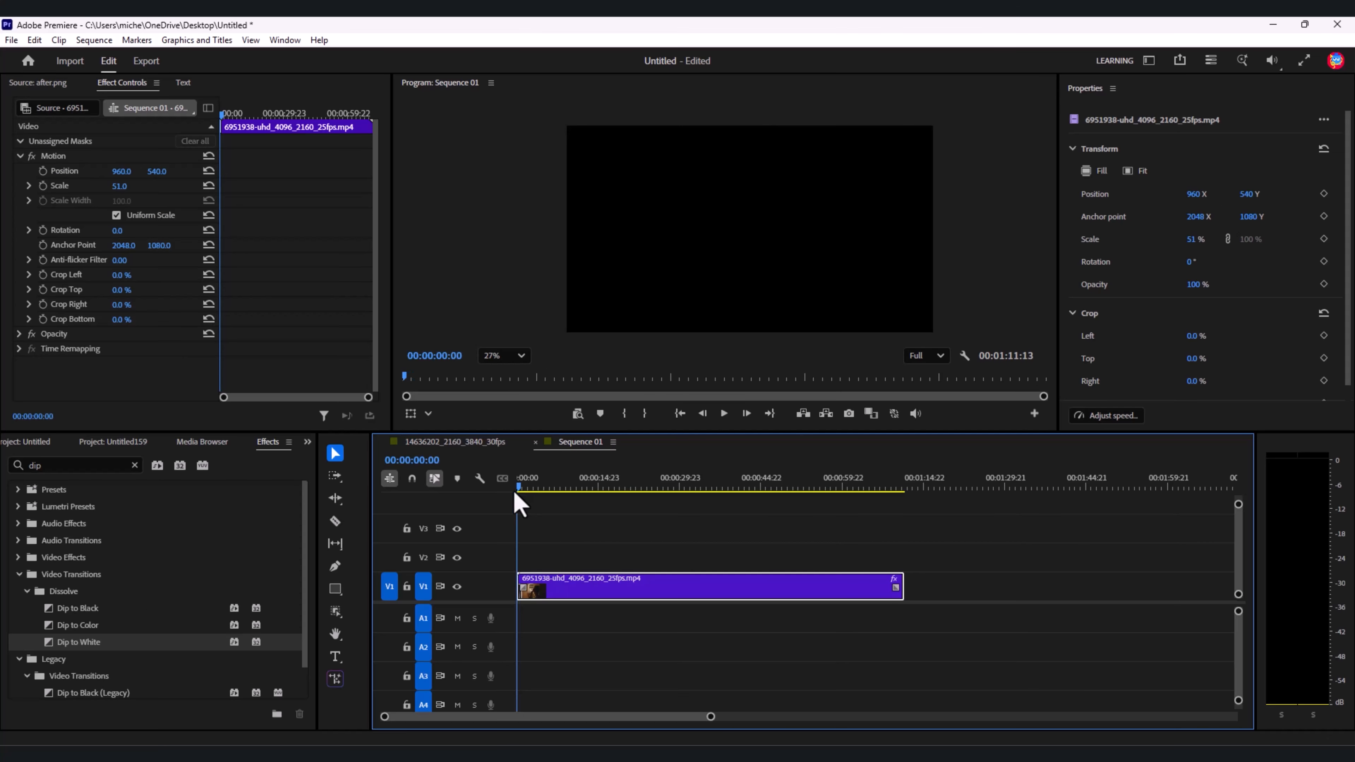
{"action": "key", "text": "space"}
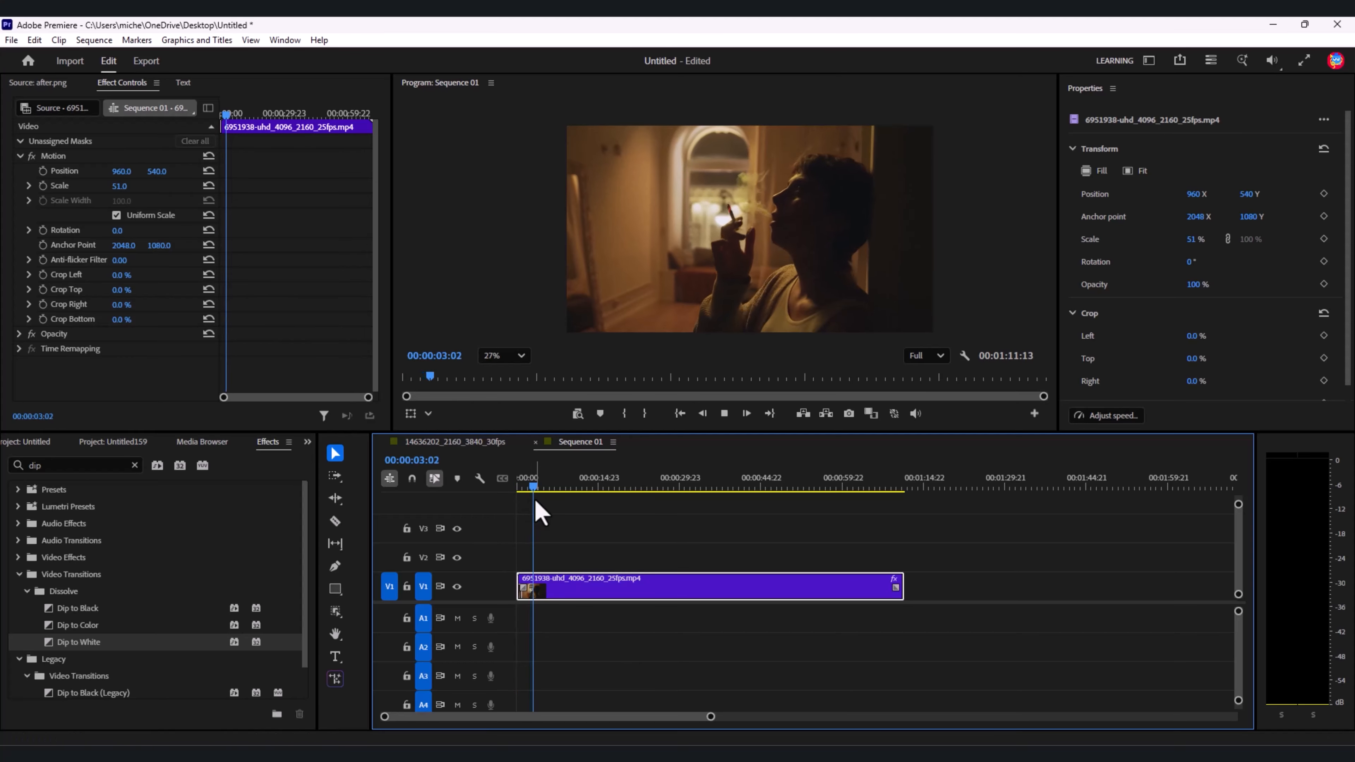
Capture a screen snip of the program preview at the clip's first frame.
{"action": "left_click_drag", "start_coordinate": [540, 490], "coordinate": [516, 489]}
{"action": "key", "text": "super+shift+s"}
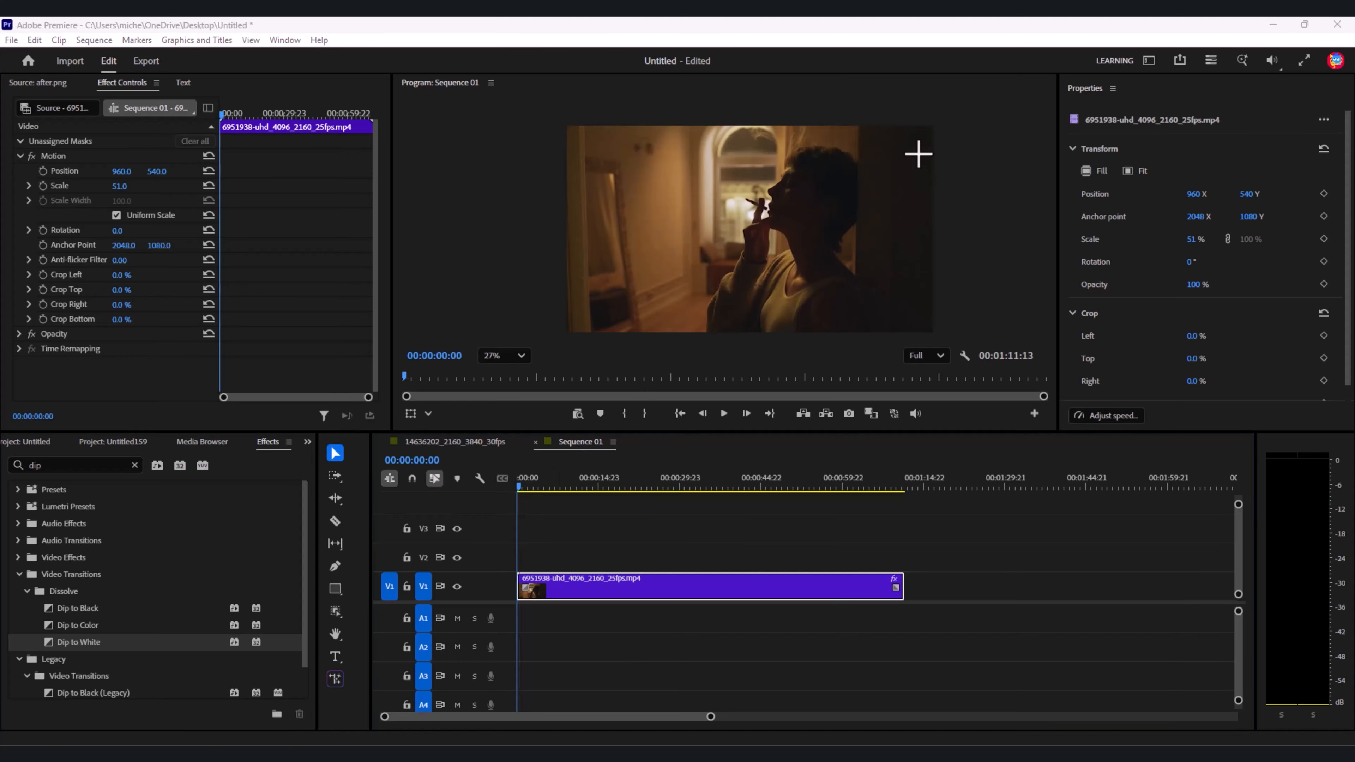
{"action": "left_click_drag", "start_coordinate": [939, 126], "coordinate": [566, 333]}
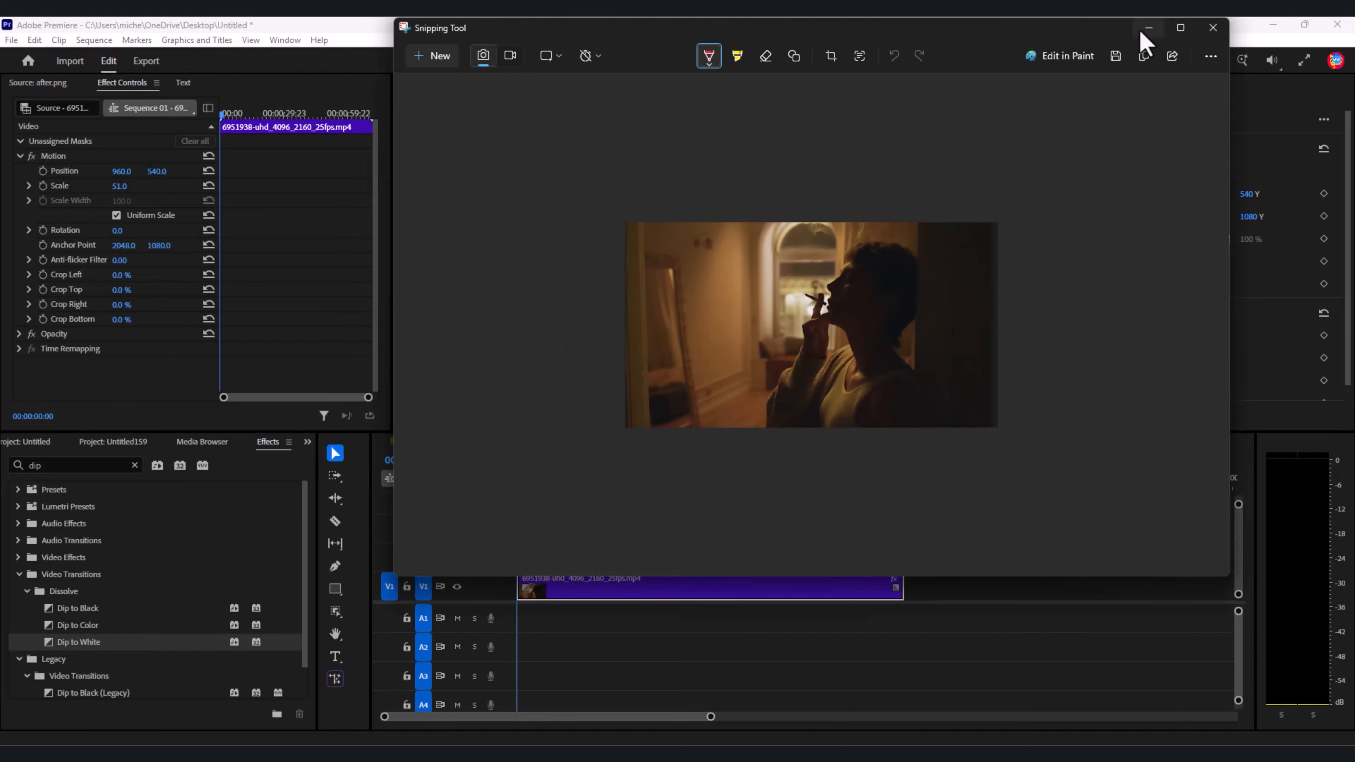
{"action": "left_click", "coordinate": [1148, 28]}
Switch to ChatGPT, paste the captured frame and request "i want same this image without the person".
{"action": "key", "text": "alt+space"}
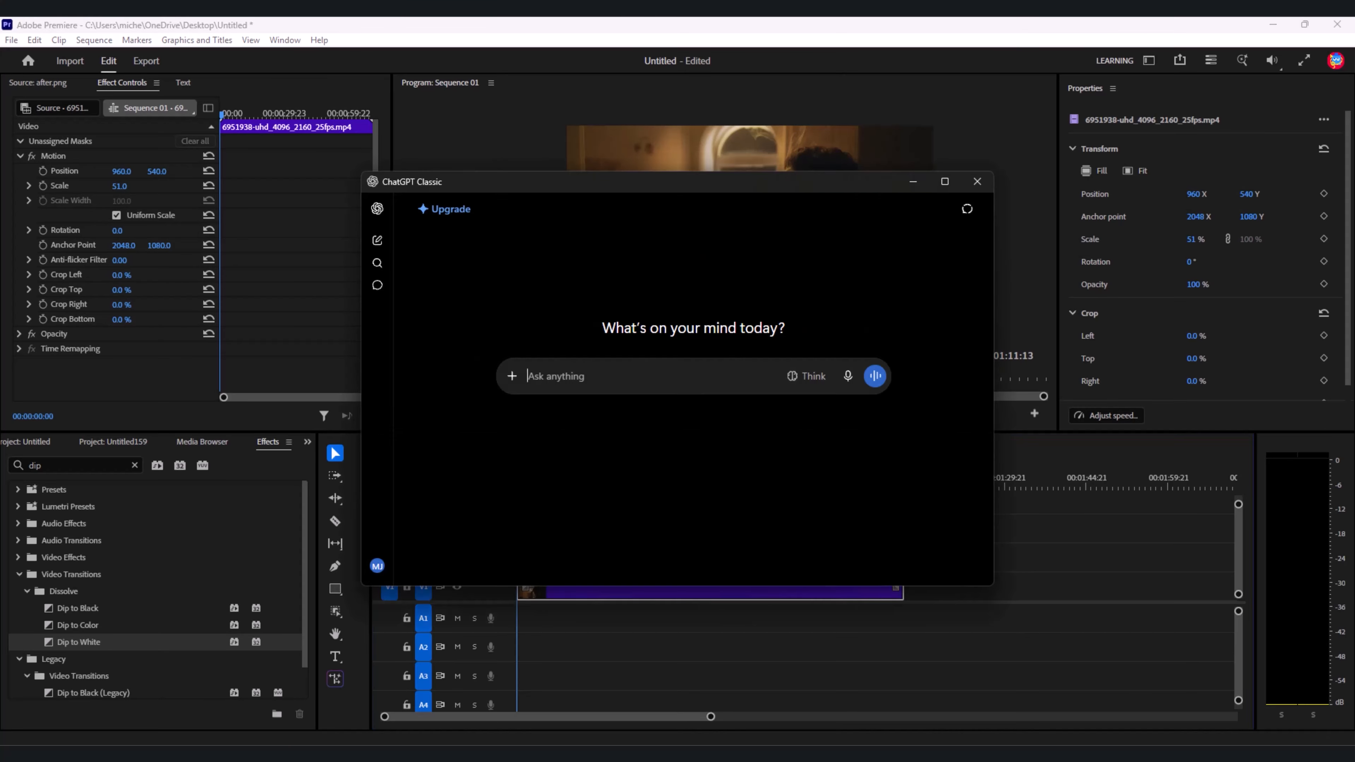
{"action": "key", "text": "ctrl+v"}
{"action": "type", "text": "i wa"}
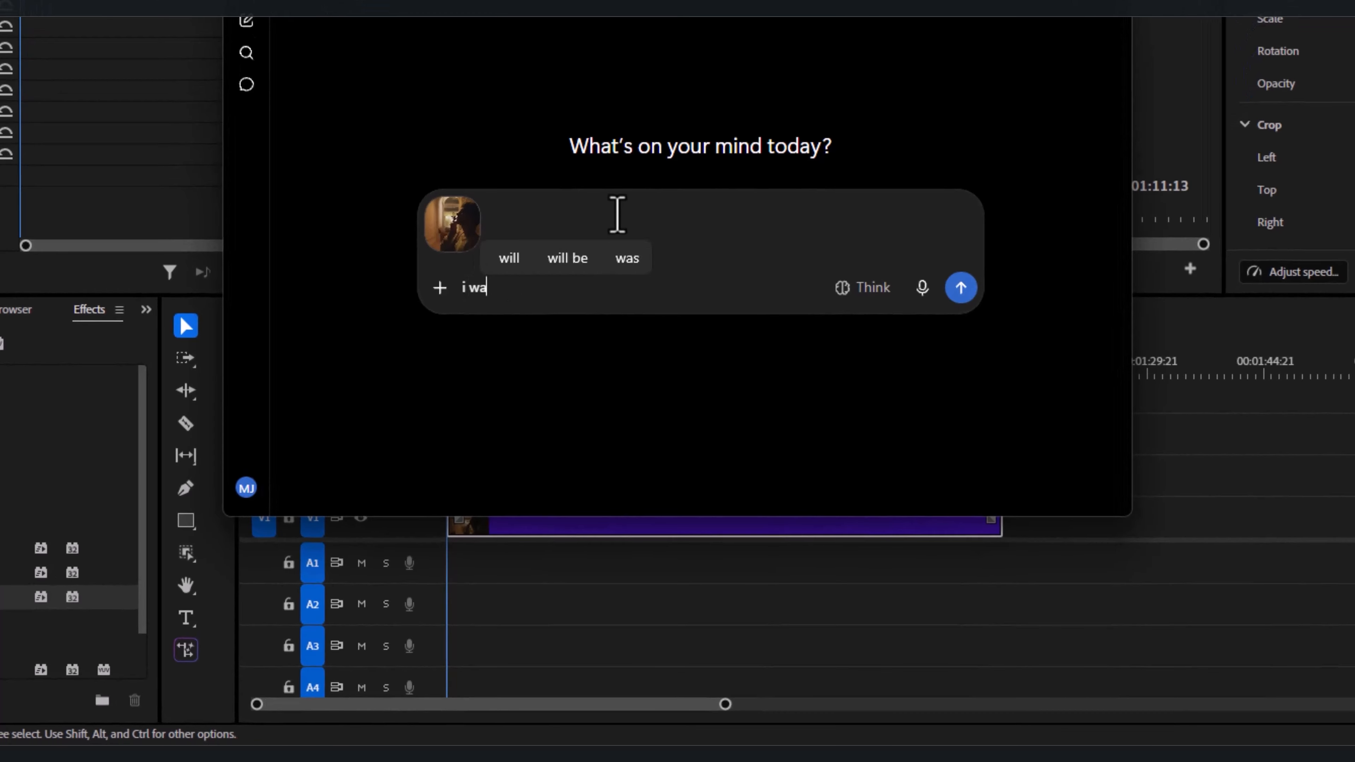
{"action": "type", "text": "nt same this image without the perso"}
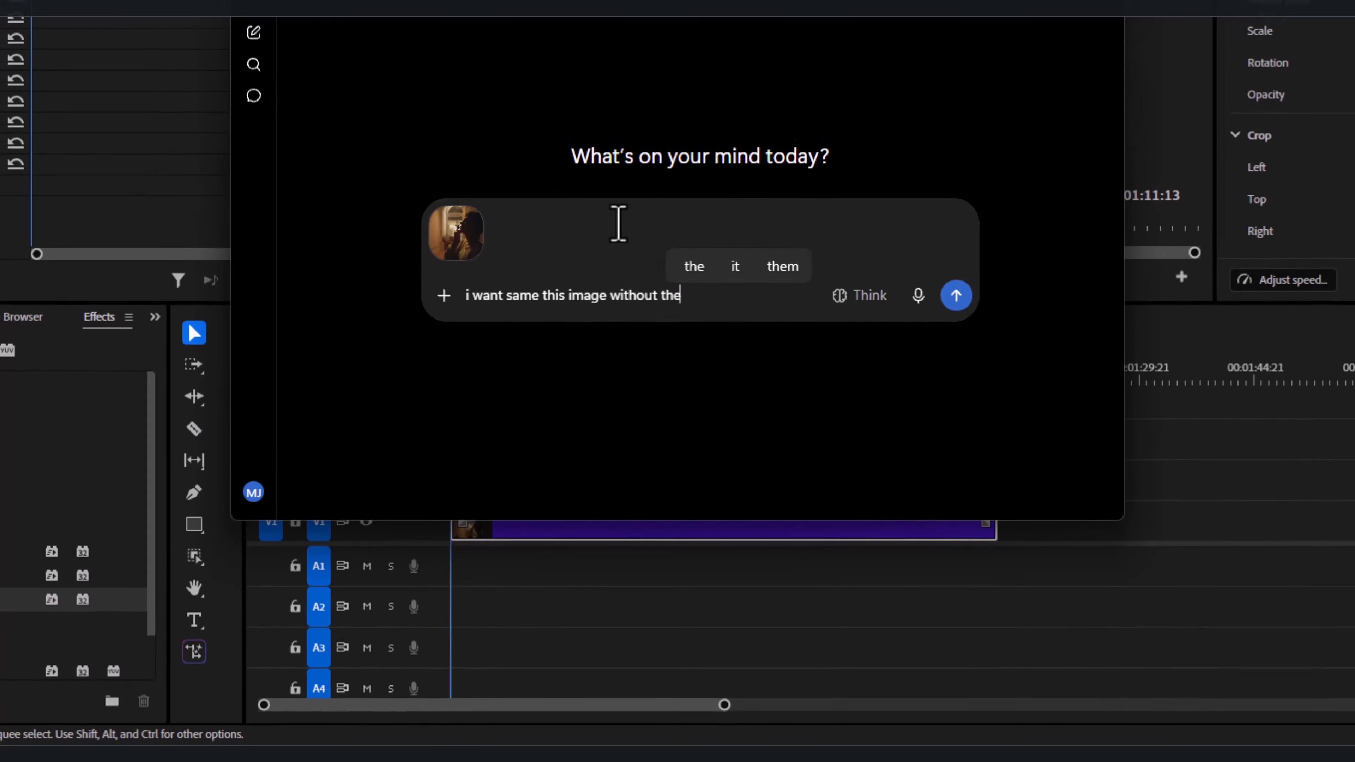
{"action": "key", "text": "Return"}
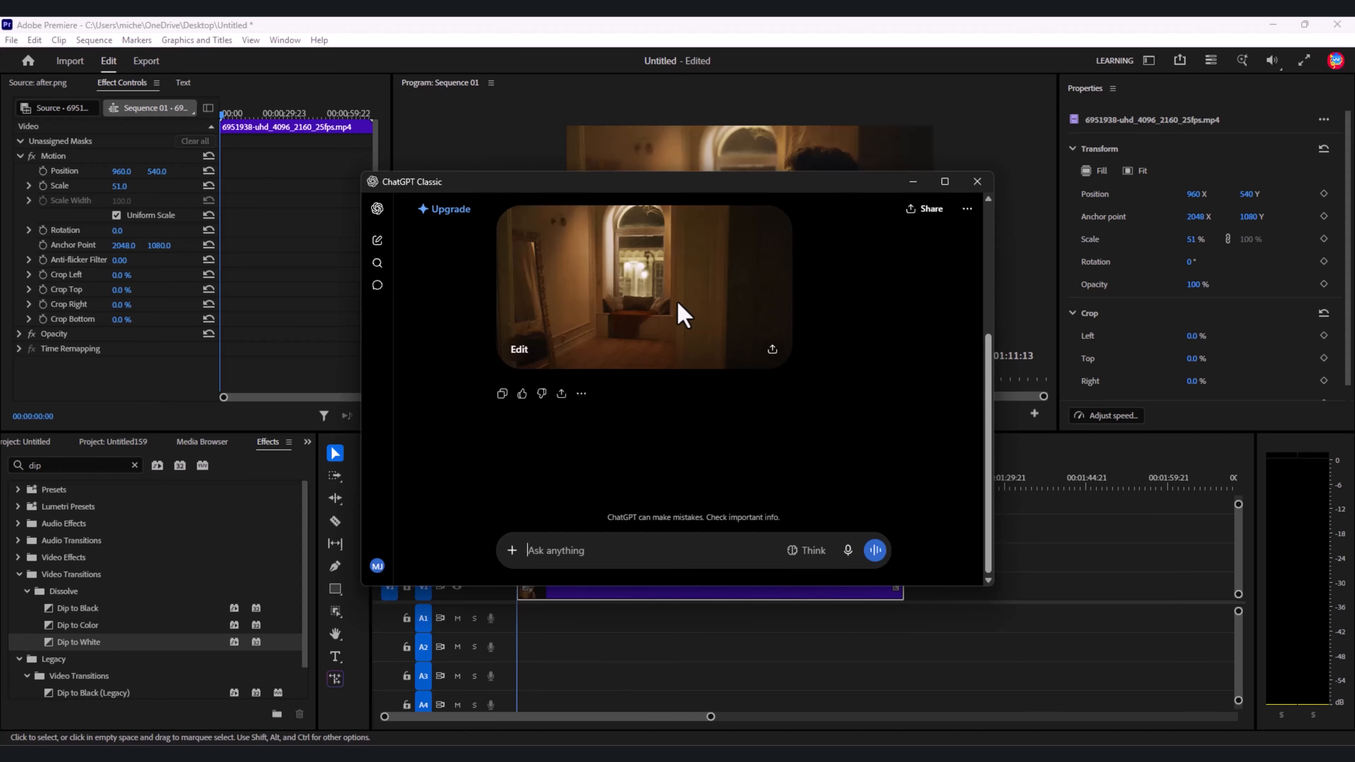
Apply Dip to White at the cut from the generated ChatGPT image to the 6951938-uhd clip, preview it and adjust its length.
{"action": "scroll", "coordinate": [677, 299], "scroll_direction": "up", "scroll_amount": 3}
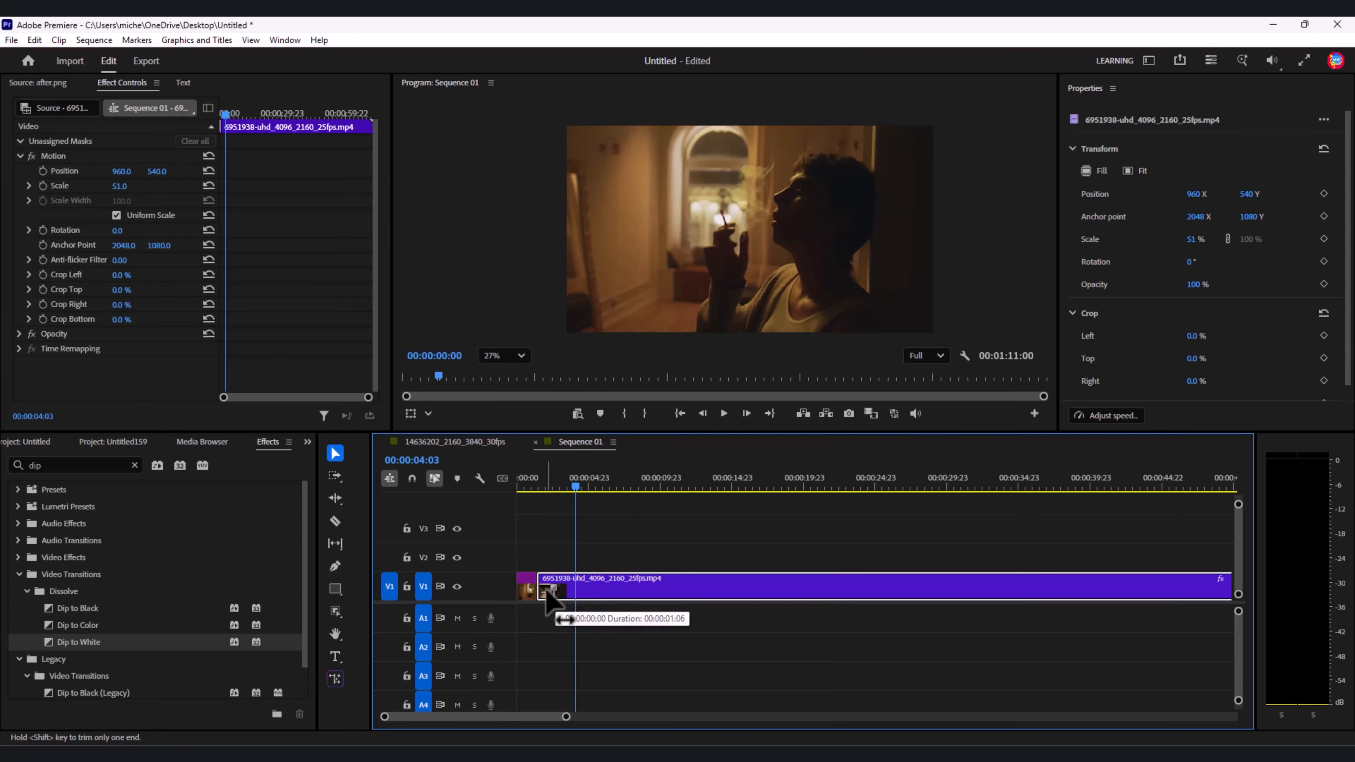
{"action": "left_click_drag", "start_coordinate": [55, 649], "coordinate": [541, 587]}
{"action": "left_click", "coordinate": [535, 486]}
{"action": "key", "text": "space"}
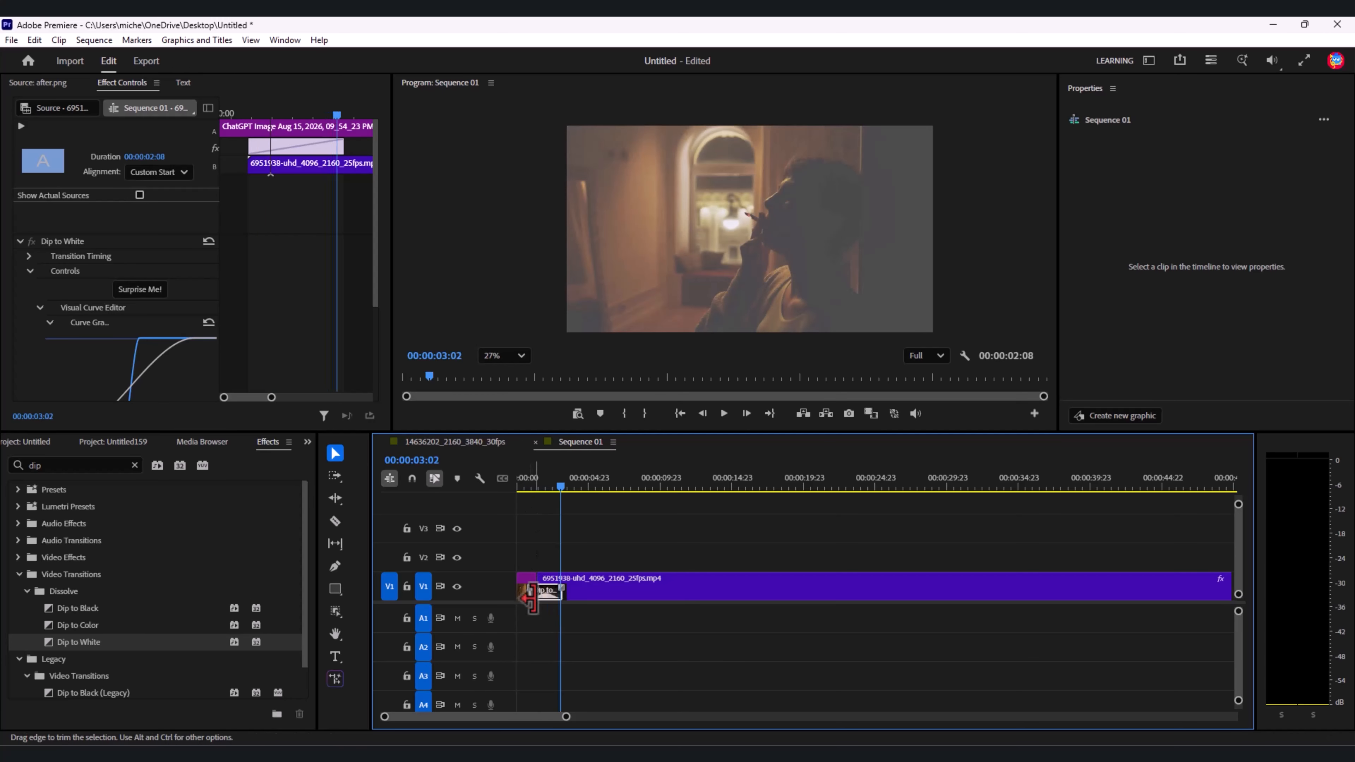
{"action": "left_click_drag", "start_coordinate": [538, 586], "coordinate": [566, 605]}
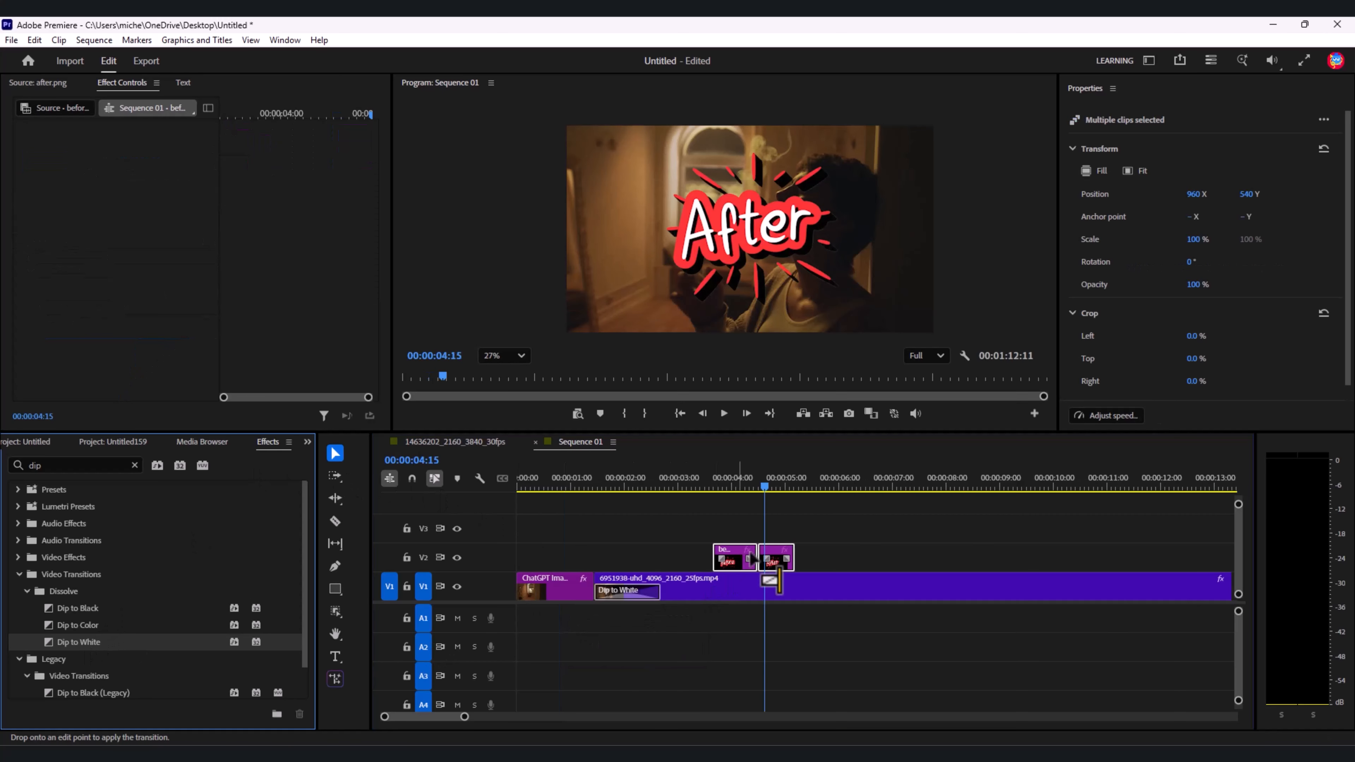
Apply Dip to White at the cut between the befor.png and after.png clips on V2 and play it.
{"action": "left_click_drag", "start_coordinate": [751, 556], "coordinate": [756, 558]}
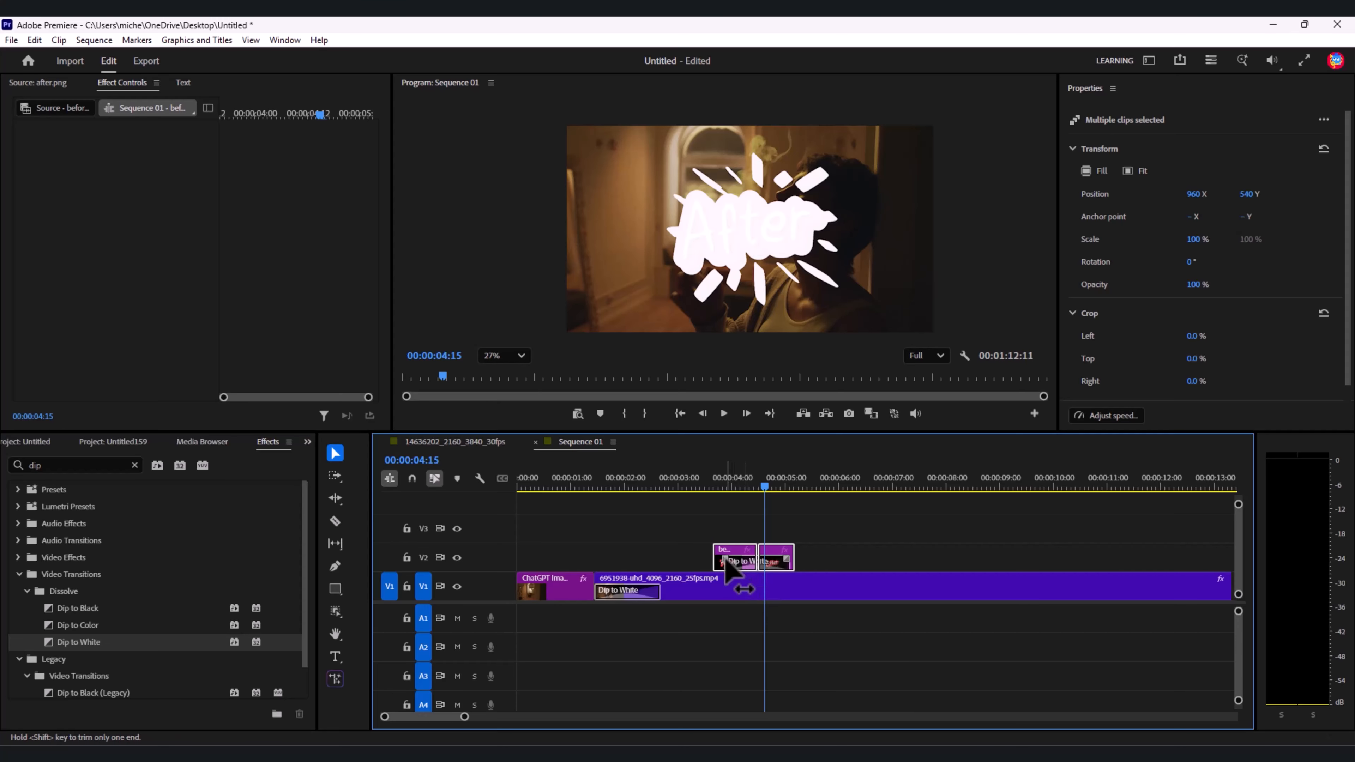
{"action": "left_click", "coordinate": [750, 488]}
{"action": "key", "text": "space"}
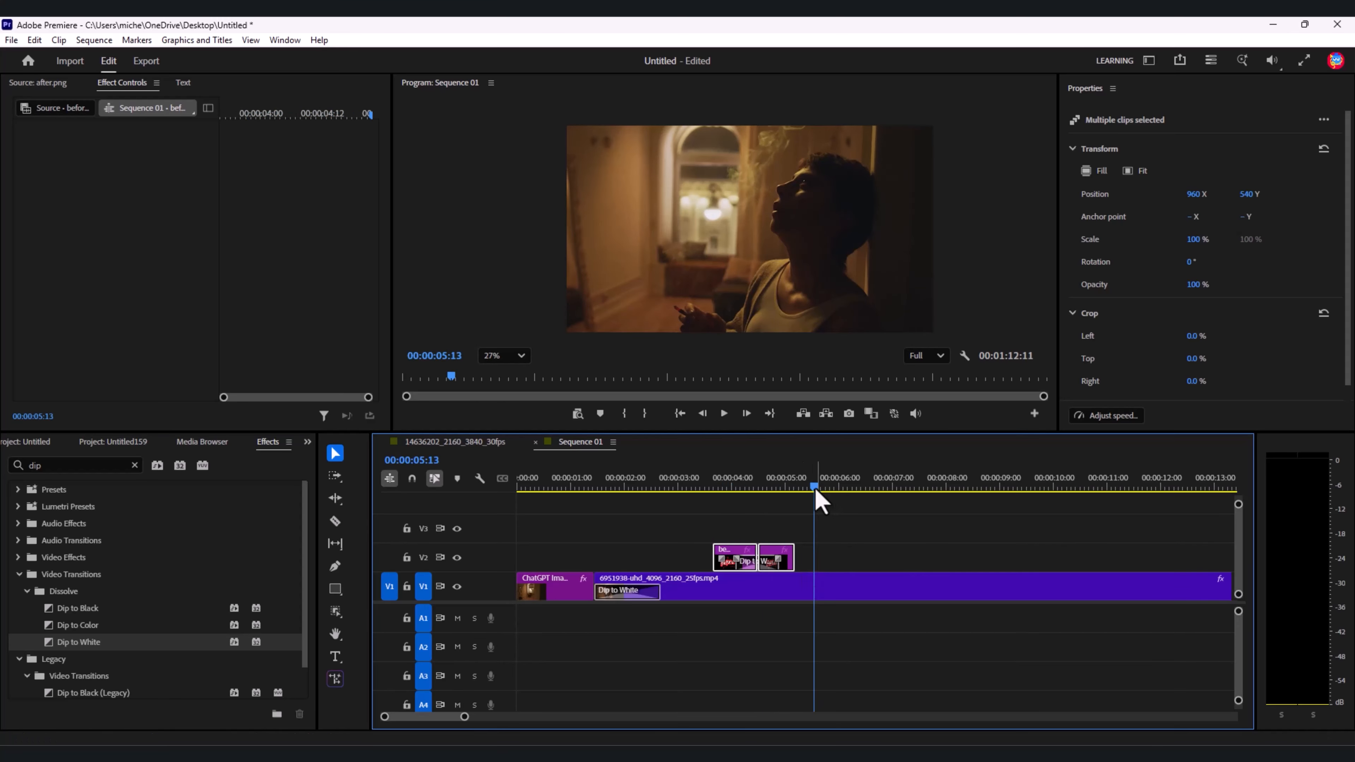
Scale the selected befor.png and after.png clips to 124% and replay the transition between them.
{"action": "left_click_drag", "start_coordinate": [815, 493], "coordinate": [751, 497]}
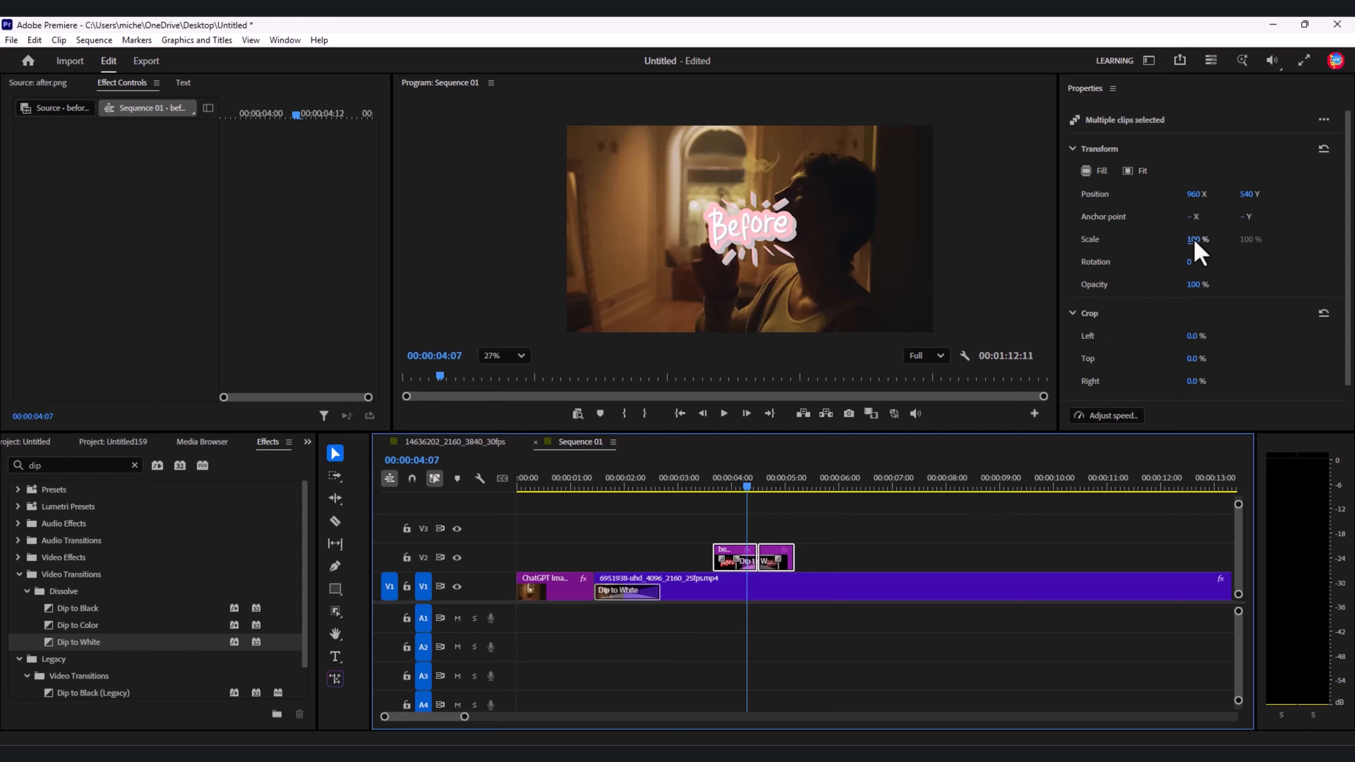
{"action": "left_click_drag", "start_coordinate": [1194, 242], "coordinate": [1216, 240]}
{"action": "left_click", "coordinate": [750, 494]}
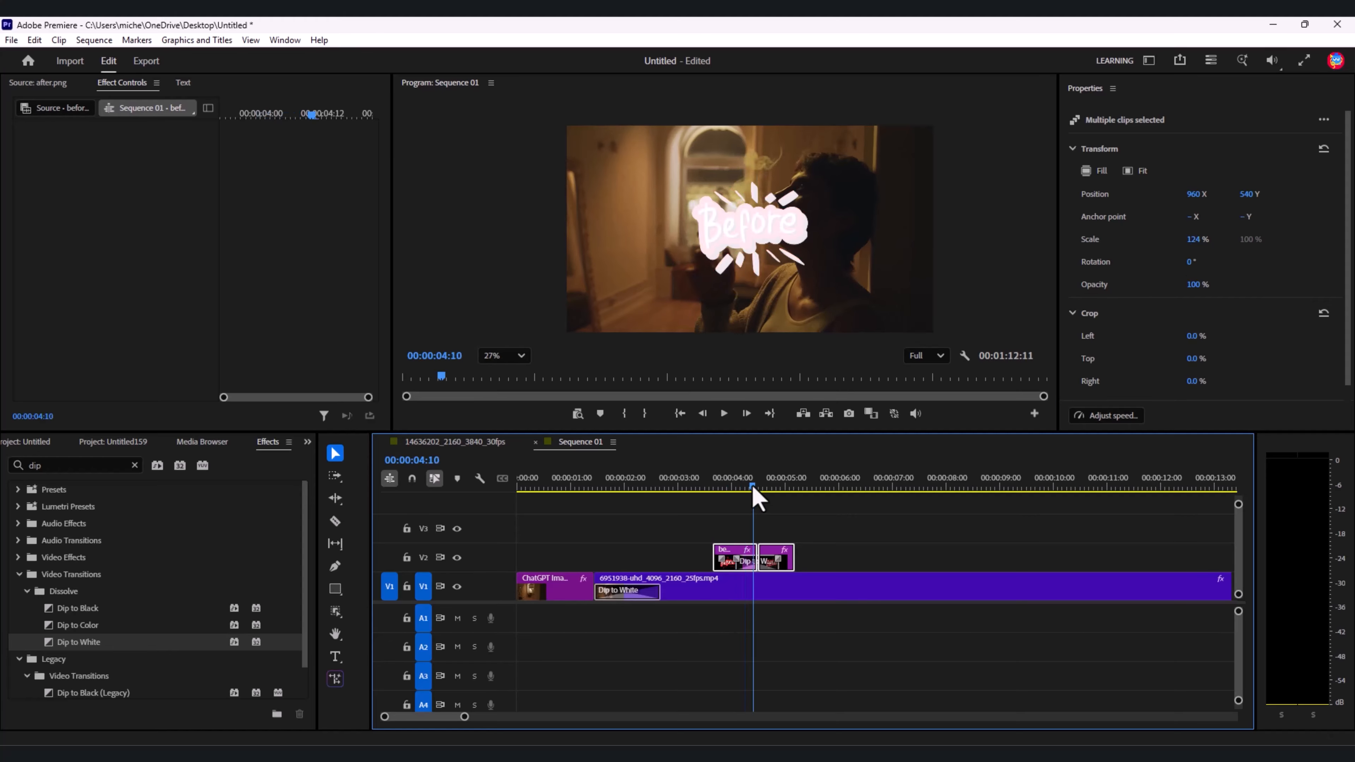
{"action": "key", "text": "space"}
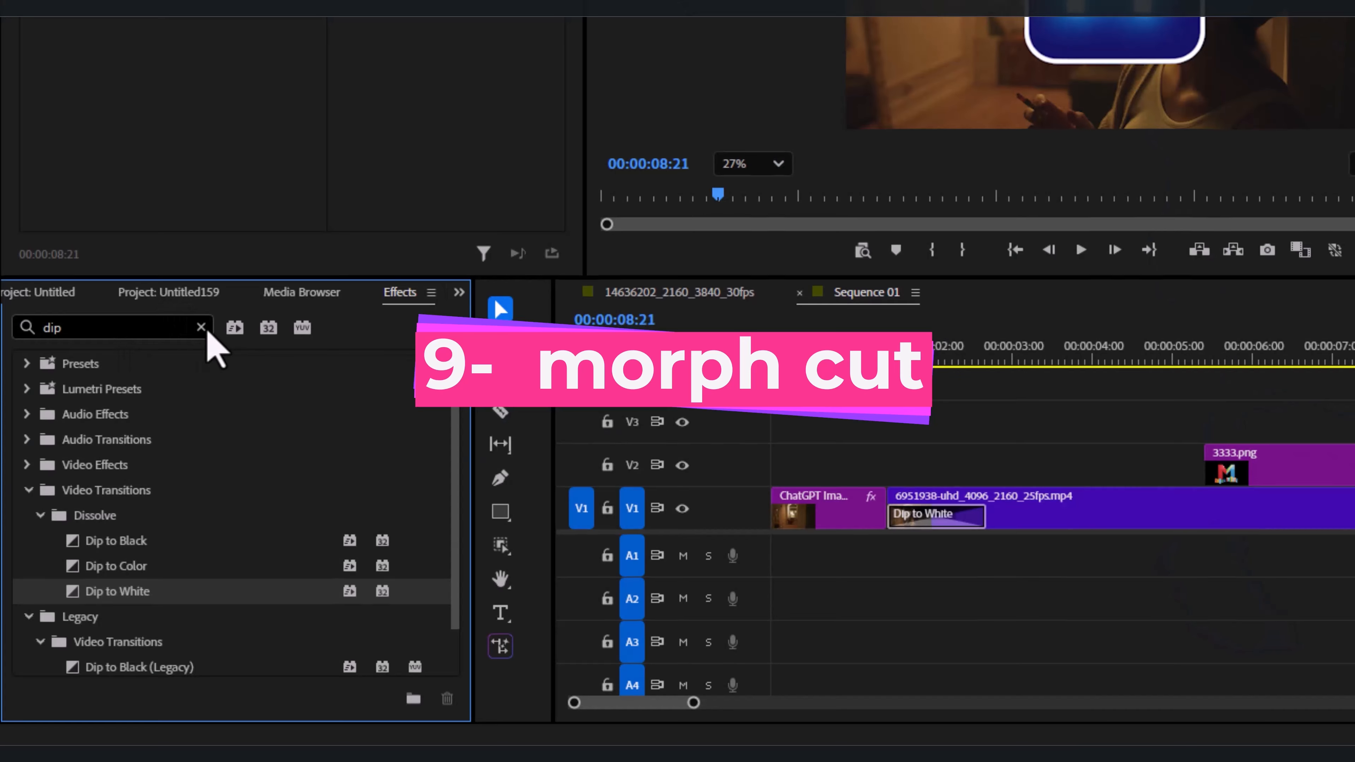
Search the effects for "mor", apply Morph Cut between 3333.png and 123.png on V2 and play it.
{"action": "left_click", "coordinate": [203, 324]}
{"action": "type", "text": "mor"}
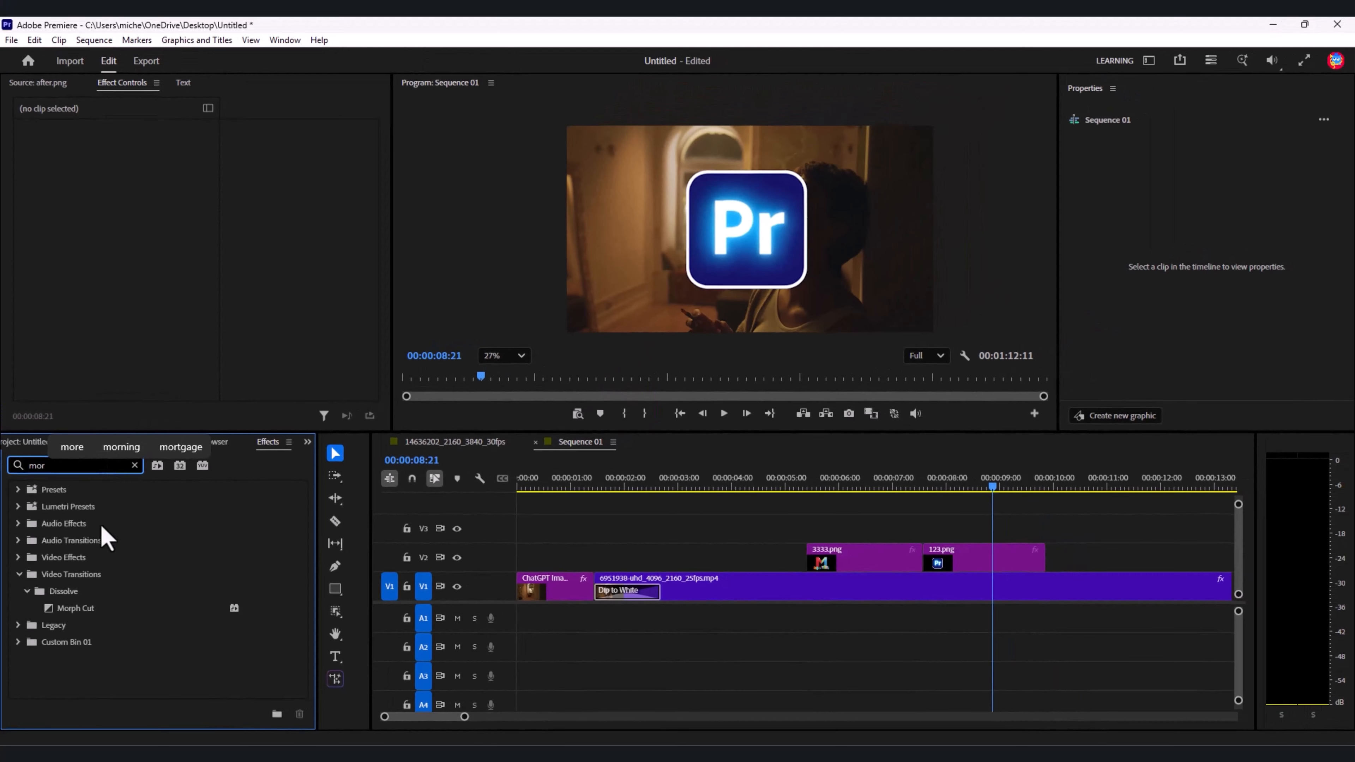
{"action": "left_click_drag", "start_coordinate": [84, 592], "coordinate": [1041, 558]}
{"action": "left_click_drag", "start_coordinate": [997, 486], "coordinate": [876, 466]}
{"action": "key", "text": "space"}
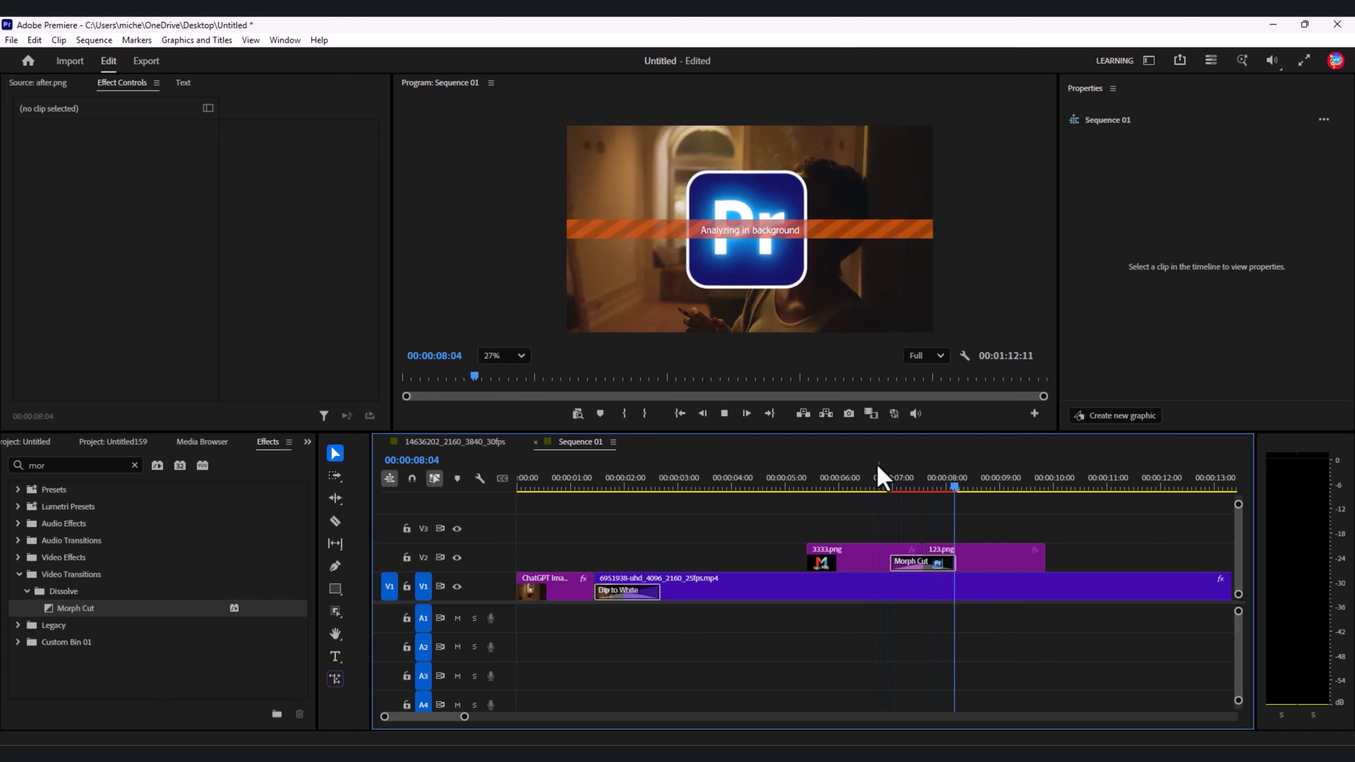
{"action": "key", "text": "space"}
Replay the Morph Cut between the two logos and hide video track V1 to isolate them.
{"action": "left_click_drag", "start_coordinate": [886, 523], "coordinate": [961, 554]}
{"action": "left_click", "coordinate": [966, 504]}
{"action": "left_click_drag", "start_coordinate": [968, 486], "coordinate": [875, 485]}
{"action": "key", "text": "space"}
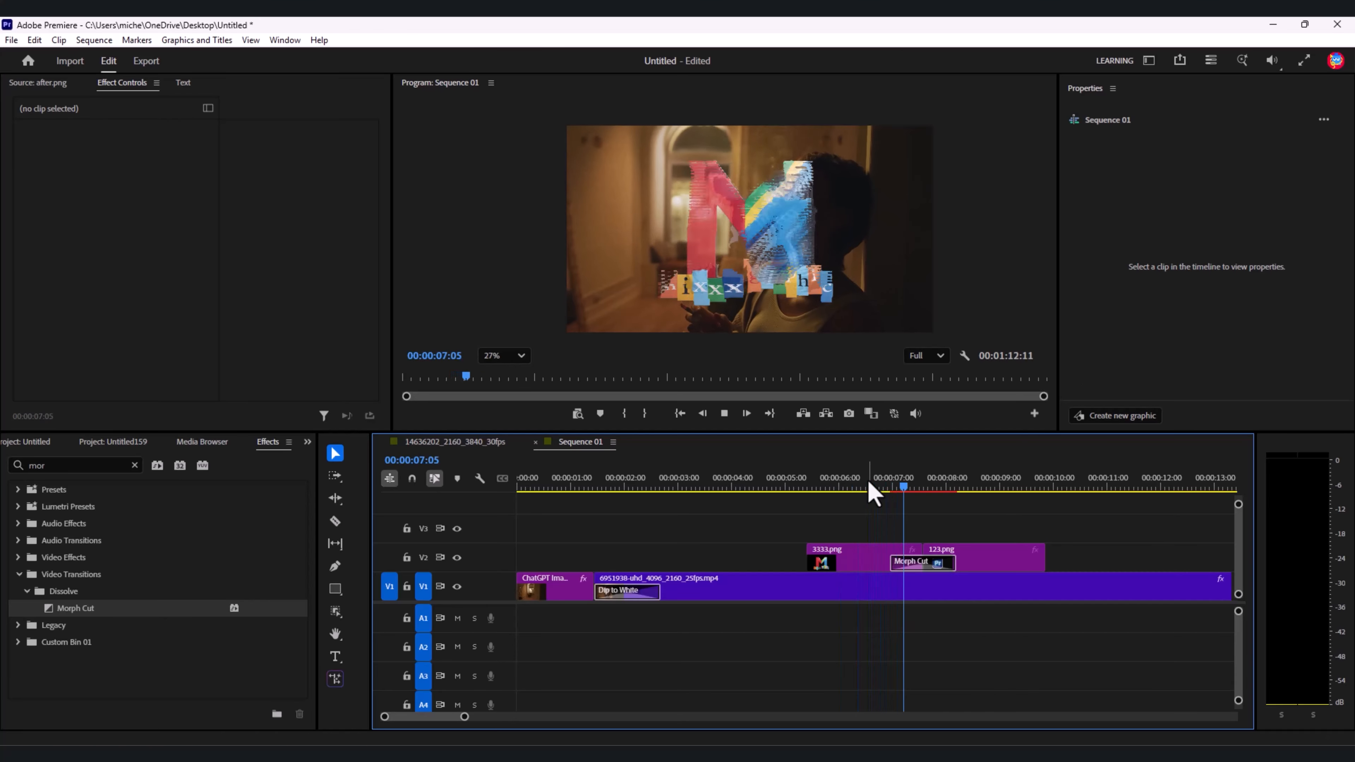
{"action": "key", "text": "space"}
{"action": "left_click", "coordinate": [457, 586]}
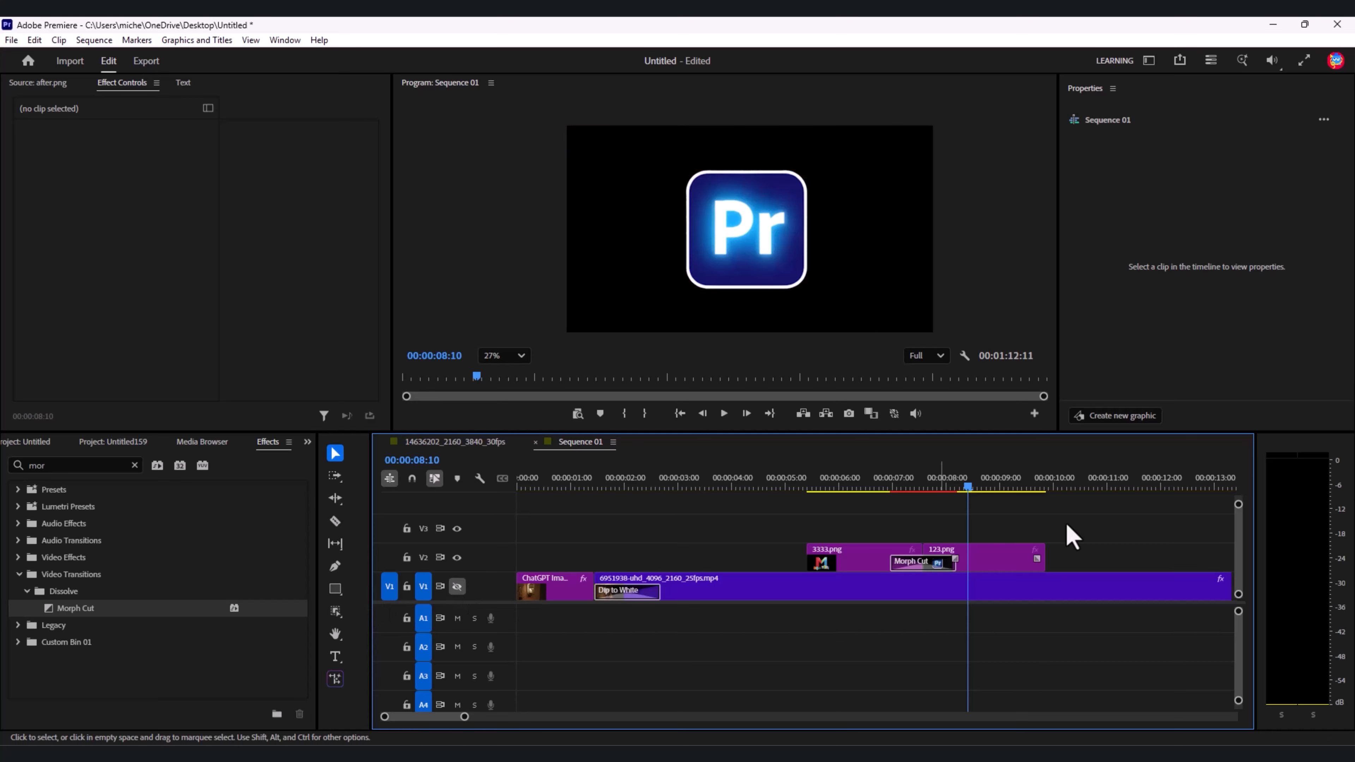
{"action": "left_click_drag", "start_coordinate": [902, 485], "coordinate": [979, 494]}
Add befor.png and after.png behind 123.png on V2, shortening both, and shift the logo clips to about 1 second.
{"action": "left_click", "coordinate": [33, 441]}
{"action": "left_click_drag", "start_coordinate": [61, 654], "coordinate": [1062, 560]}
{"action": "left_click_drag", "start_coordinate": [1088, 526], "coordinate": [587, 564]}
{"action": "left_click_drag", "start_coordinate": [1068, 558], "coordinate": [959, 558]}
{"action": "left_click_drag", "start_coordinate": [100, 586], "coordinate": [295, 592]}
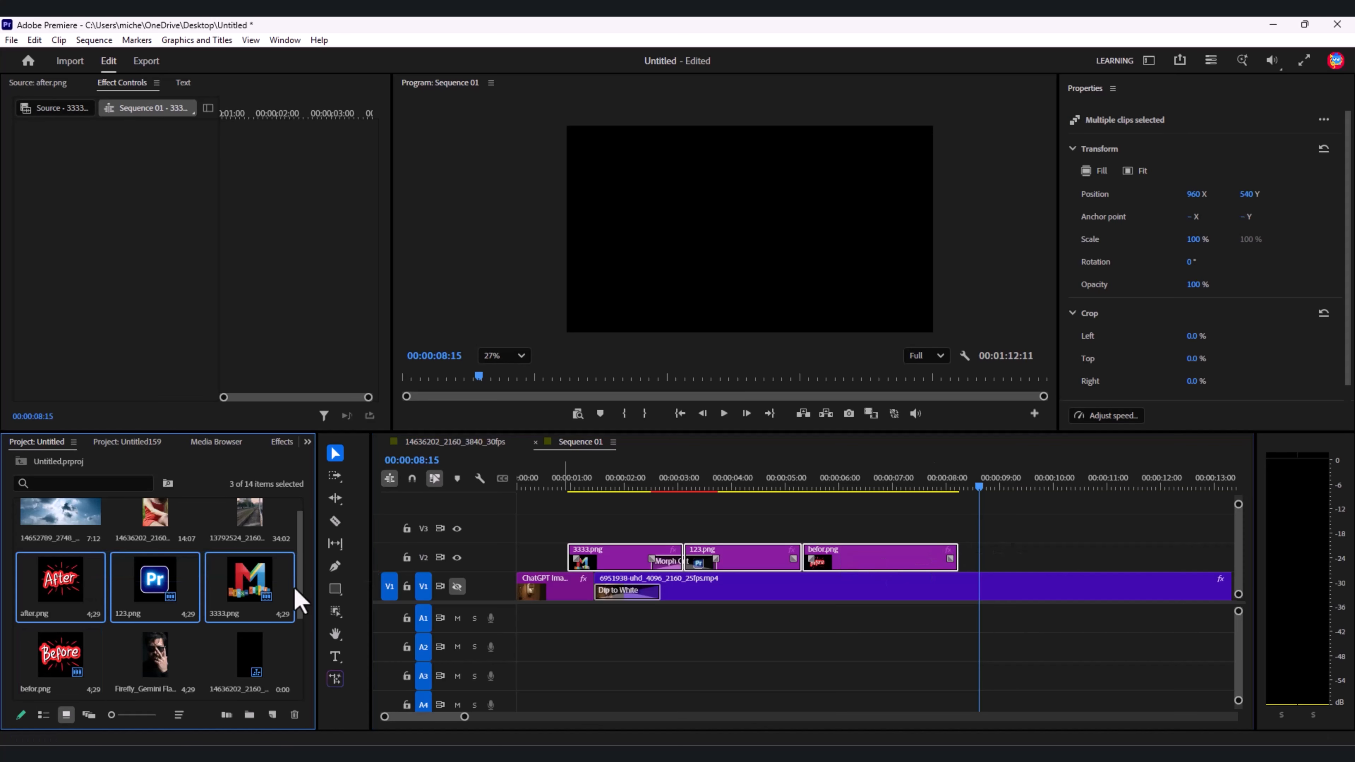
{"action": "left_click_drag", "start_coordinate": [1005, 558], "coordinate": [916, 558]}
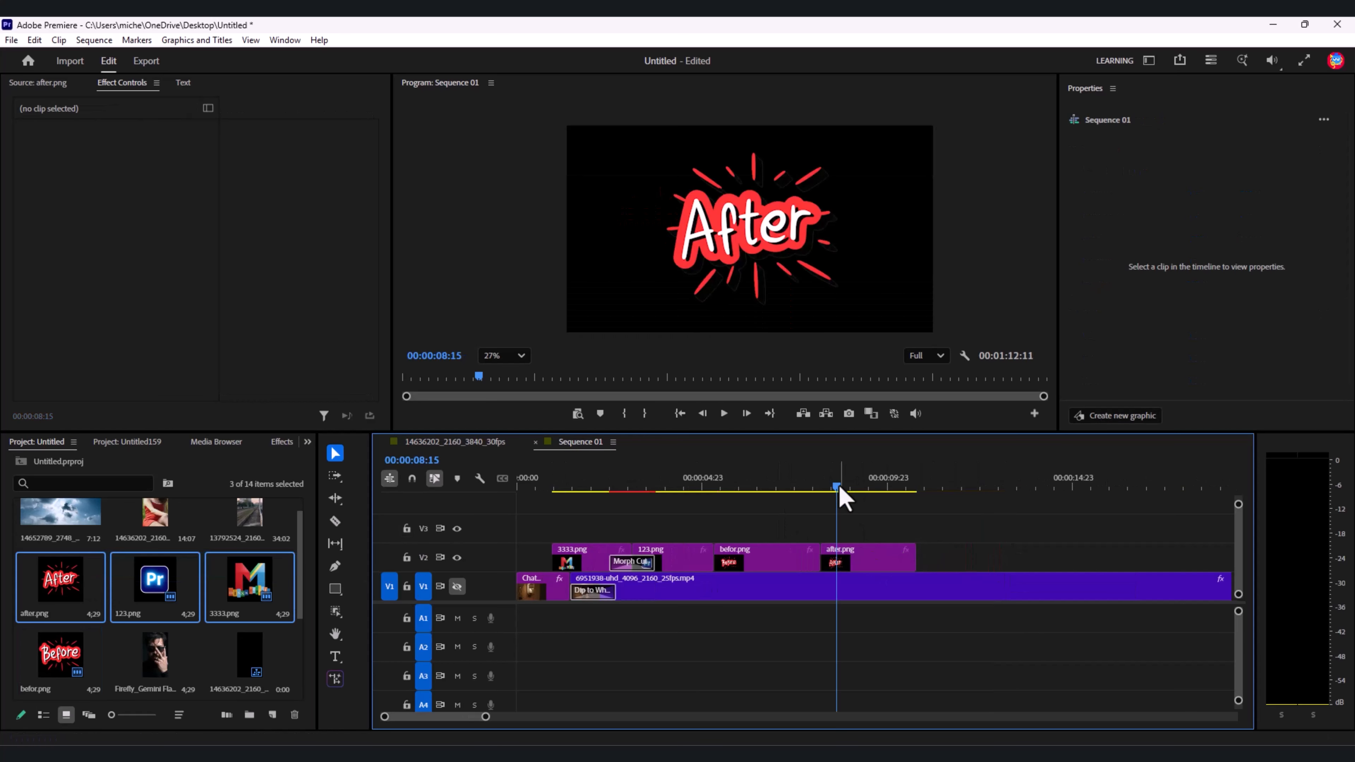
Apply Morph Cut between befor.png and after.png on V2 and play back both morph transitions.
{"action": "left_click_drag", "start_coordinate": [838, 488], "coordinate": [845, 493]}
{"action": "left_click", "coordinate": [282, 441]}
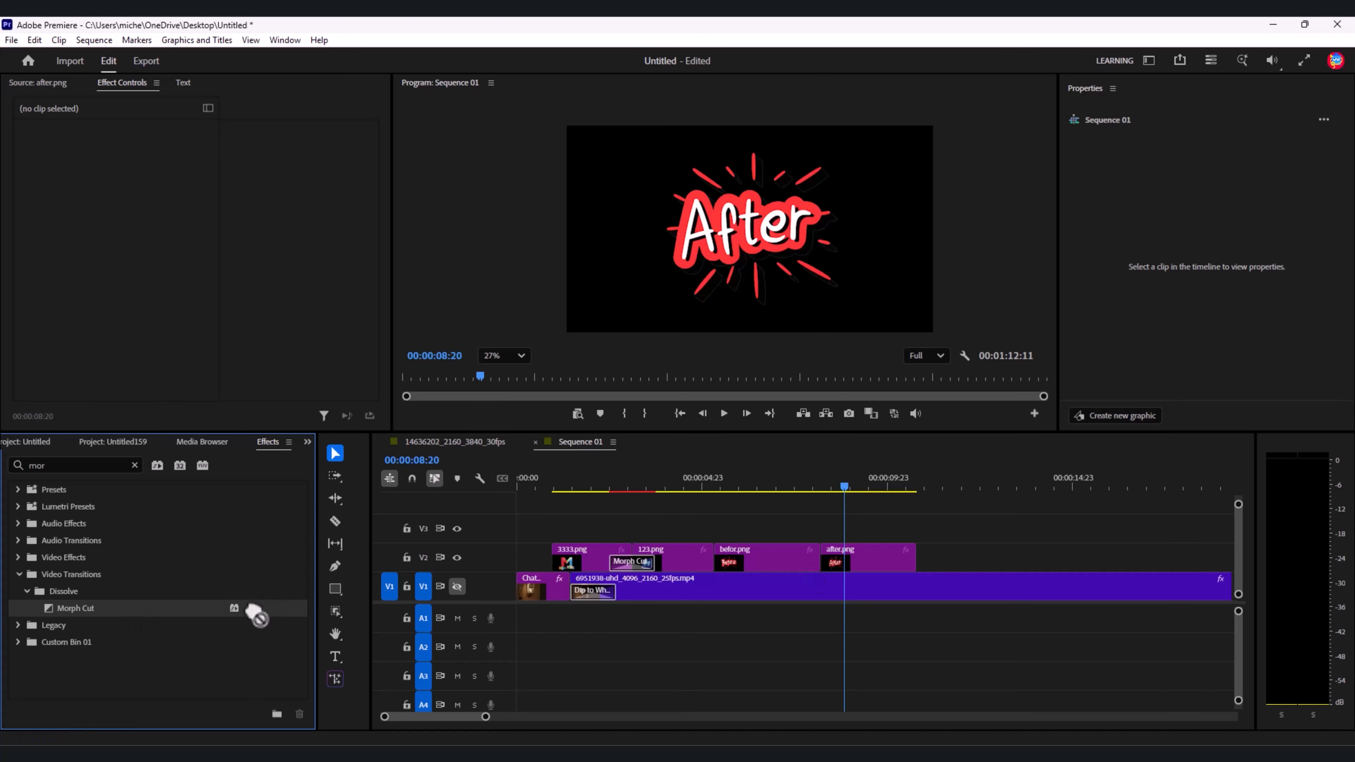
{"action": "left_click_drag", "start_coordinate": [848, 493], "coordinate": [792, 486]}
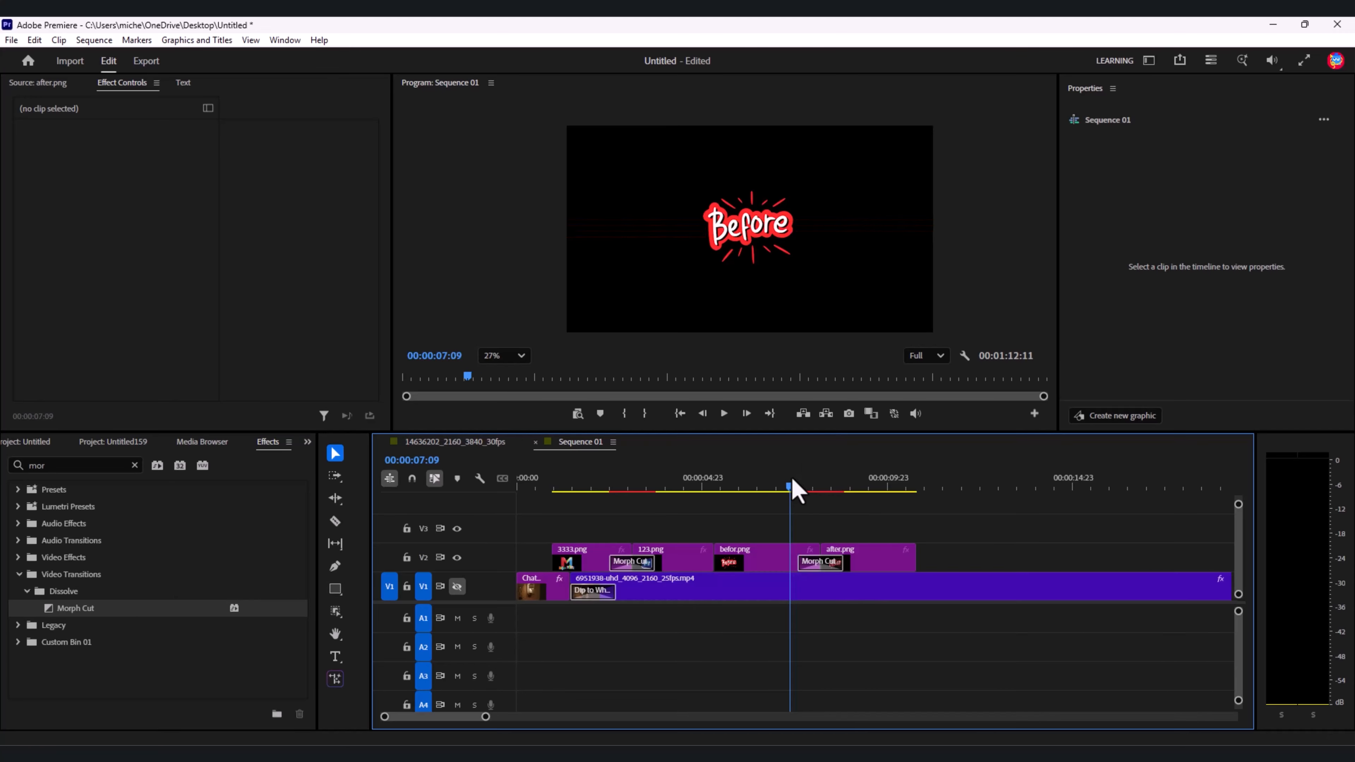
{"action": "key", "text": "space"}
{"action": "left_click", "coordinate": [590, 493]}
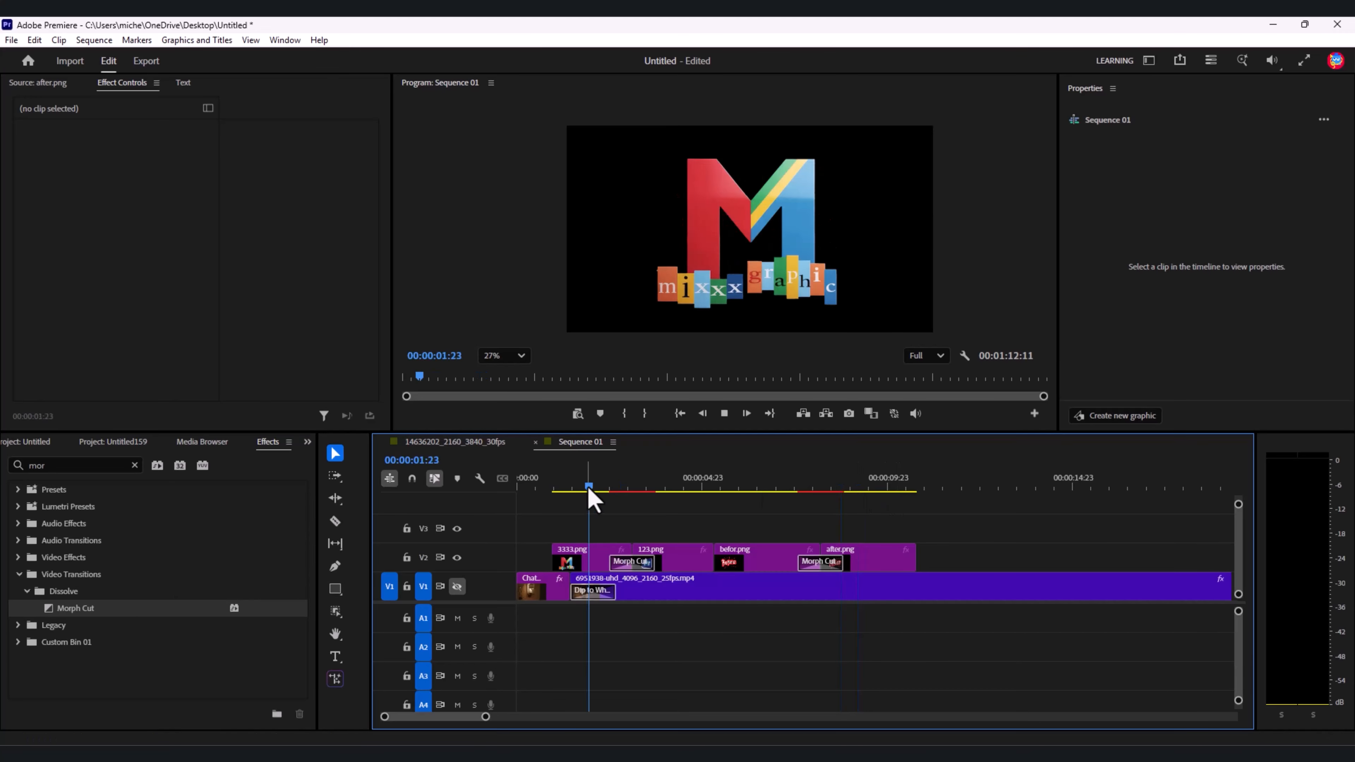